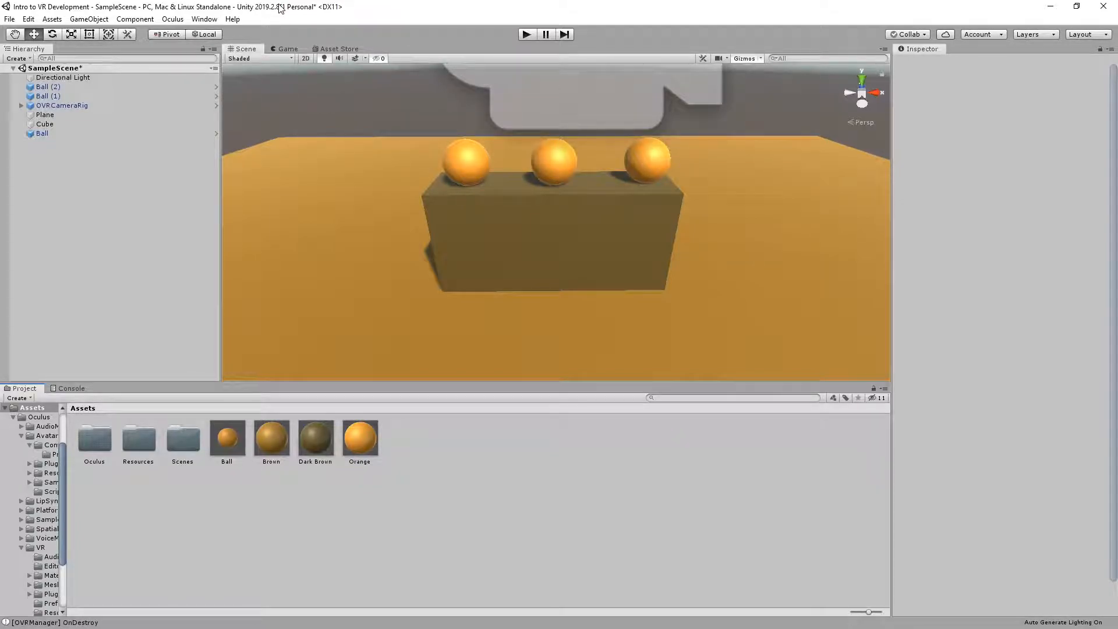
Play the finished sample scene with the three balls on the block
{"action": "left_click", "coordinate": [531, 34]}
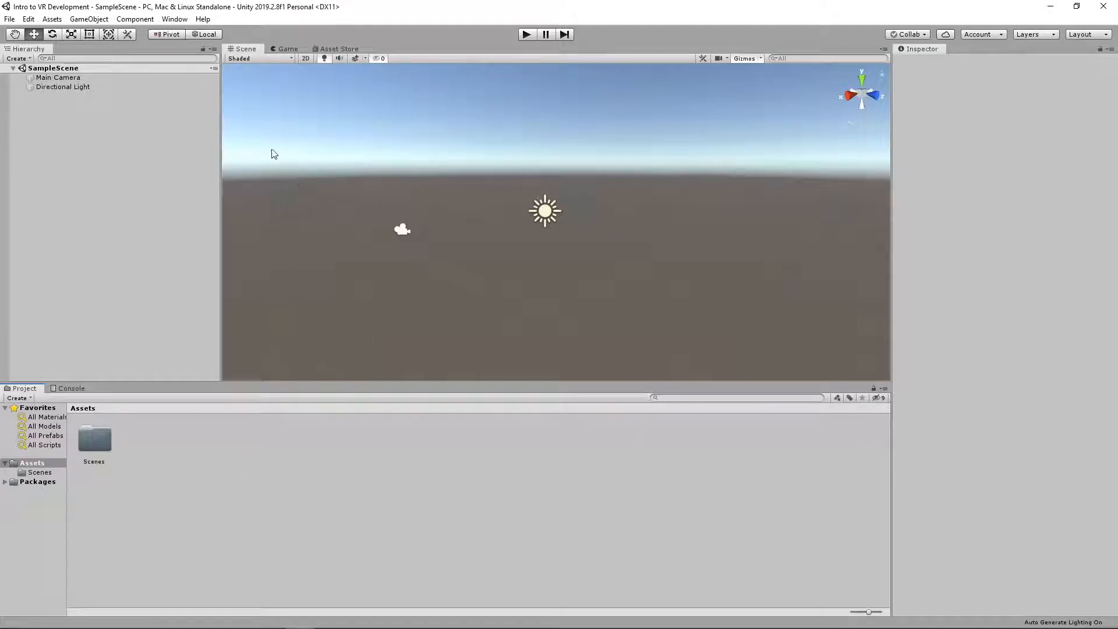
Enable Virtual Reality Supported in the XR player settings for PC, Mac & Linux Standalone, and close the settings windows
{"action": "left_click", "coordinate": [9, 20]}
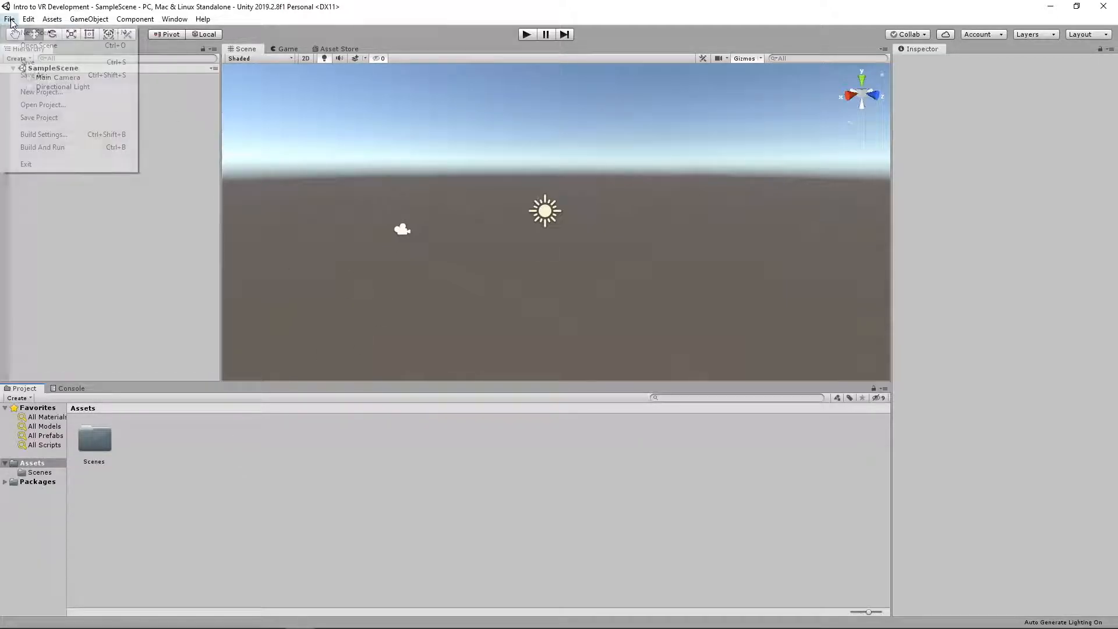
{"action": "left_click", "coordinate": [47, 134]}
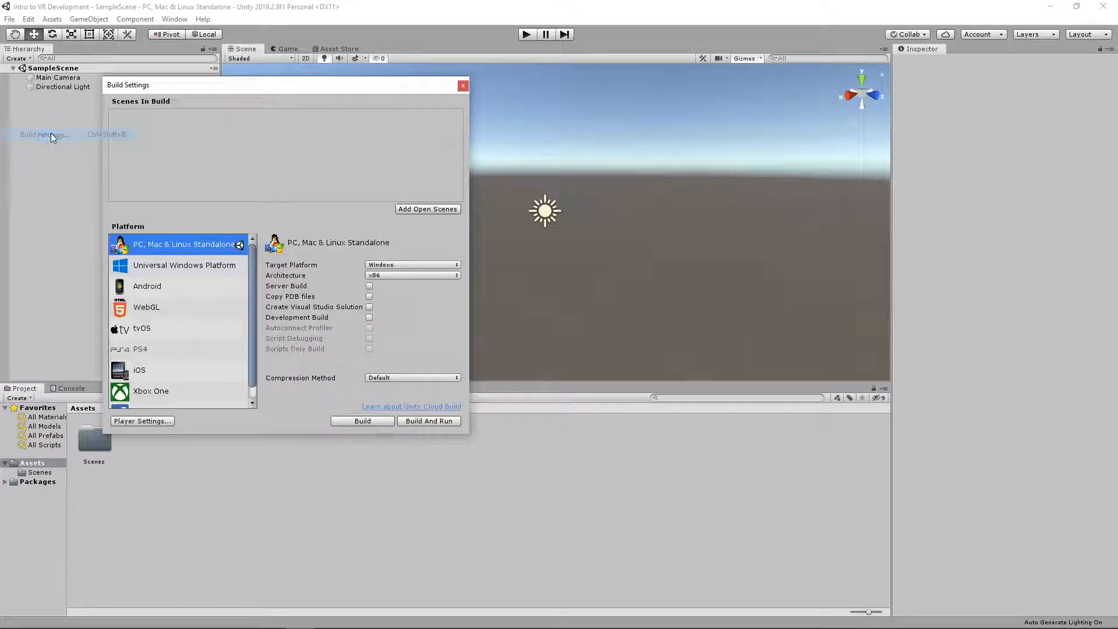
{"action": "left_click", "coordinate": [143, 421]}
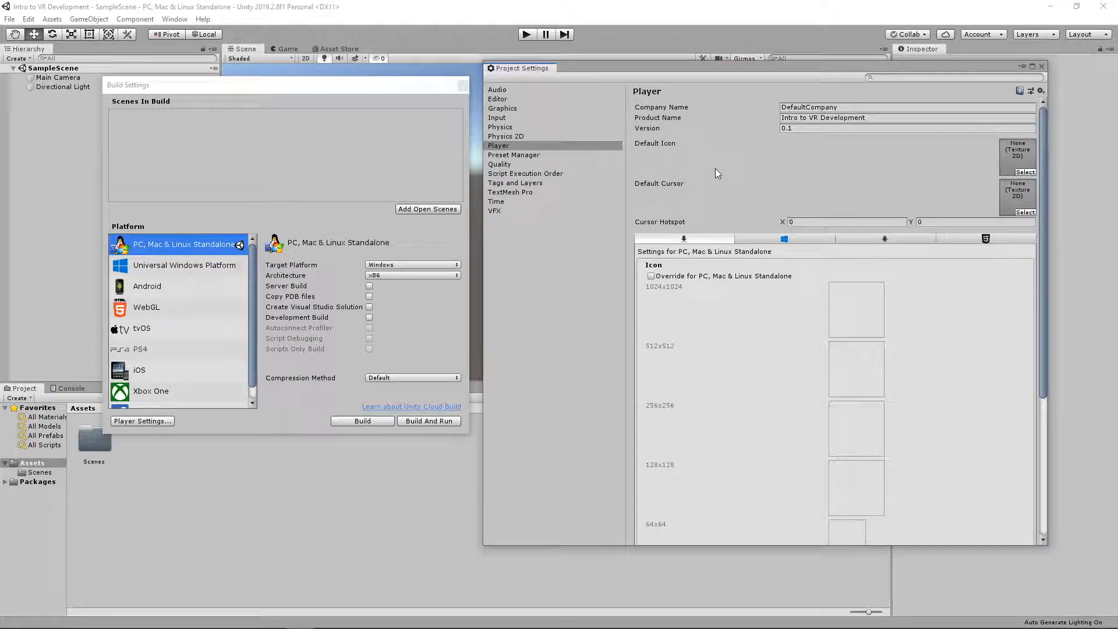
{"action": "scroll", "coordinate": [714, 169], "scroll_direction": "down", "scroll_amount": 8}
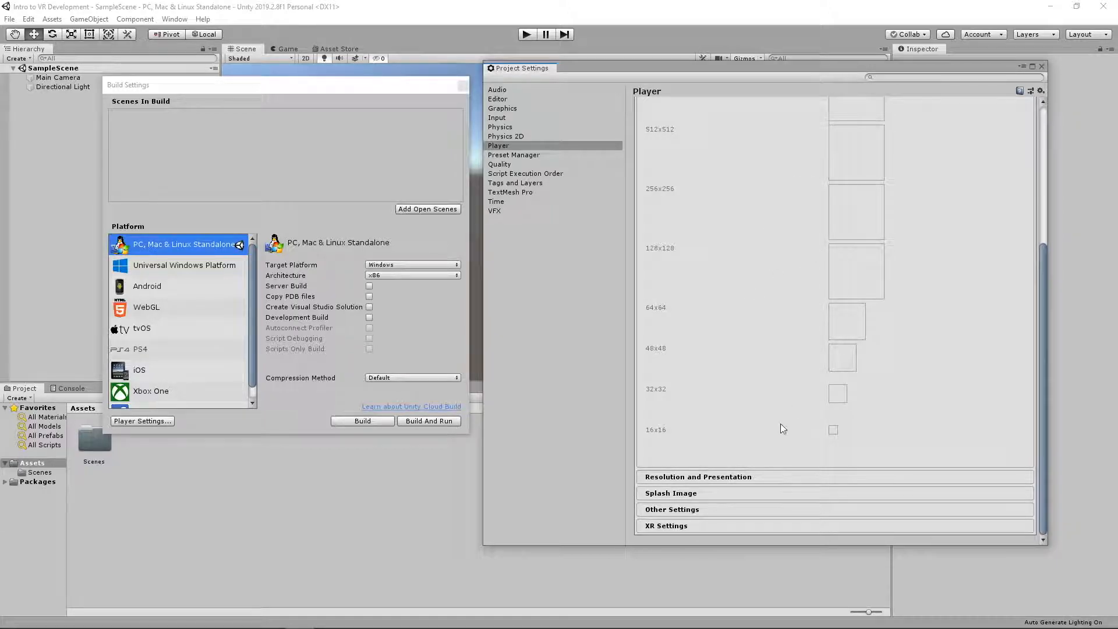
{"action": "left_click", "coordinate": [665, 525]}
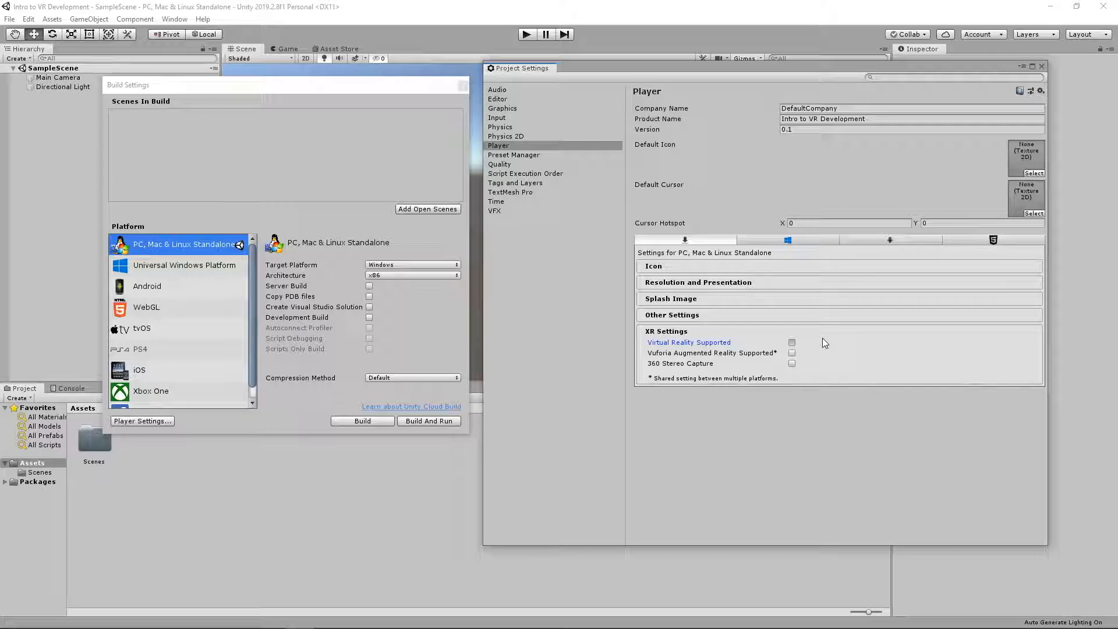
{"action": "left_click", "coordinate": [791, 342]}
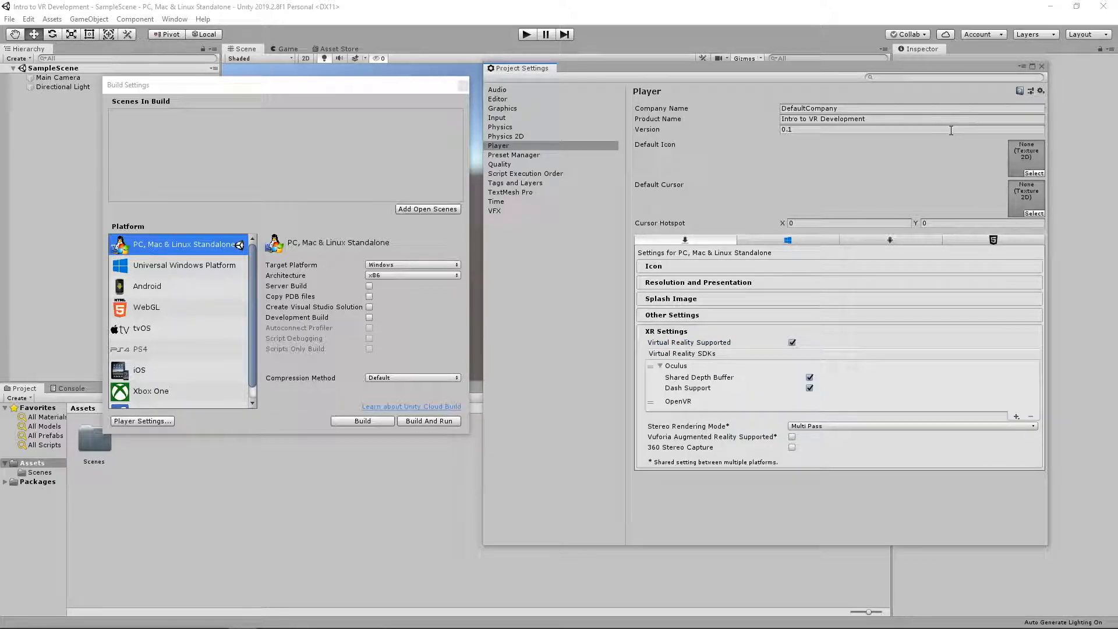
{"action": "left_click", "coordinate": [1041, 66]}
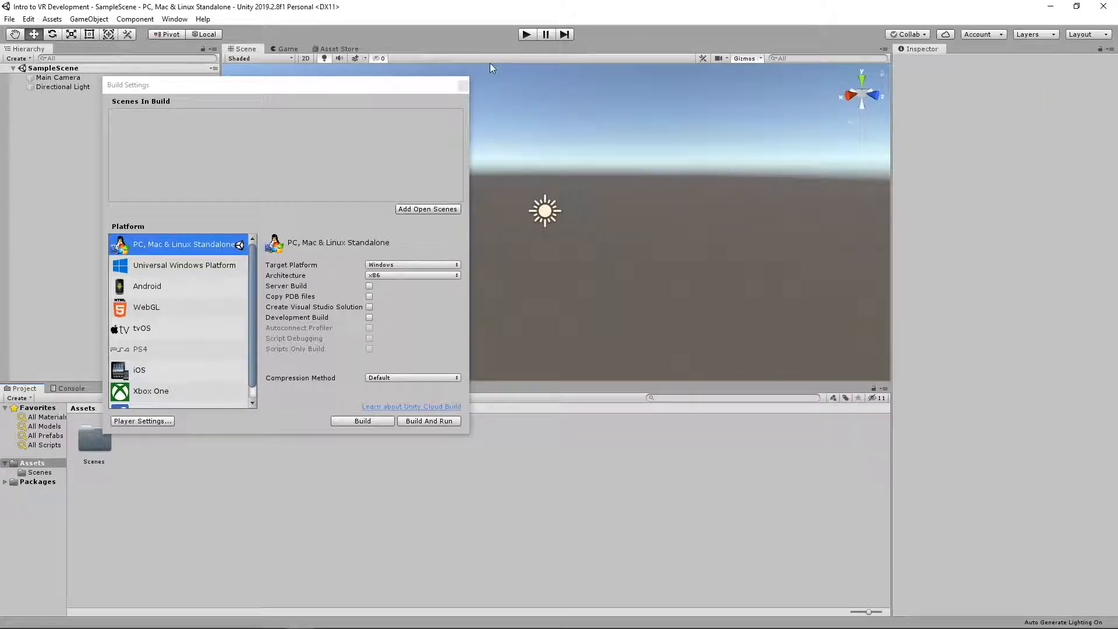
{"action": "left_click", "coordinate": [463, 83]}
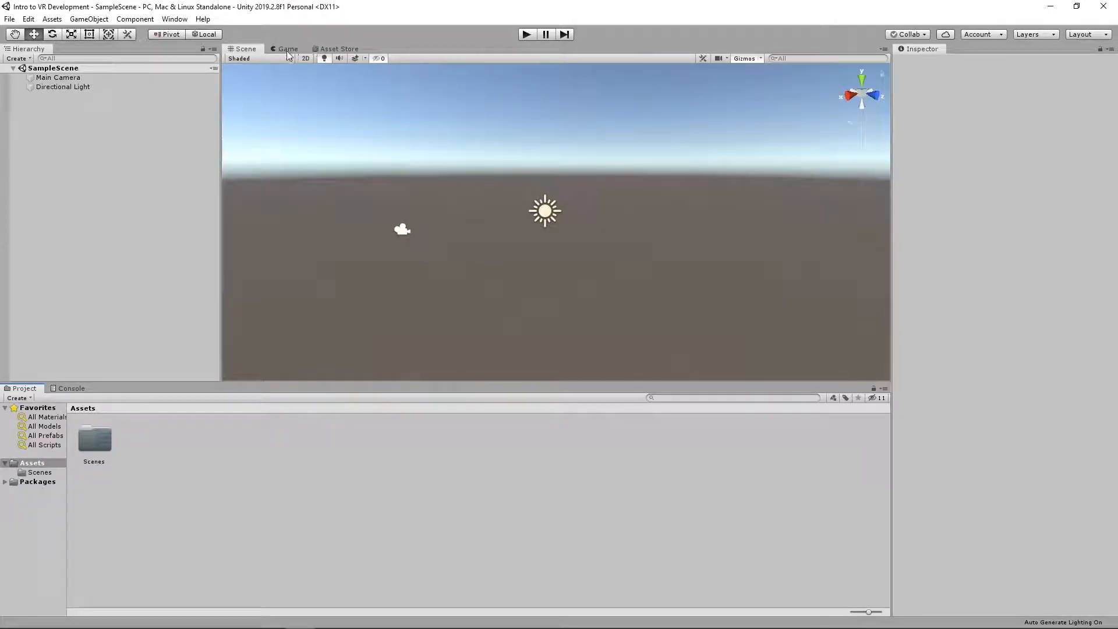
Search the Asset Store for "Oculus integration" and open the Oculus Integration package page
{"action": "left_click", "coordinate": [327, 45]}
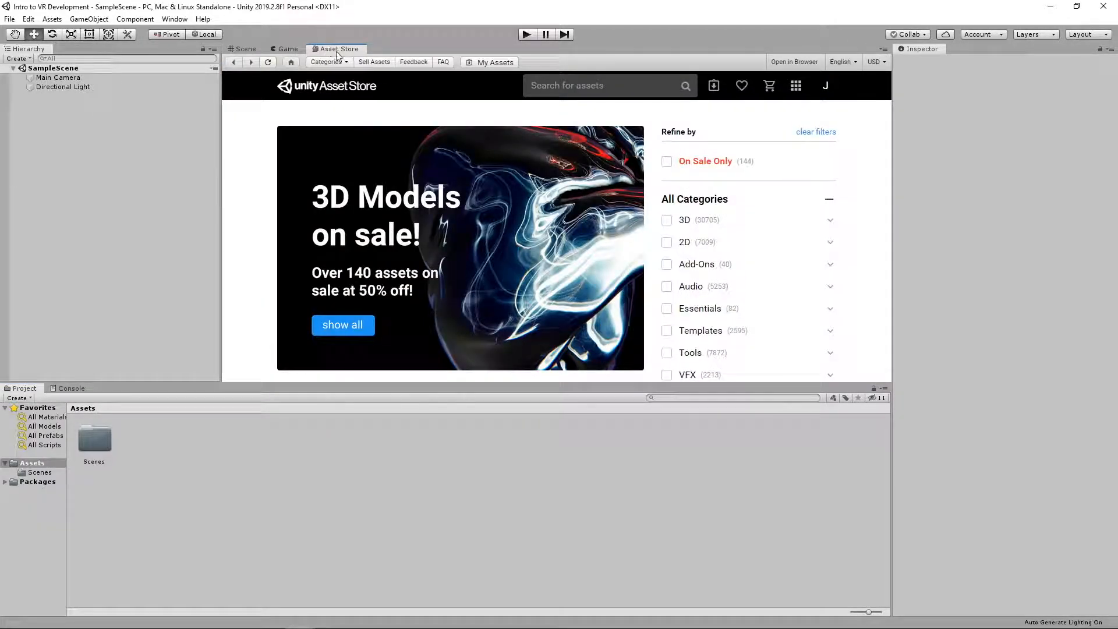
{"action": "left_click", "coordinate": [573, 88]}
{"action": "type", "text": "O"}
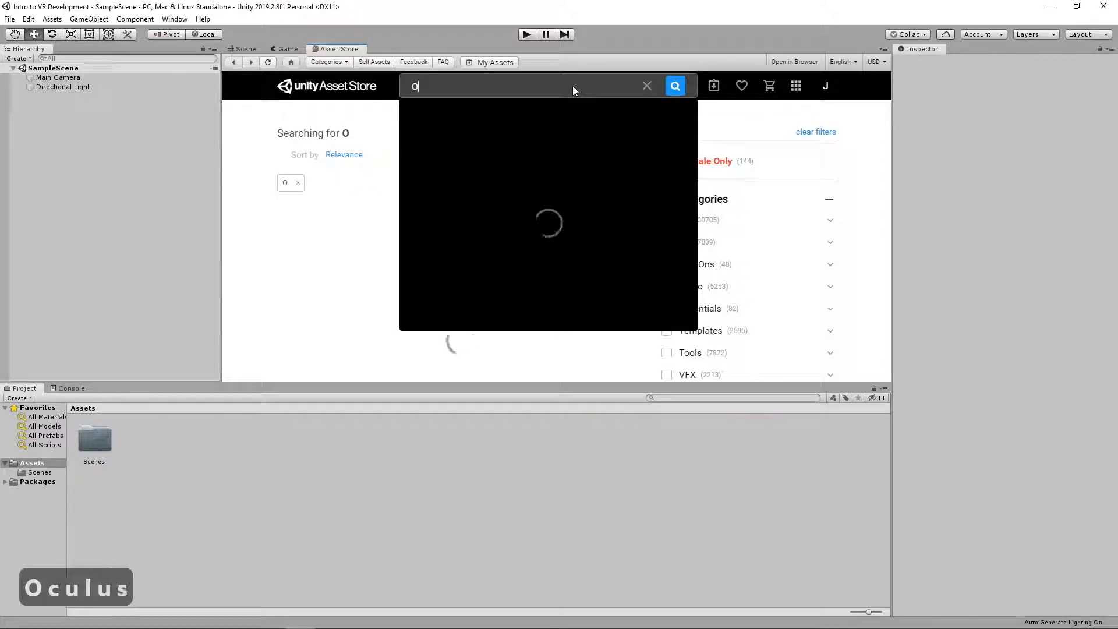
{"action": "type", "text": "culus integration"}
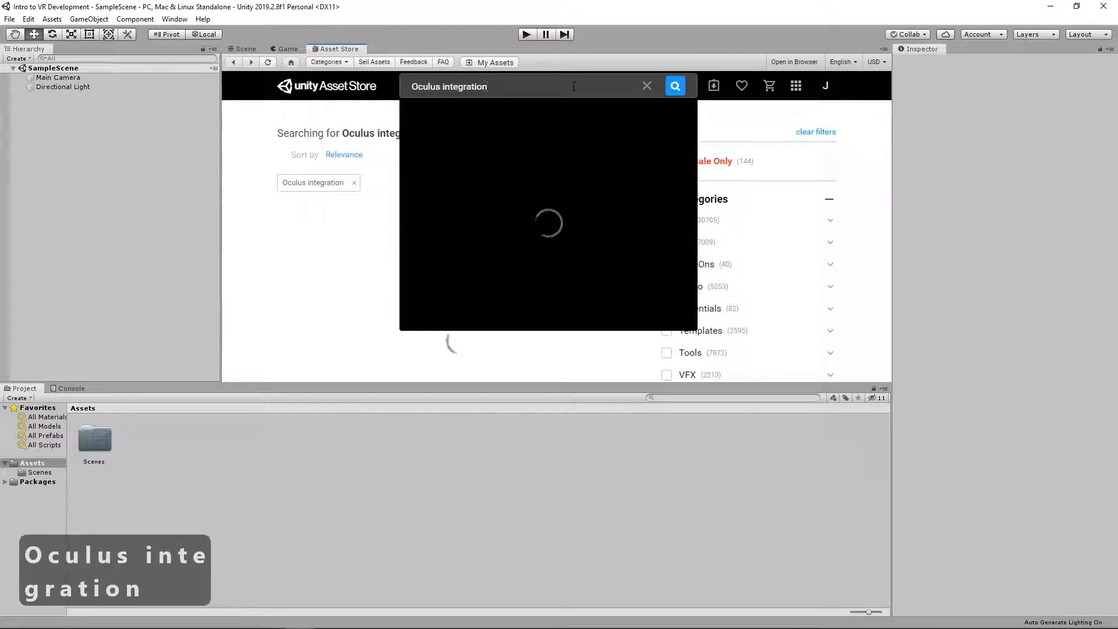
{"action": "key", "text": "Return"}
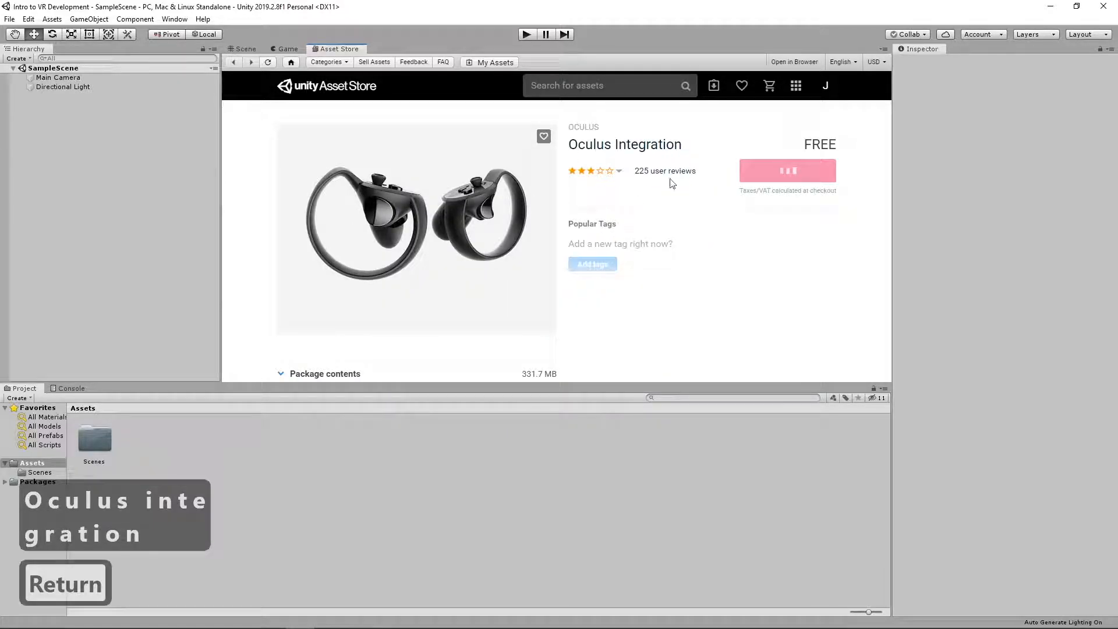
Download the Oculus Integration package and import all of its contents into the project
{"action": "left_click", "coordinate": [758, 167]}
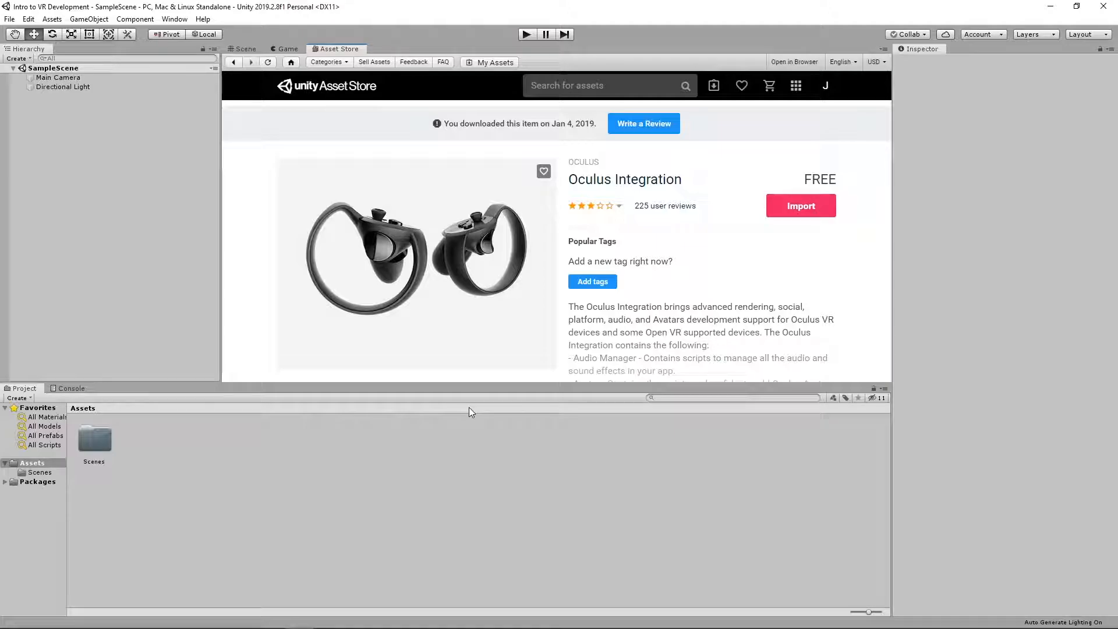
{"action": "left_click", "coordinate": [790, 217]}
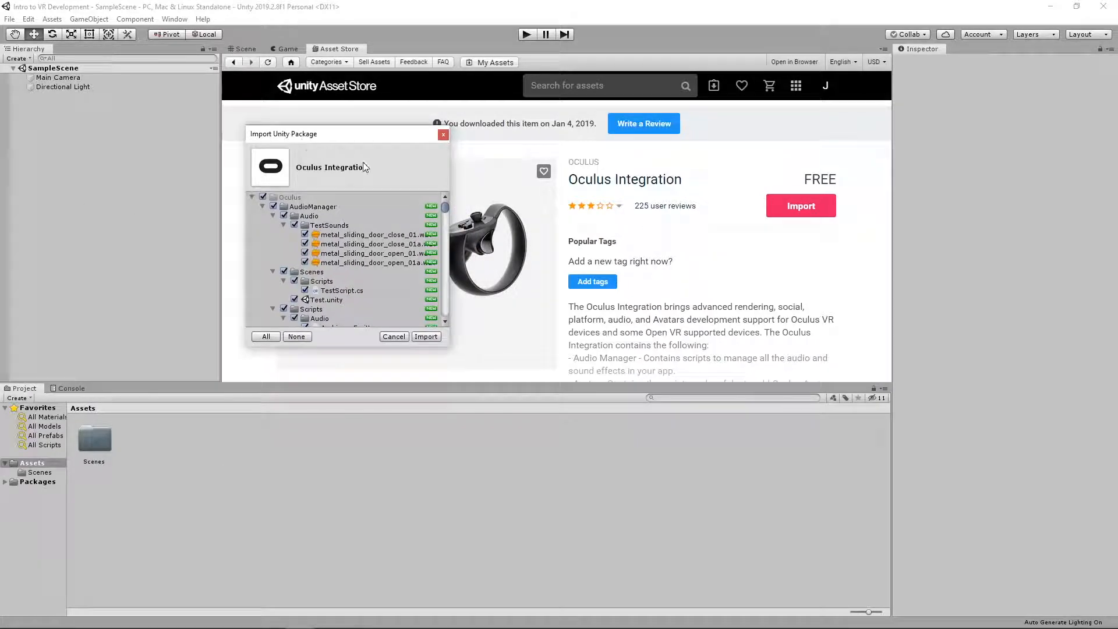
{"action": "left_click", "coordinate": [426, 336]}
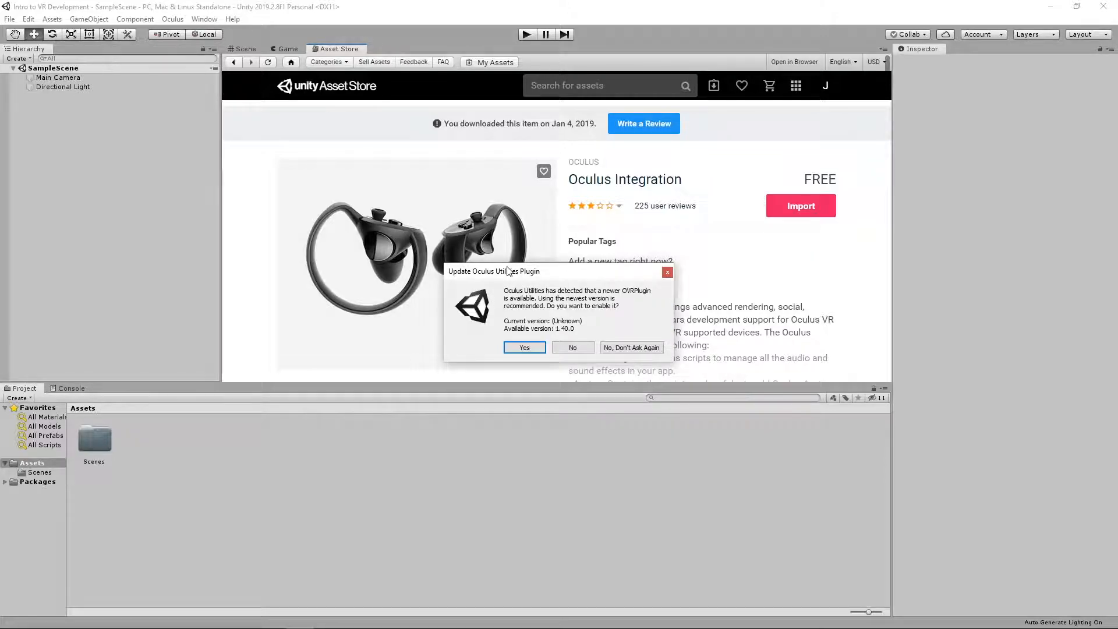
Accept the OVRPlugin and spatializer plugin updates and restart the editor to complete them
{"action": "left_click", "coordinate": [523, 348]}
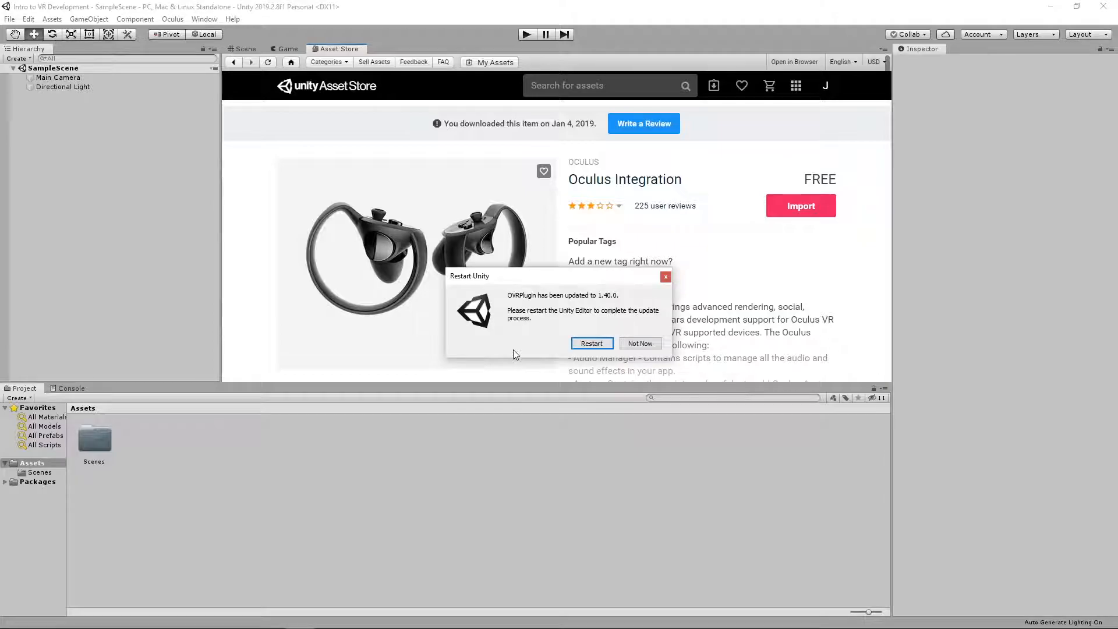
{"action": "left_click", "coordinate": [576, 348]}
{"action": "left_click", "coordinate": [518, 347]}
{"action": "left_click", "coordinate": [585, 344]}
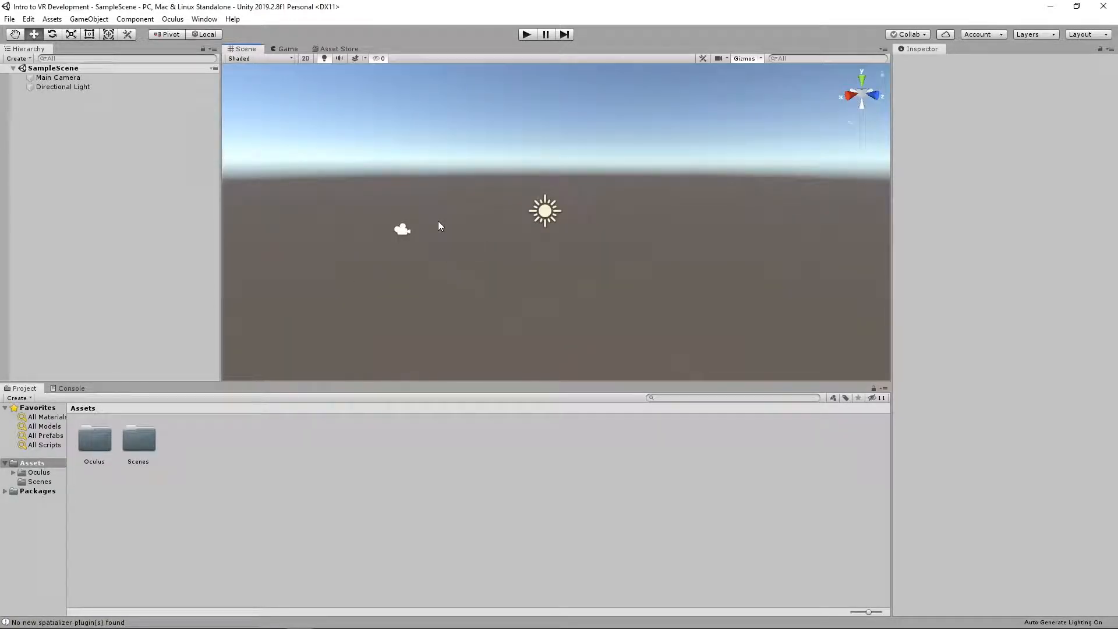
Delete the Main Camera from SampleScene and add a 3D plane
{"action": "left_click", "coordinate": [55, 78]}
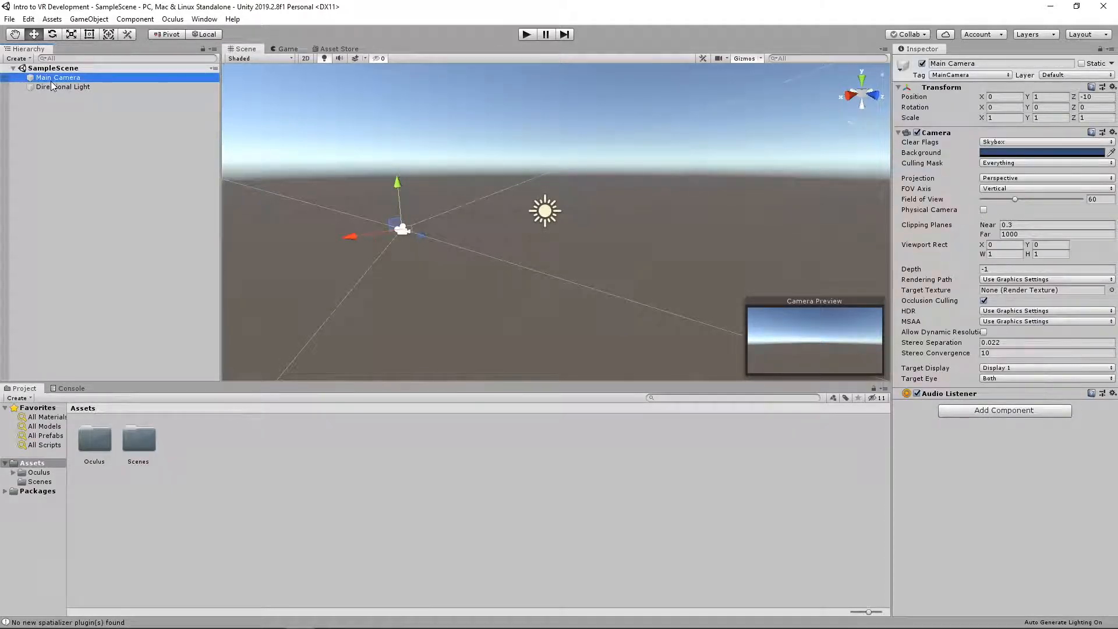
{"action": "key", "text": "Delete"}
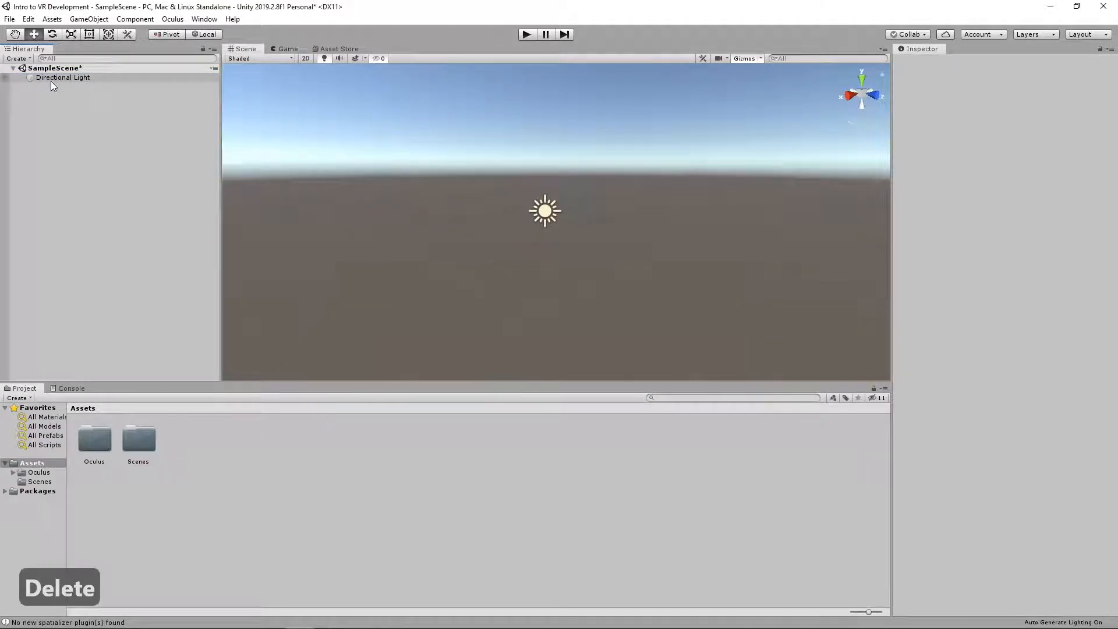
{"action": "left_click", "coordinate": [17, 58]}
{"action": "mouse_move", "coordinate": [41, 98]}
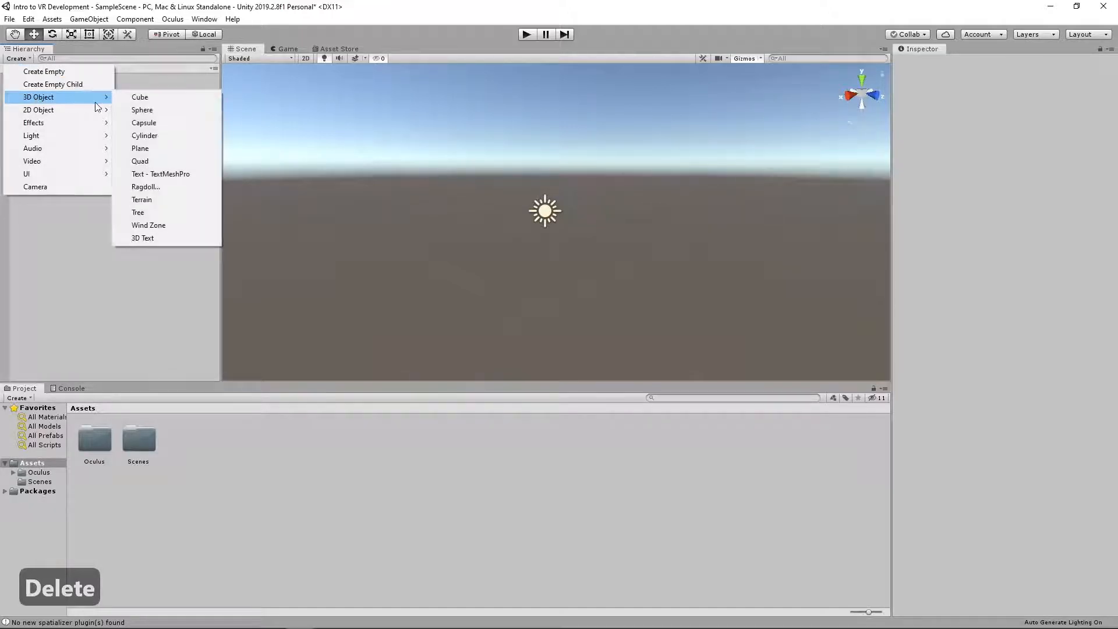
{"action": "left_click", "coordinate": [140, 149]}
Set the plane's position to 0, 0, 0
{"action": "key", "text": "w"}
{"action": "right_click_drag", "start_coordinate": [444, 217], "coordinate": [661, 225]}
{"action": "key", "text": "a"}
{"action": "key", "text": "a"}
{"action": "key", "text": "a"}
{"action": "left_click", "coordinate": [1005, 95]}
{"action": "type", "text": "0"}
{"action": "key", "text": "Tab"}
{"action": "type", "text": "0"}
{"action": "key", "text": "Tab"}
{"action": "type", "text": "0"}
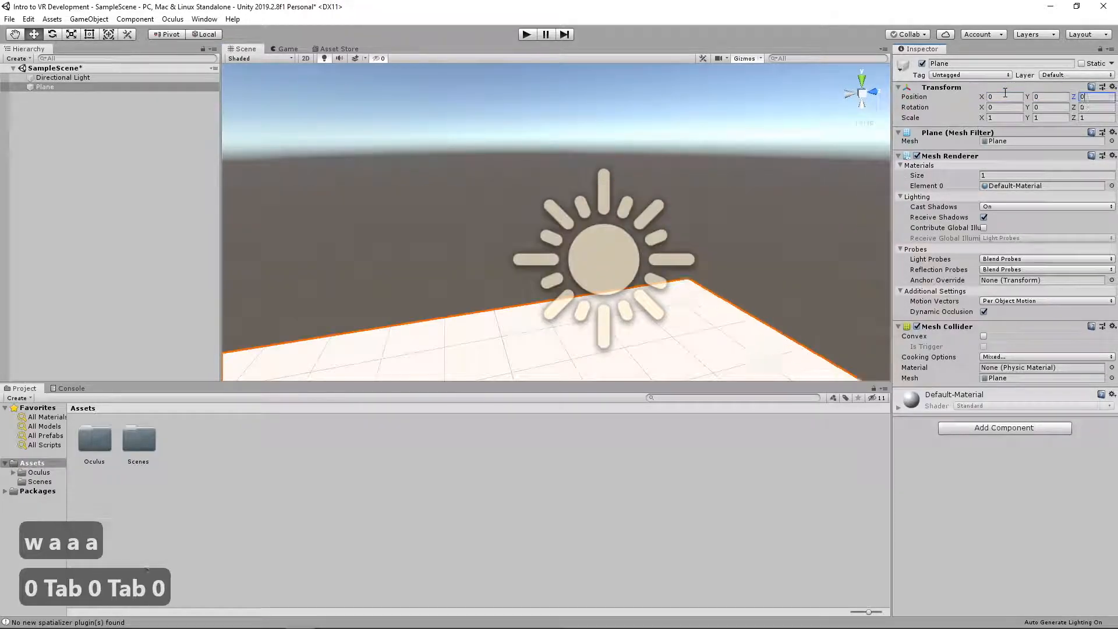
{"action": "key", "text": "w"}
{"action": "key", "text": "a"}
{"action": "right_click_drag", "start_coordinate": [716, 182], "coordinate": [801, 218]}
{"action": "key", "text": "s"}
{"action": "key", "text": "d"}
{"action": "key", "text": "s"}
{"action": "key", "text": "s"}
{"action": "key", "text": "s"}
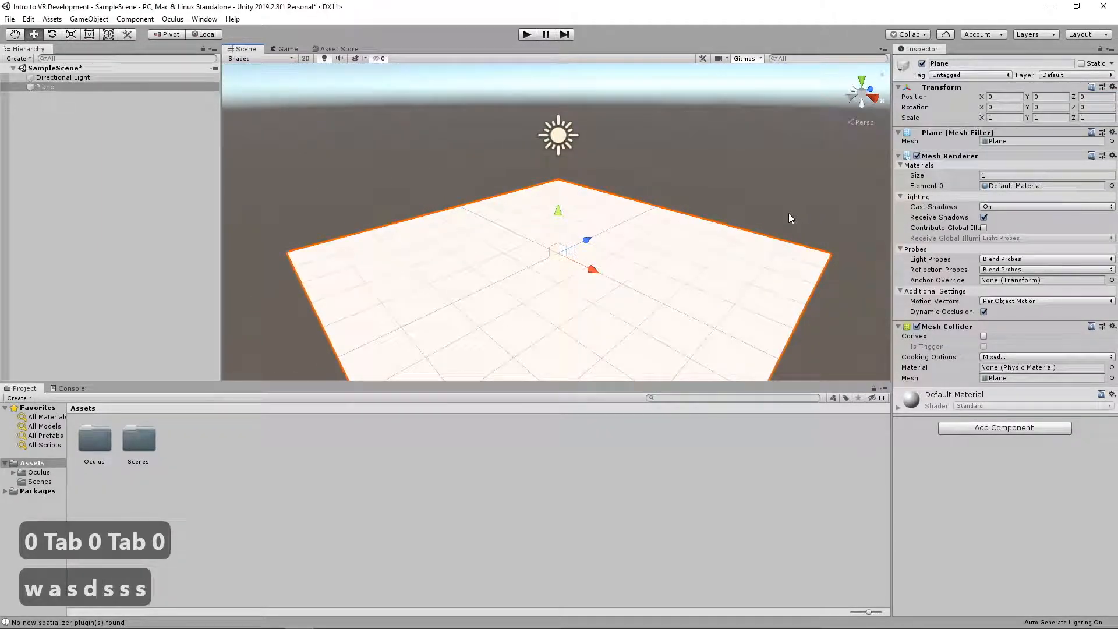
Create a new material in the Assets folder and name it Brown
{"action": "left_click", "coordinate": [239, 434]}
{"action": "right_click", "coordinate": [211, 434]}
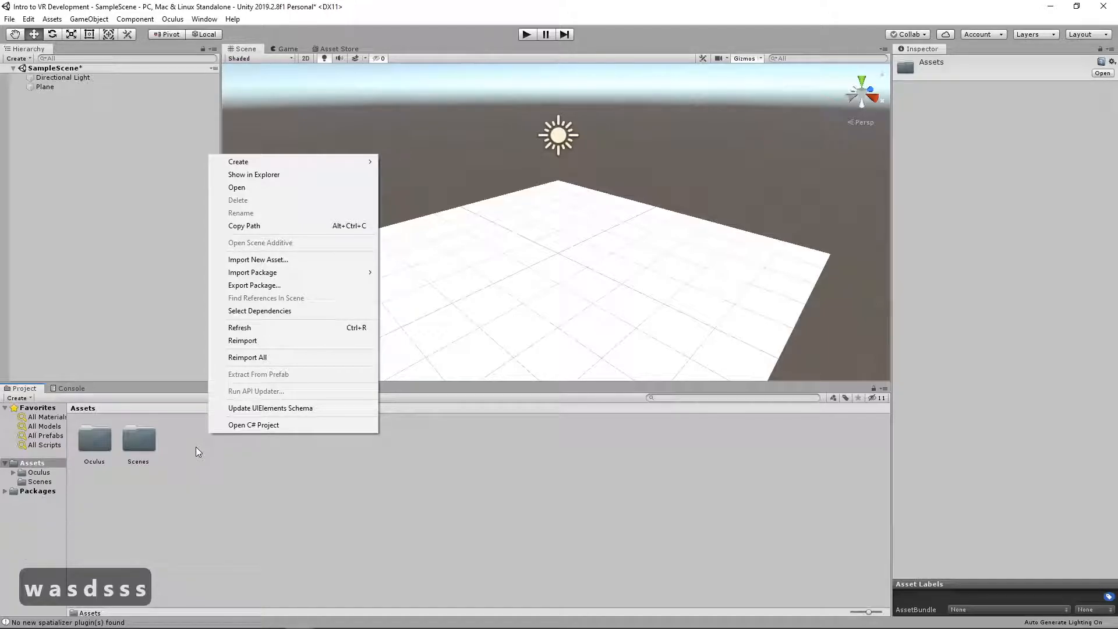
{"action": "mouse_move", "coordinate": [266, 162]}
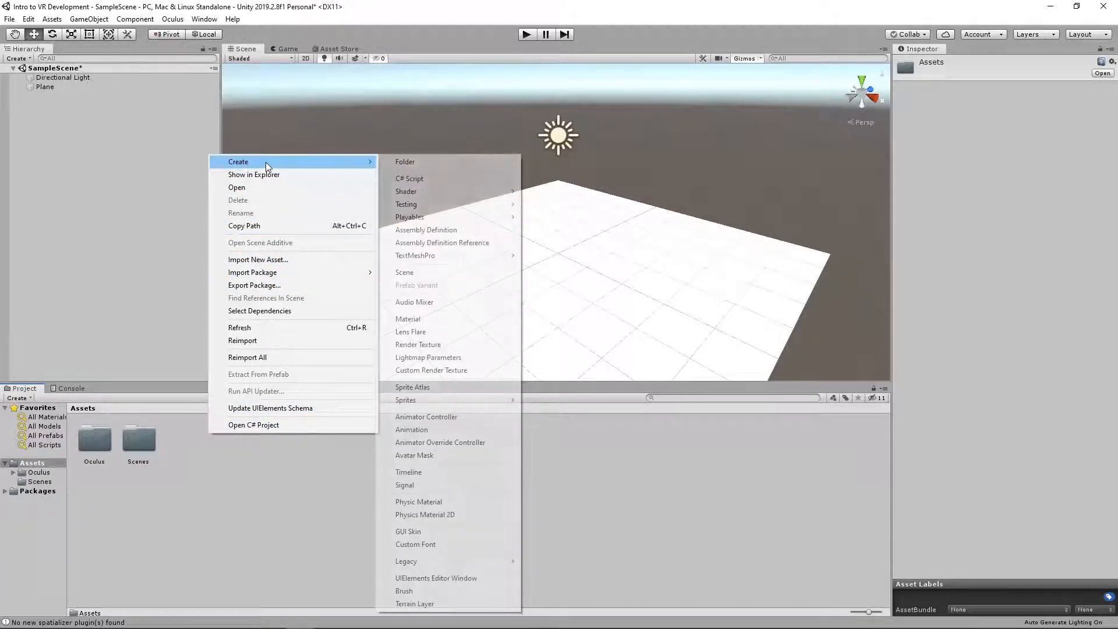
{"action": "left_click", "coordinate": [410, 319]}
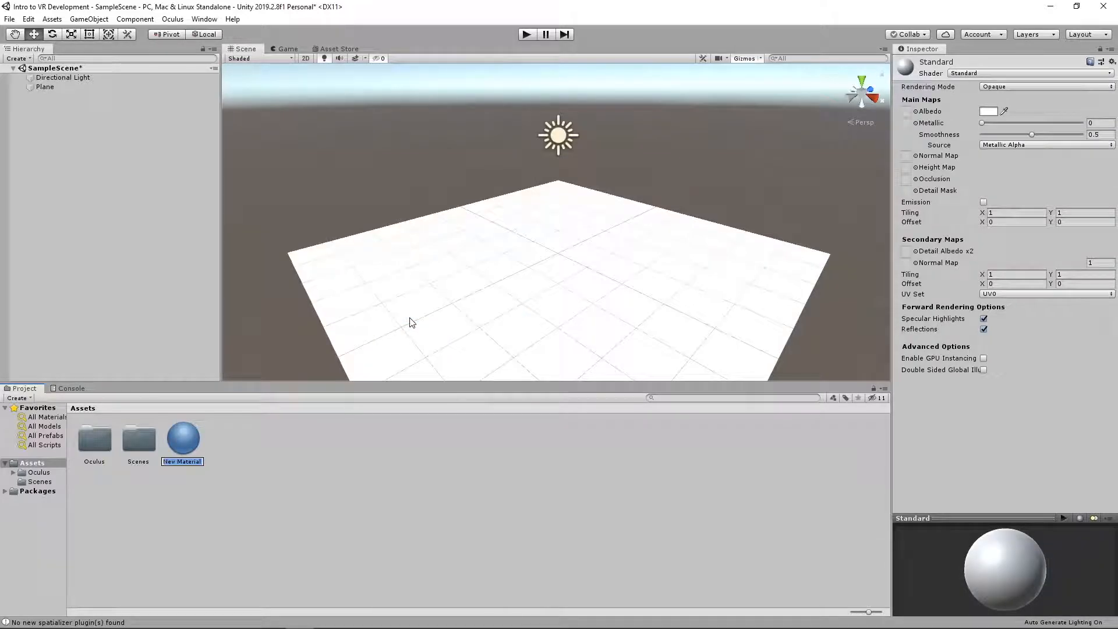
{"action": "type", "text": "Bornw"}
{"action": "key", "text": "BackSpace"}
{"action": "key", "text": "BackSpace"}
{"action": "key", "text": "BackSpace"}
{"action": "key", "text": "BackSpace"}
{"action": "type", "text": "rown"}
{"action": "key", "text": "Return"}
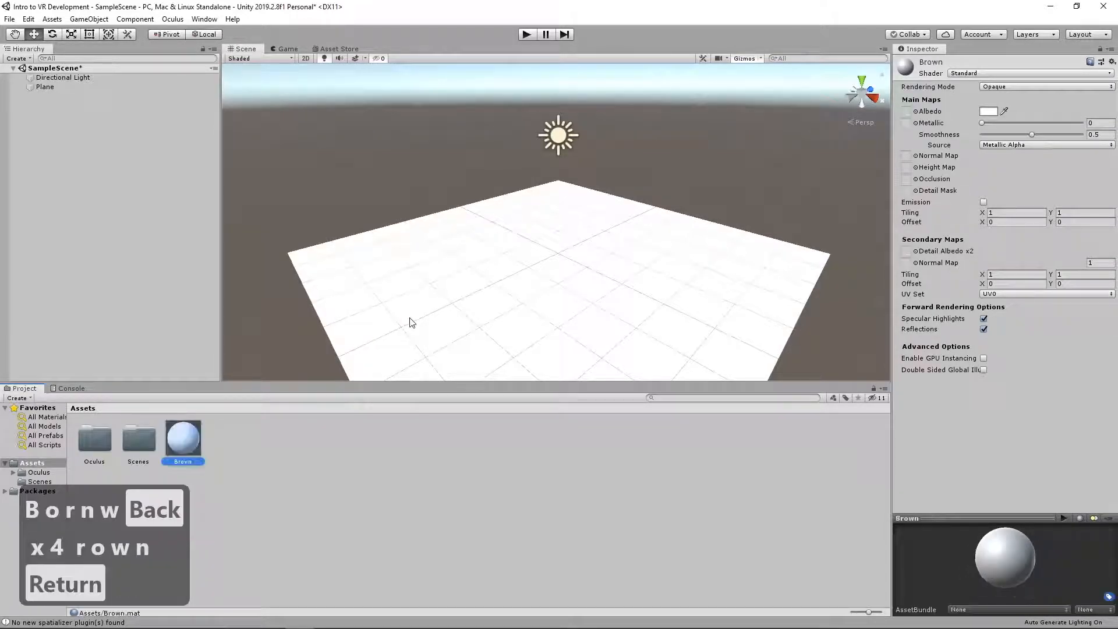
Set the Brown material's albedo to an orange-brown, hexadecimal 9D600A
{"action": "left_click", "coordinate": [988, 111]}
{"action": "left_click_drag", "start_coordinate": [142, 143], "coordinate": [284, 107]}
{"action": "left_click", "coordinate": [363, 175]}
{"action": "left_click", "coordinate": [347, 199]}
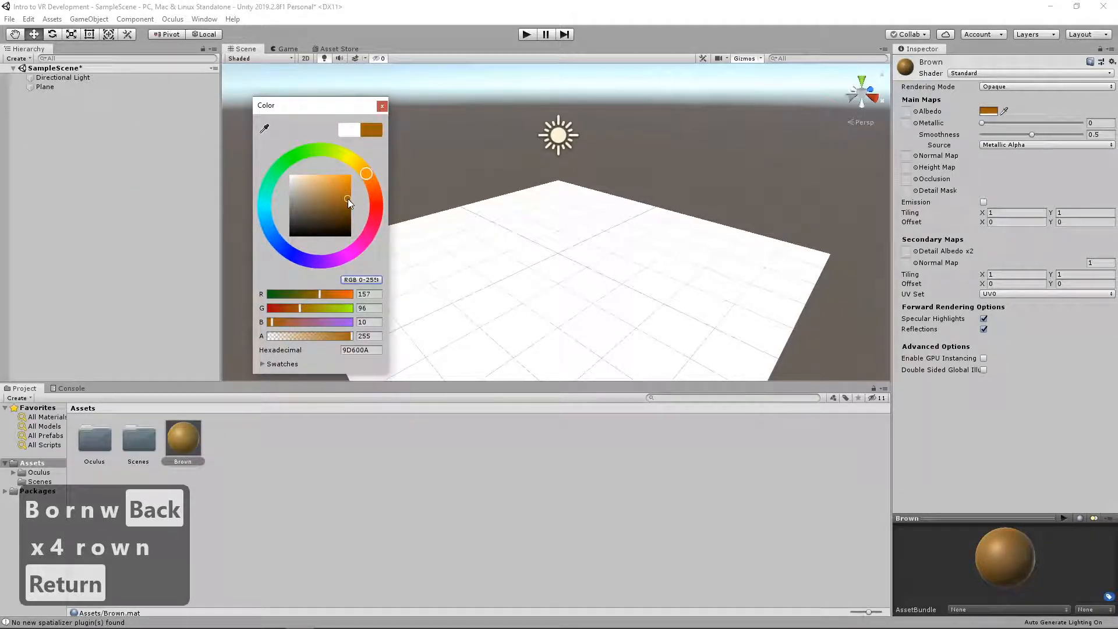
{"action": "left_click", "coordinate": [382, 105]}
Apply the Brown material to the plane in the scene
{"action": "left_click_drag", "start_coordinate": [182, 438], "coordinate": [401, 327]}
{"action": "right_click_drag", "start_coordinate": [403, 229], "coordinate": [480, 240]}
{"action": "key", "text": "a"}
{"action": "key", "text": "a"}
{"action": "key", "text": "a"}
{"action": "key", "text": "a"}
{"action": "key", "text": "a"}
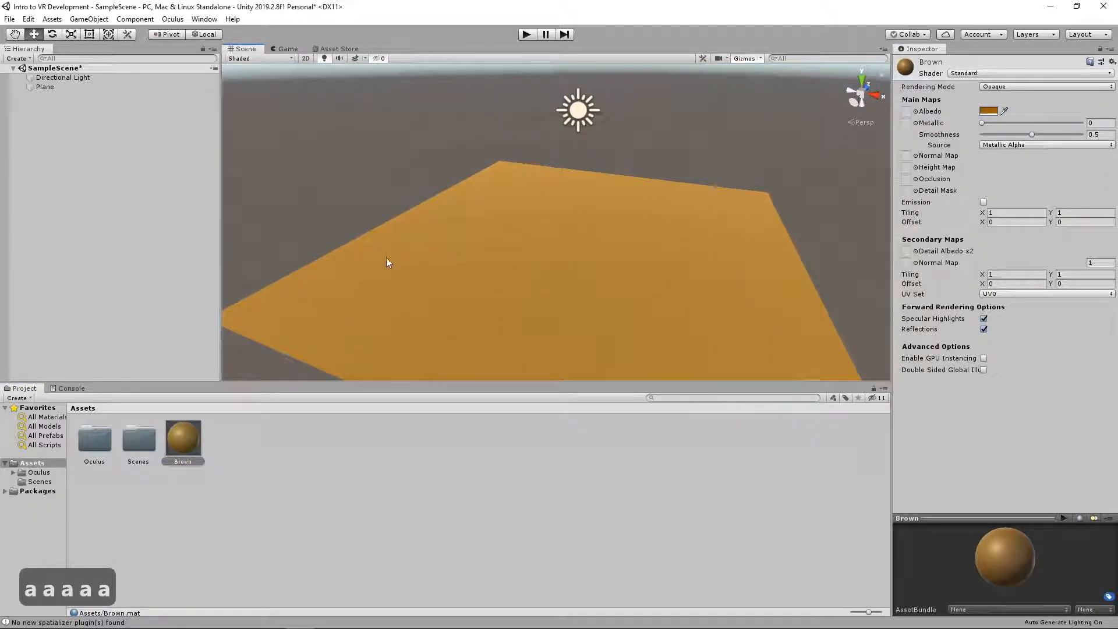
Create a second material in the Assets folder and name it Dark Brown
{"action": "left_click", "coordinate": [234, 438]}
{"action": "right_click", "coordinate": [223, 431]}
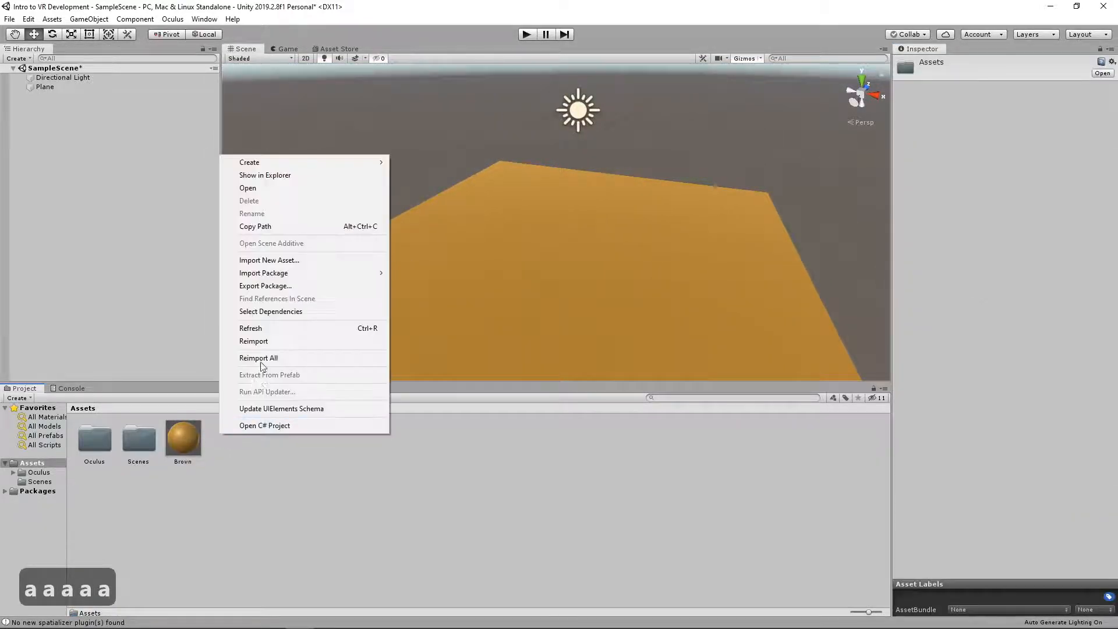
{"action": "mouse_move", "coordinate": [298, 161]}
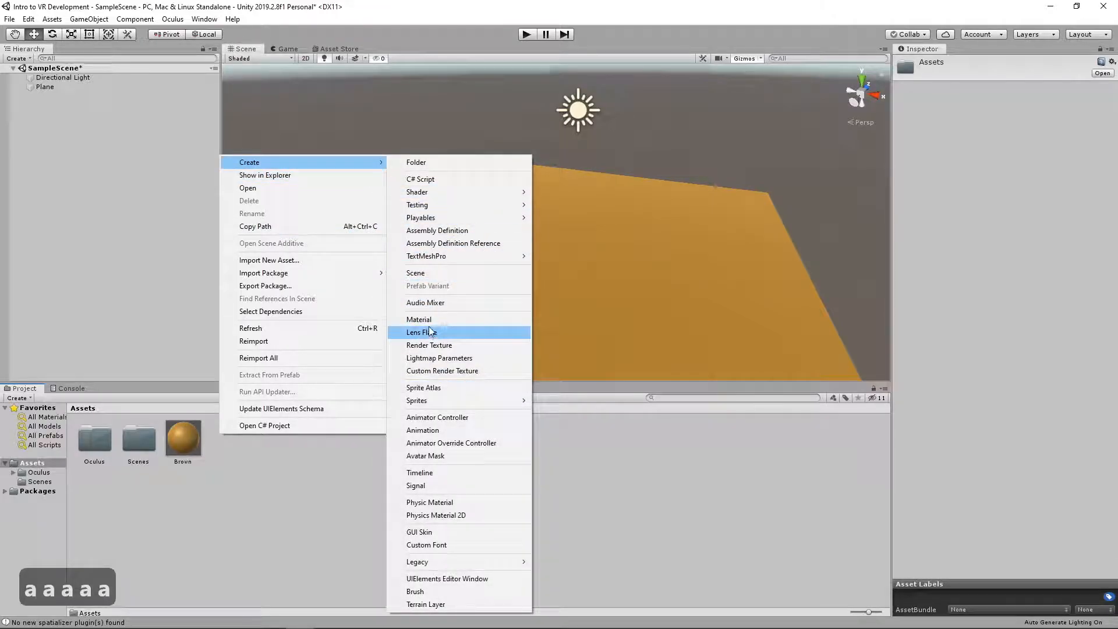
{"action": "left_click", "coordinate": [419, 319]}
{"action": "type", "text": "Dark Brown"}
{"action": "key", "text": "Return"}
Set the Dark Brown material's albedo to a dark brown, hexadecimal 573D0D
{"action": "left_click", "coordinate": [988, 110]}
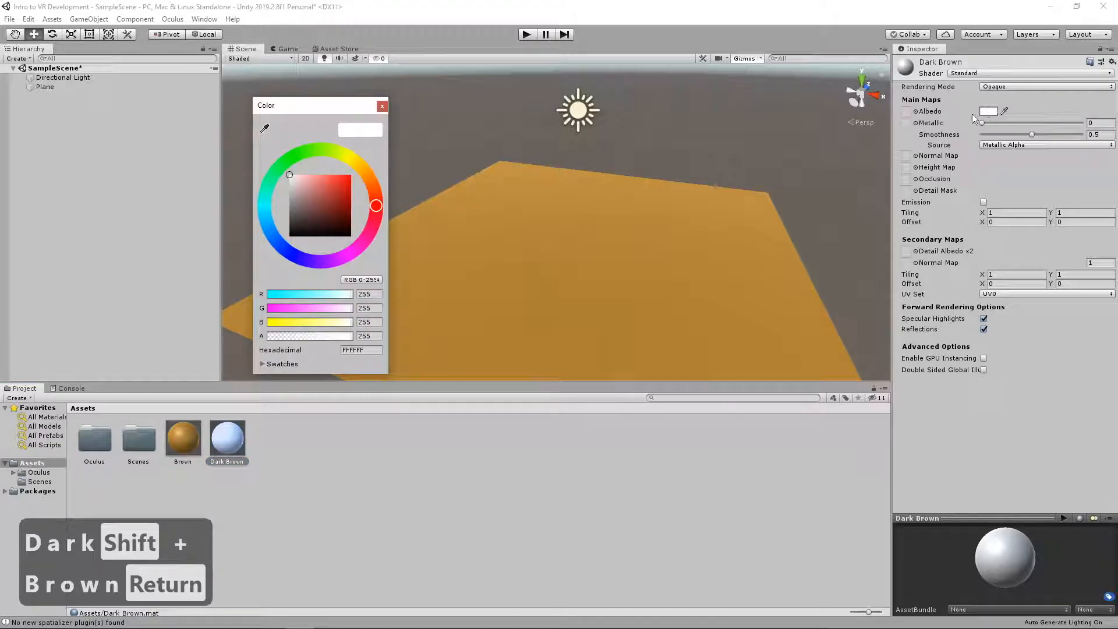
{"action": "left_click", "coordinate": [359, 172]}
{"action": "left_click", "coordinate": [347, 229]}
{"action": "left_click_drag", "start_coordinate": [346, 229], "coordinate": [342, 215]}
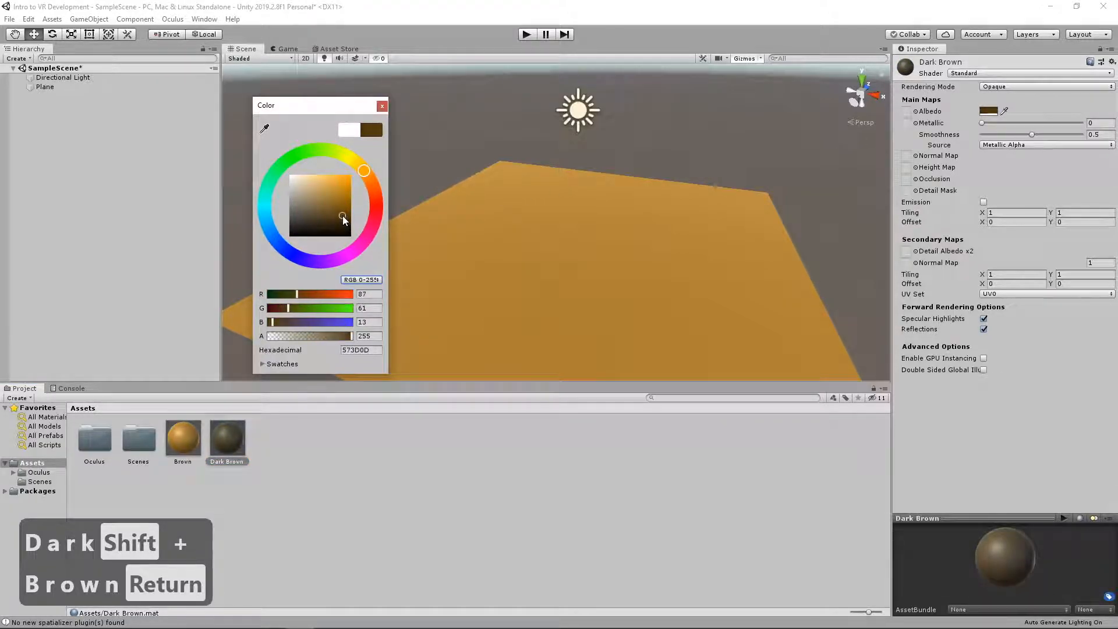
{"action": "left_click", "coordinate": [380, 108]}
{"action": "right_click_drag", "start_coordinate": [339, 312], "coordinate": [387, 227]}
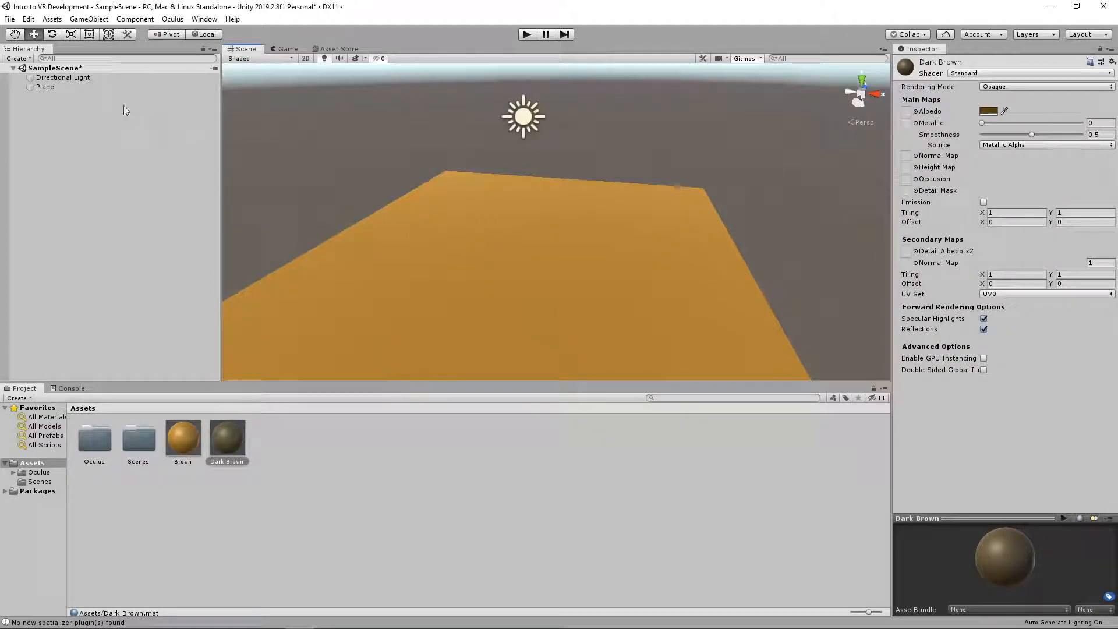
Add a cube to the scene and move it up onto the plane at about X -0.32, Y 0.33
{"action": "left_click", "coordinate": [20, 59]}
{"action": "mouse_move", "coordinate": [97, 99]}
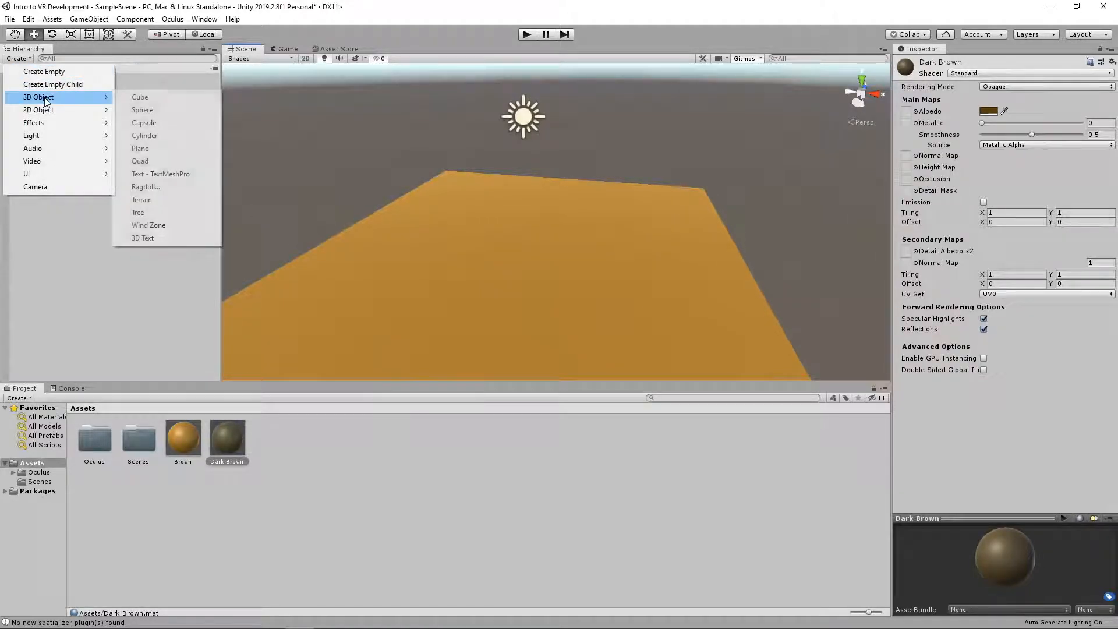
{"action": "left_click", "coordinate": [140, 97]}
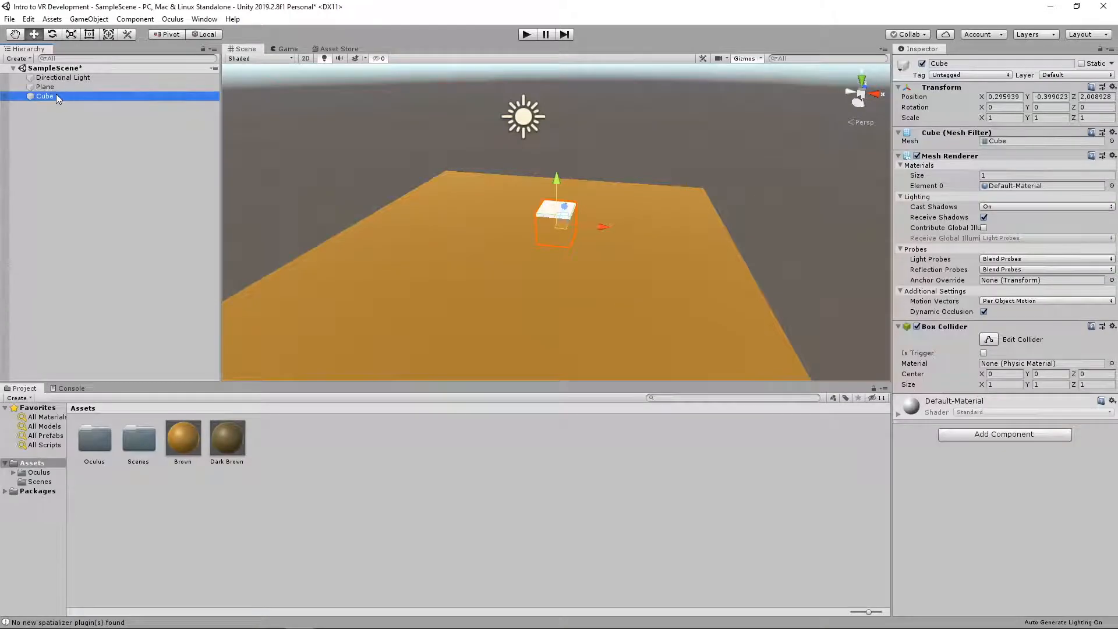
{"action": "key", "text": "w"}
{"action": "key", "text": "a"}
{"action": "right_click_drag", "start_coordinate": [420, 166], "coordinate": [496, 182]}
{"action": "left_click_drag", "start_coordinate": [504, 214], "coordinate": [453, 154]}
{"action": "right_click_drag", "start_coordinate": [454, 210], "coordinate": [452, 183]}
{"action": "key", "text": "s"}
{"action": "key", "text": "a"}
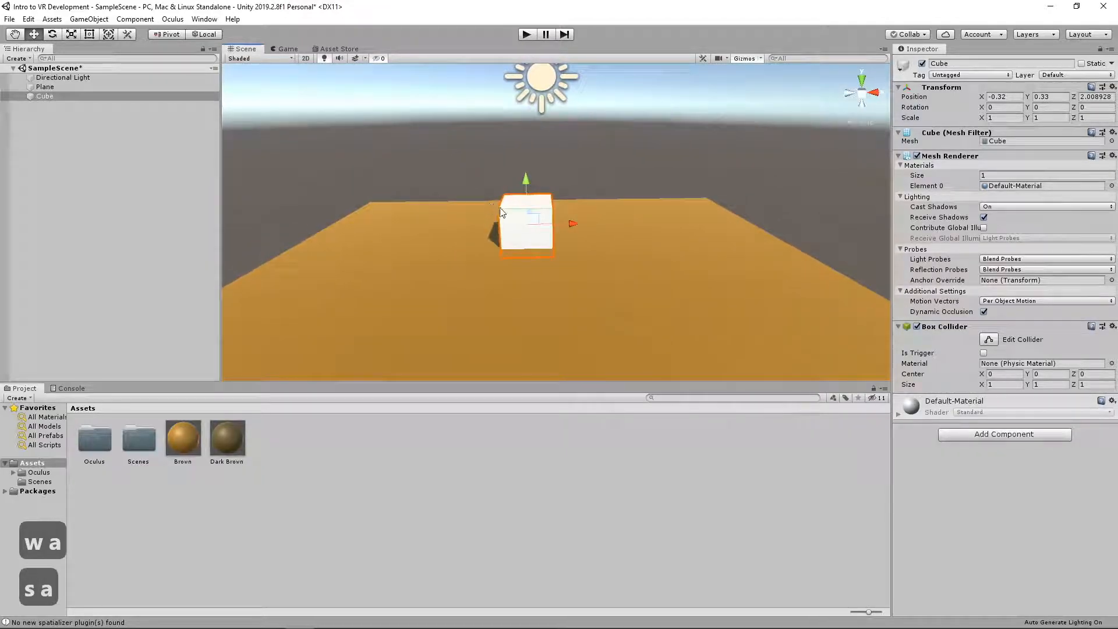
Scale the cube into a narrow upright block standing on the plane
{"action": "left_click_drag", "start_coordinate": [531, 220], "coordinate": [530, 265]}
{"action": "key", "text": "r"}
{"action": "left_click_drag", "start_coordinate": [545, 213], "coordinate": [542, 178]}
Apply the Dark Brown material to the cube and deselect it
{"action": "left_click_drag", "start_coordinate": [227, 438], "coordinate": [549, 240]}
{"action": "right_click_drag", "start_coordinate": [603, 232], "coordinate": [600, 203]}
{"action": "key", "text": "w"}
{"action": "left_click", "coordinate": [598, 201]}
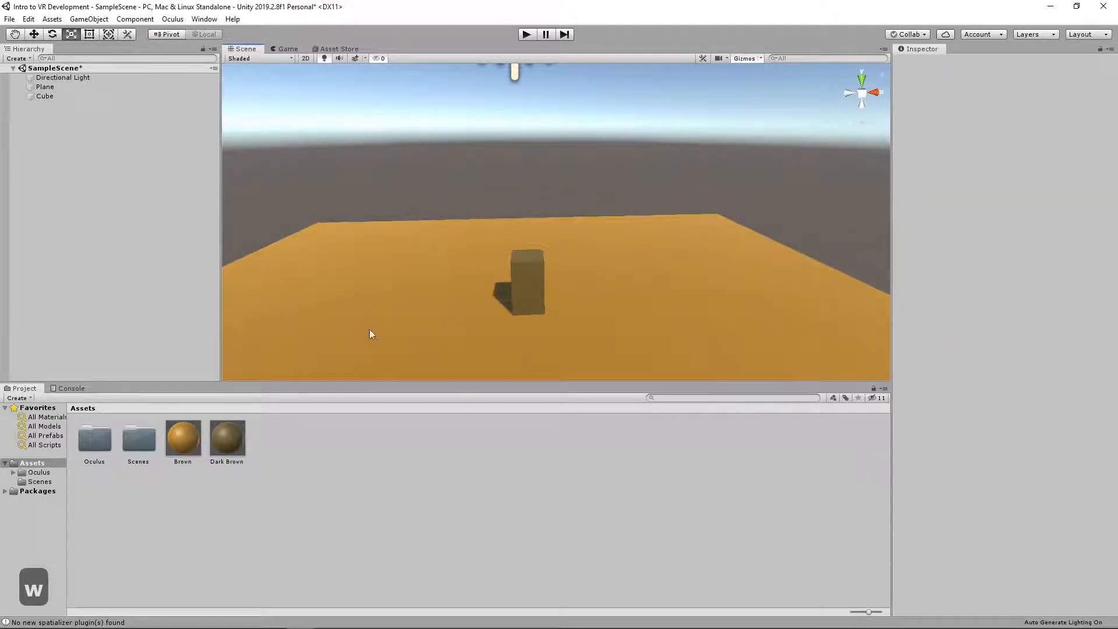
{"action": "right_click_drag", "start_coordinate": [562, 204], "coordinate": [656, 244]}
{"action": "key", "text": "a"}
{"action": "key", "text": "s"}
{"action": "key", "text": "s"}
{"action": "key", "text": "a"}
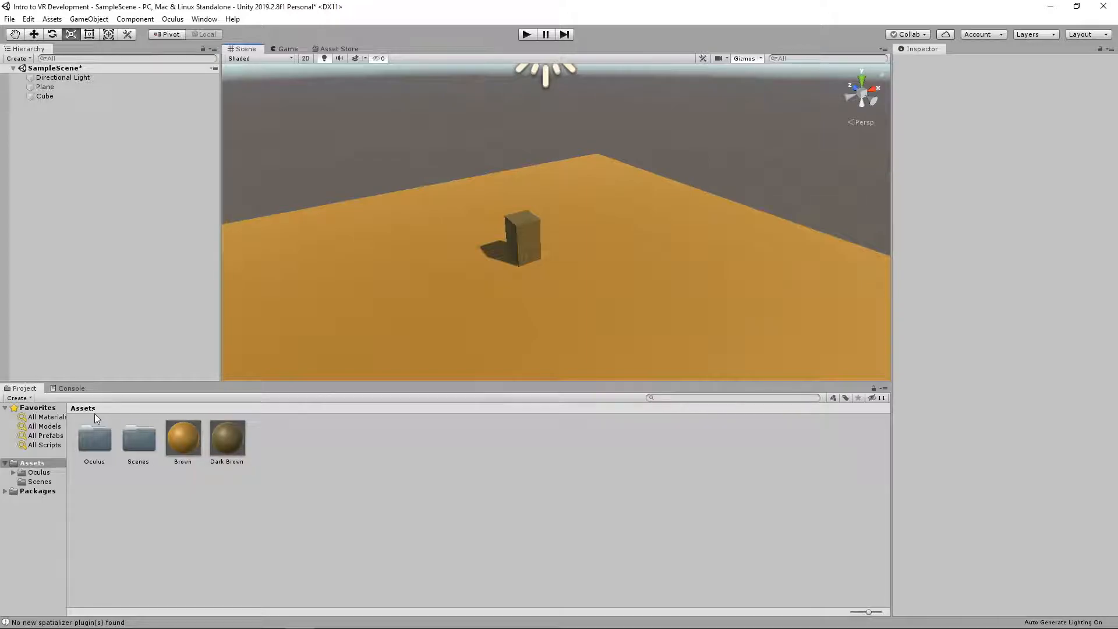
Place the OVRCameraRig prefab from the Oculus/VR/Prefabs folder in the scene near the block
{"action": "double_click", "coordinate": [86, 438]}
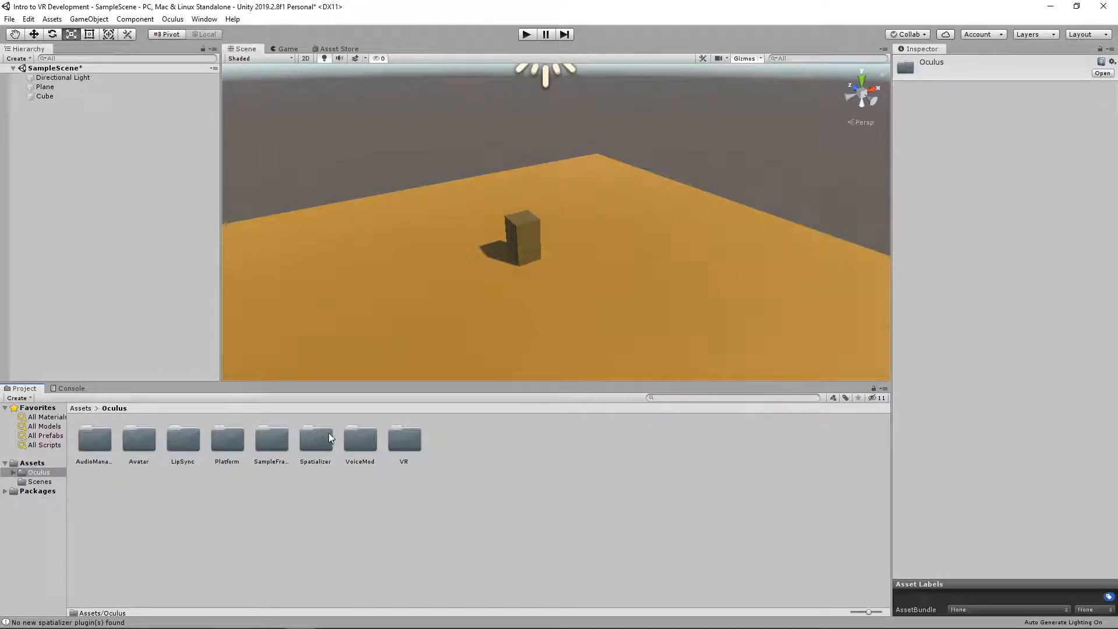
{"action": "double_click", "coordinate": [415, 436]}
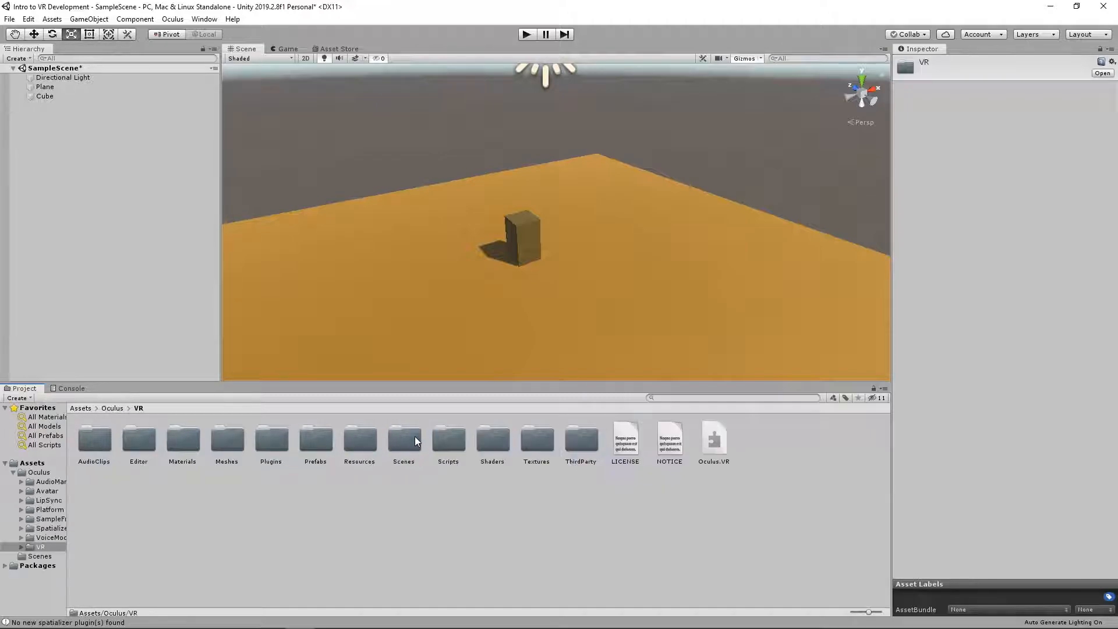
{"action": "double_click", "coordinate": [319, 441]}
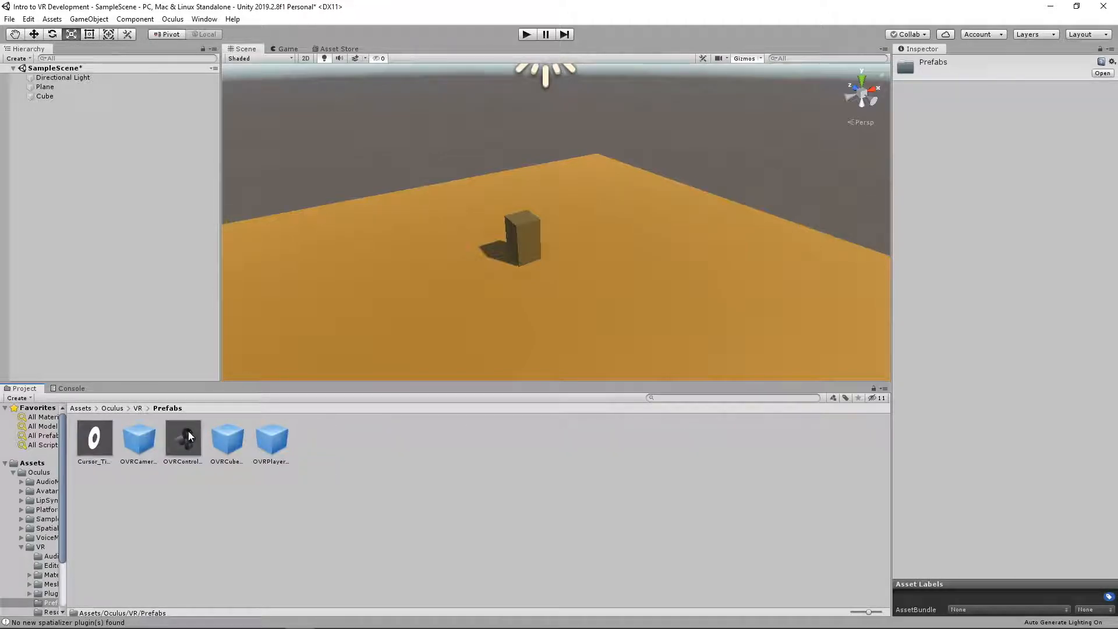
{"action": "left_click", "coordinate": [131, 446]}
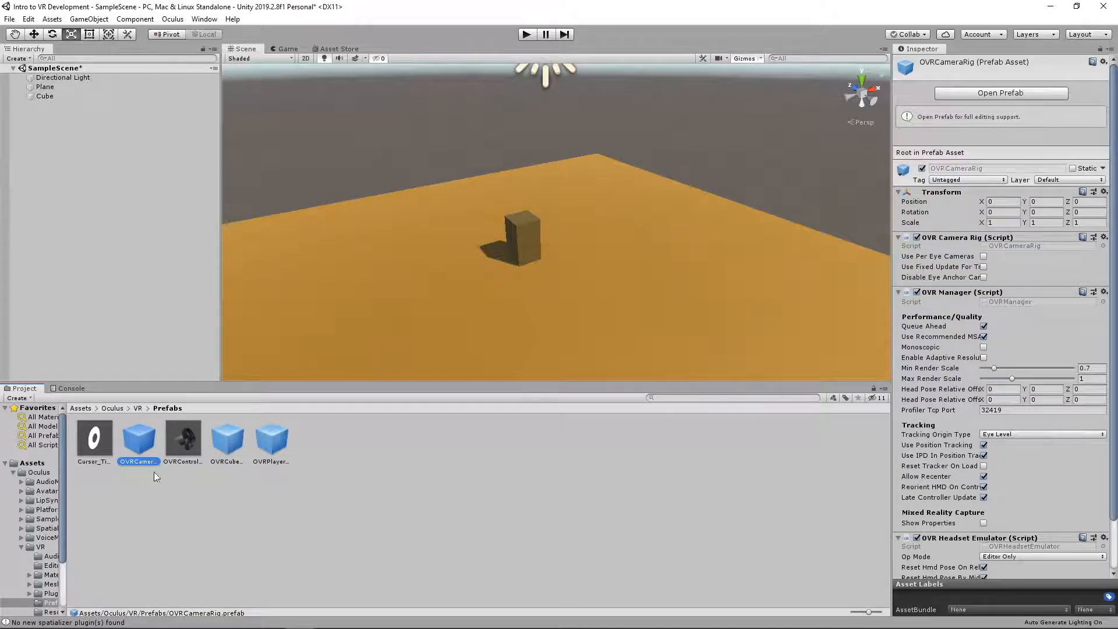
{"action": "left_click_drag", "start_coordinate": [145, 423], "coordinate": [621, 276]}
Set the Y position of OVRCameraRig to 0
{"action": "right_click_drag", "start_coordinate": [621, 276], "coordinate": [361, 195]}
{"action": "key", "text": "a"}
{"action": "key", "text": "d"}
{"action": "key", "text": "d"}
{"action": "key", "text": "s"}
{"action": "key", "text": "a"}
{"action": "key", "text": "d"}
{"action": "key", "text": "a"}
{"action": "key", "text": "d"}
{"action": "key", "text": "s"}
{"action": "right_click_drag", "start_coordinate": [591, 201], "coordinate": [583, 233]}
{"action": "key", "text": "a"}
{"action": "key", "text": "w"}
{"action": "key", "text": "s"}
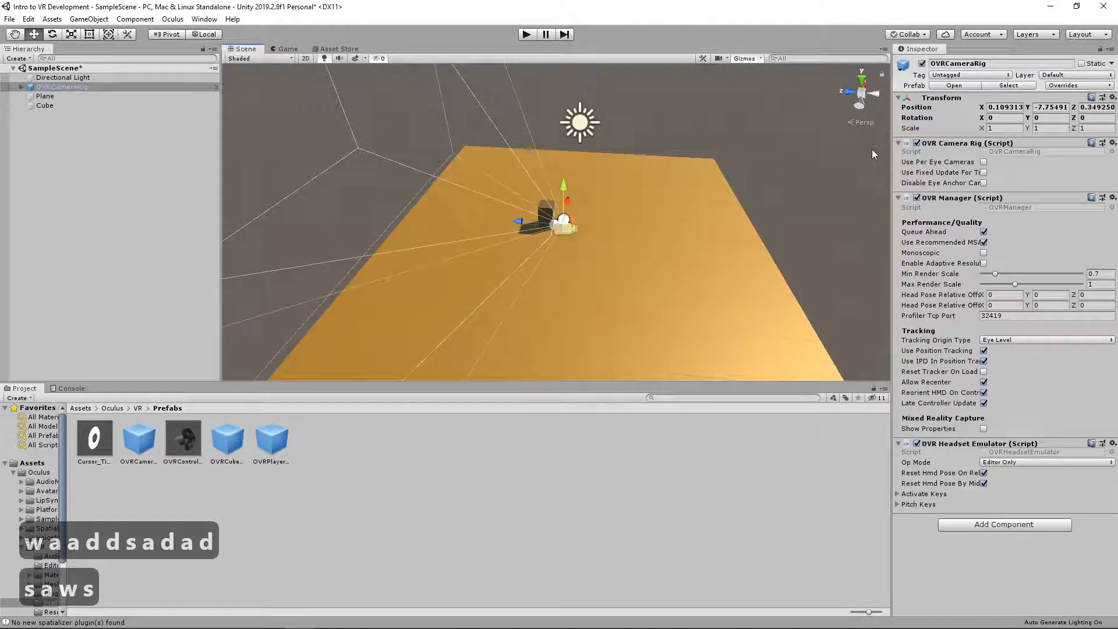
{"action": "left_click", "coordinate": [1047, 111]}
{"action": "key", "text": "BackSpace"}
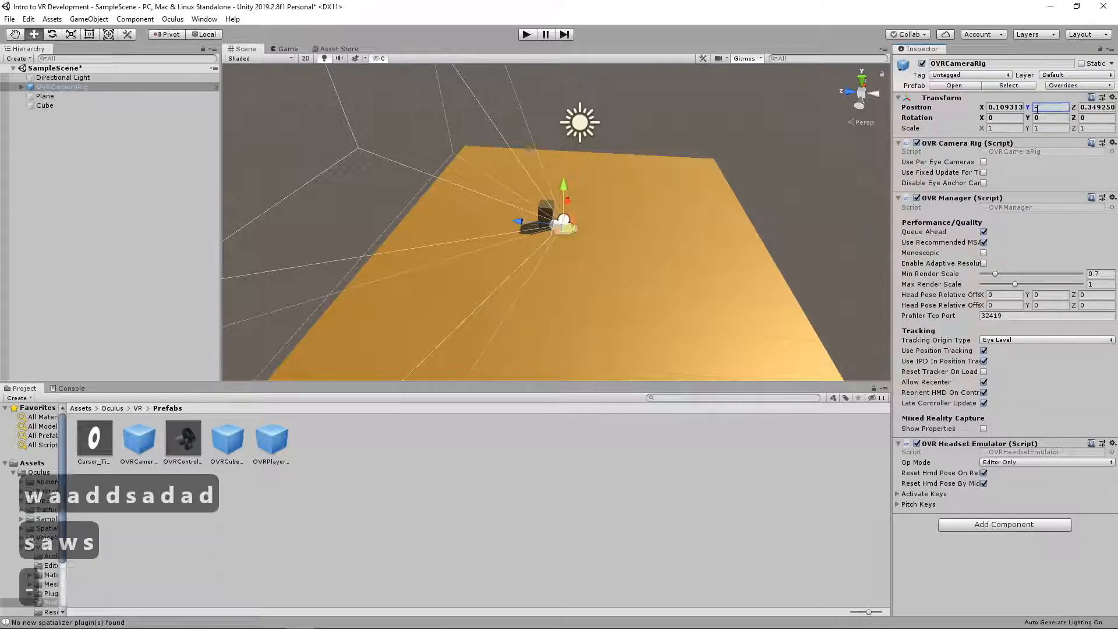
{"action": "type", "text": "0"}
{"action": "key", "text": "Return"}
Check the camera rig's placement and its game view, and test-run the scene before returning to editing
{"action": "key", "text": "w"}
{"action": "key", "text": "d"}
{"action": "right_click_drag", "start_coordinate": [652, 168], "coordinate": [815, 134]}
{"action": "key", "text": "d"}
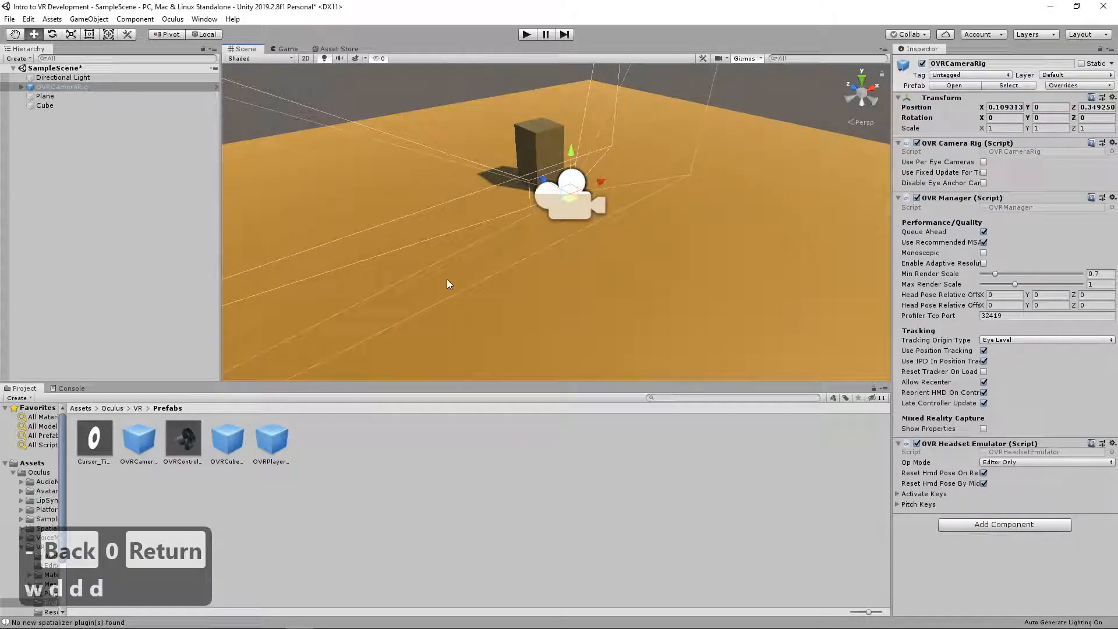
{"action": "right_click_drag", "start_coordinate": [408, 221], "coordinate": [526, 185]}
{"action": "key", "text": "a"}
{"action": "key", "text": "s"}
{"action": "key", "text": "a"}
{"action": "left_click", "coordinate": [289, 50]}
{"action": "left_click", "coordinate": [244, 50]}
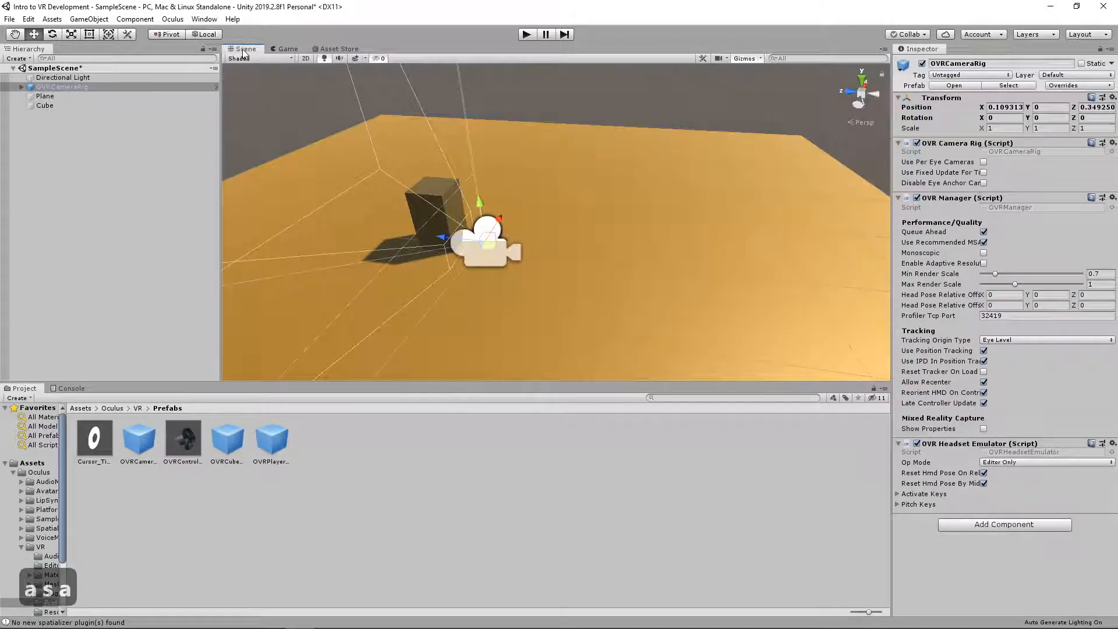
{"action": "left_click", "coordinate": [526, 35]}
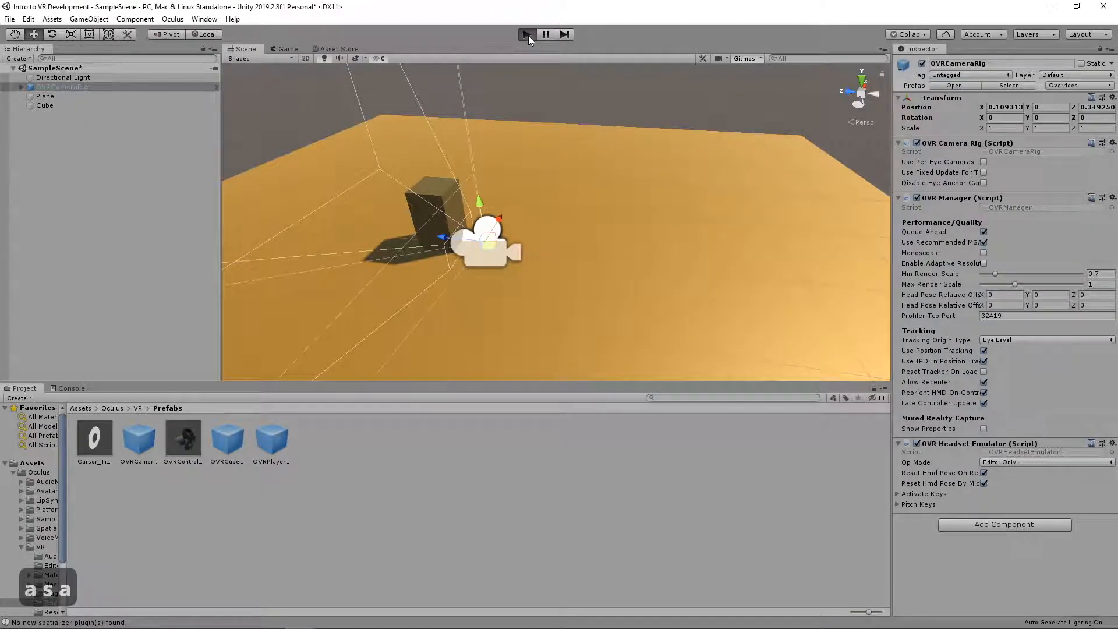
{"action": "left_click", "coordinate": [526, 35]}
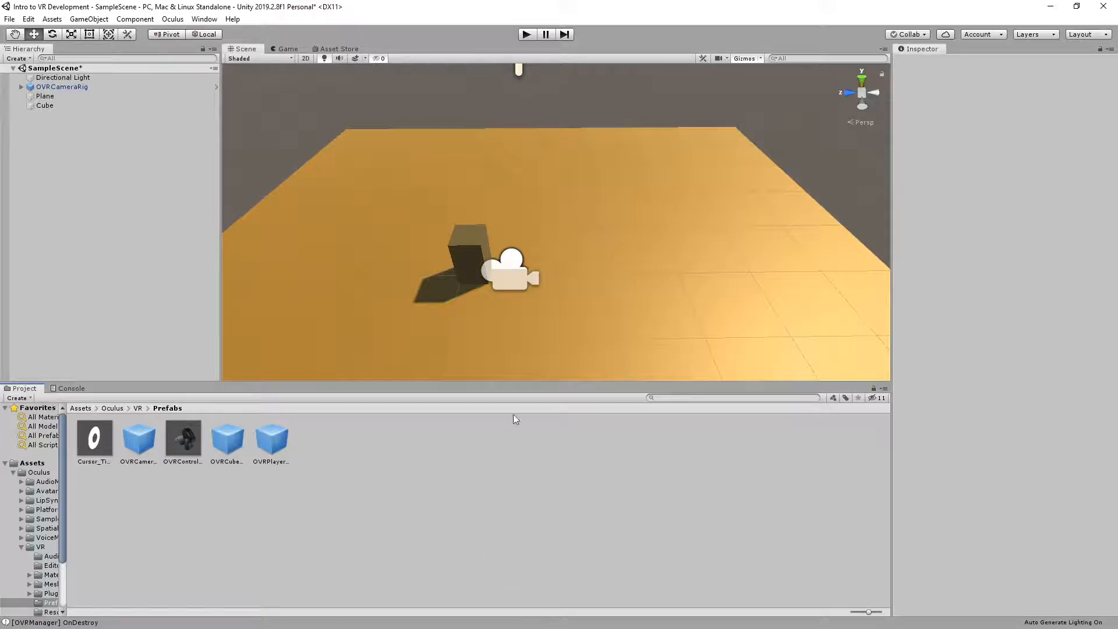
Raise OVRCameraRig above the block to about Y 1.212, Z -0.093, and save the scene
{"action": "left_click", "coordinate": [526, 262]}
{"action": "key", "text": "w"}
{"action": "right_click_drag", "start_coordinate": [567, 271], "coordinate": [504, 244]}
{"action": "key", "text": "a"}
{"action": "key", "text": "d"}
{"action": "key", "text": "s"}
{"action": "key", "text": "s"}
{"action": "left_click_drag", "start_coordinate": [533, 252], "coordinate": [625, 153]}
{"action": "right_click_drag", "start_coordinate": [682, 161], "coordinate": [668, 143]}
{"action": "key", "text": "ctrl+s"}
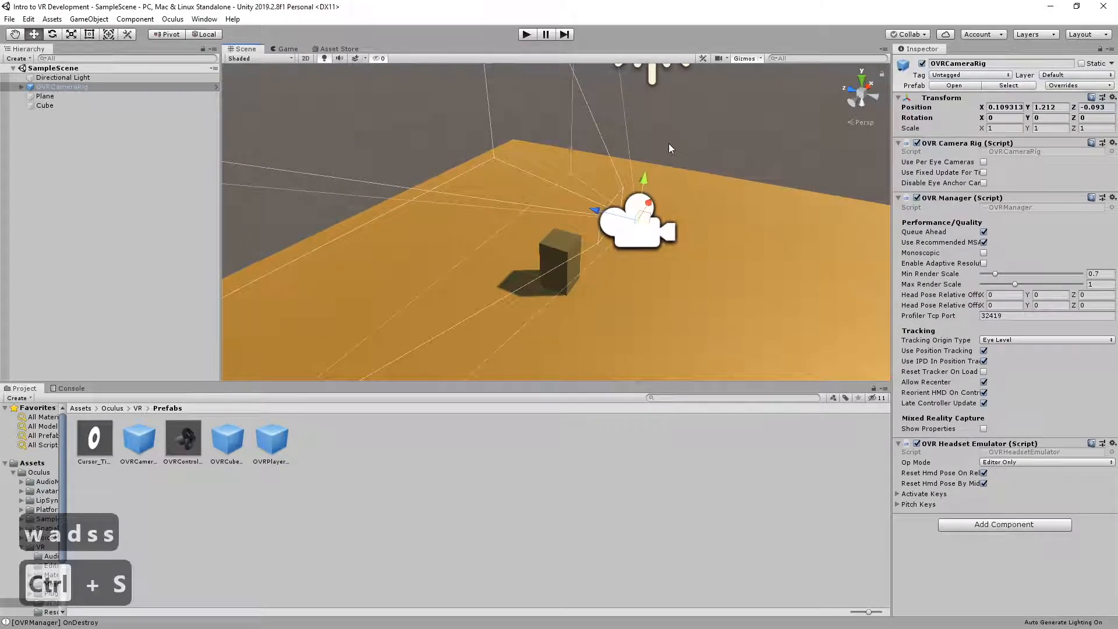
Test-run the scene, stop it, and move OVRCameraRig higher and farther back to about Y 1.689, Z -0.675
{"action": "left_click", "coordinate": [526, 35]}
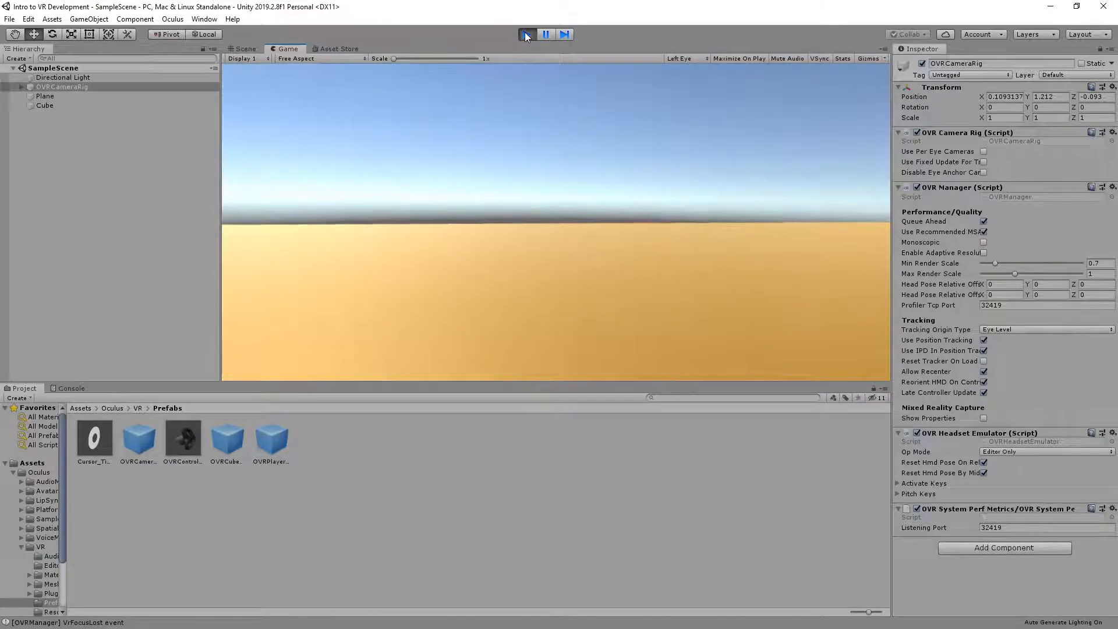
{"action": "left_click", "coordinate": [525, 33]}
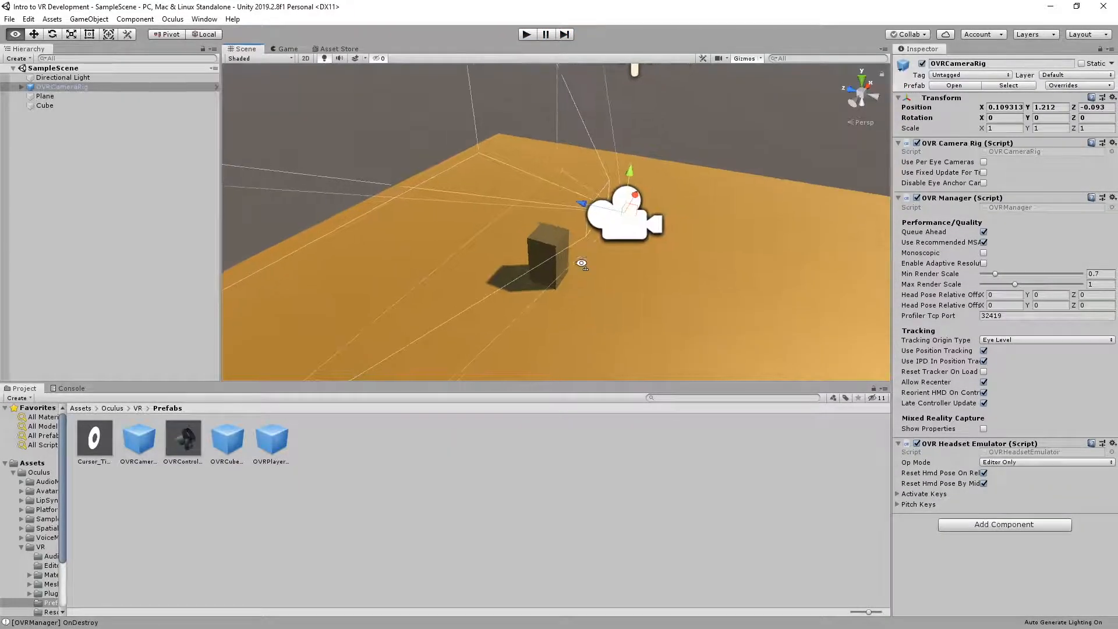
{"action": "left_click_drag", "start_coordinate": [525, 227], "coordinate": [613, 171]}
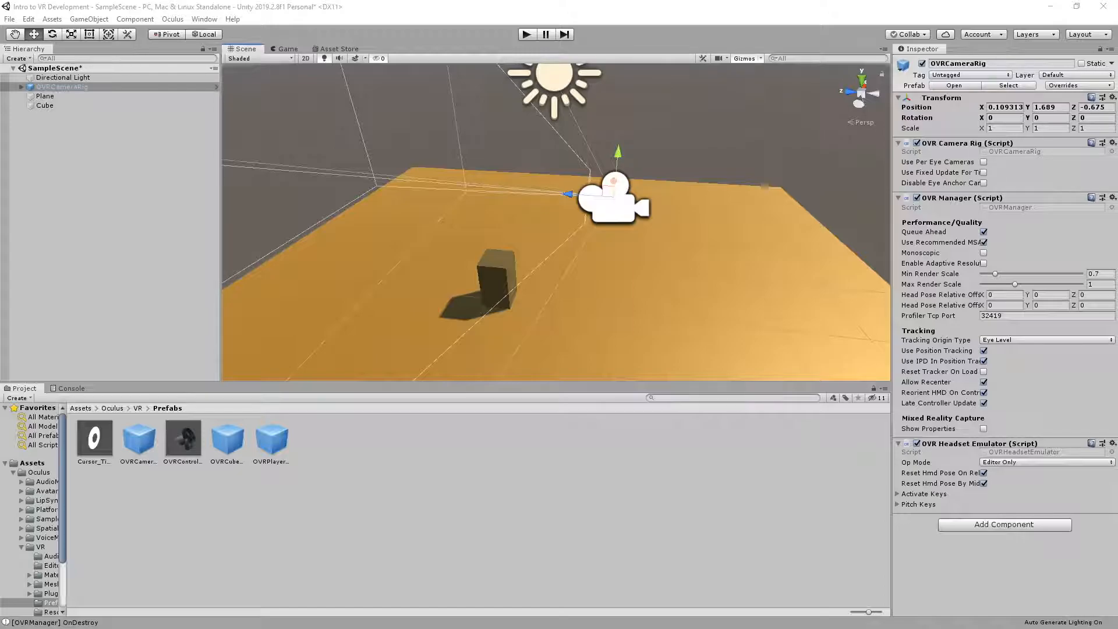
Open the Prefabs folder inside Oculus/Avatar/Content
{"action": "left_click", "coordinate": [128, 408]}
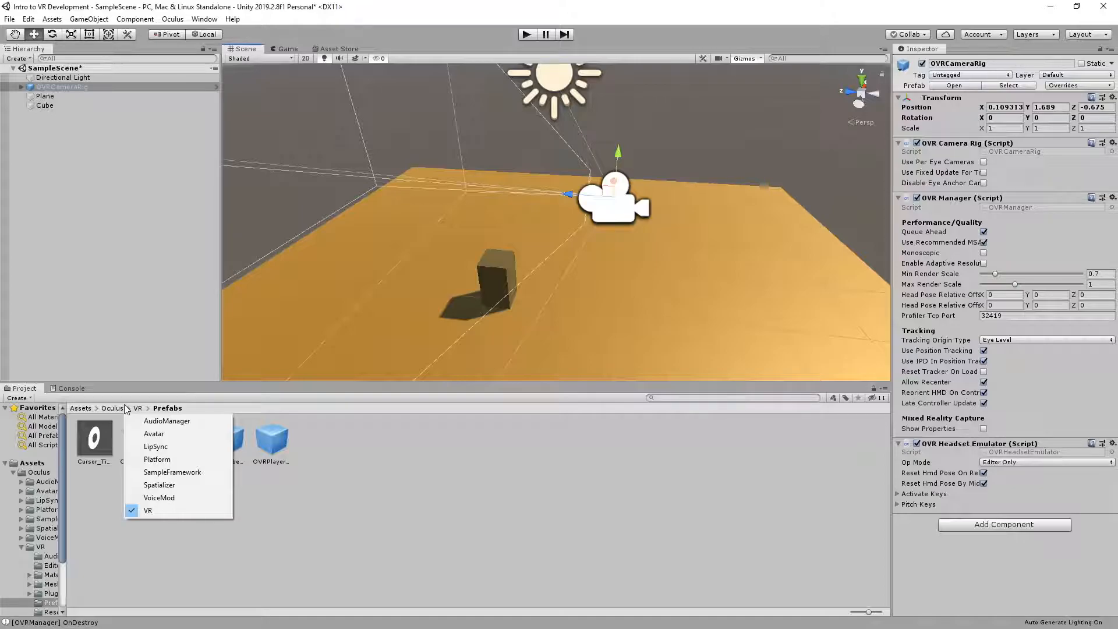
{"action": "left_click", "coordinate": [107, 409]}
{"action": "left_click", "coordinate": [107, 408]}
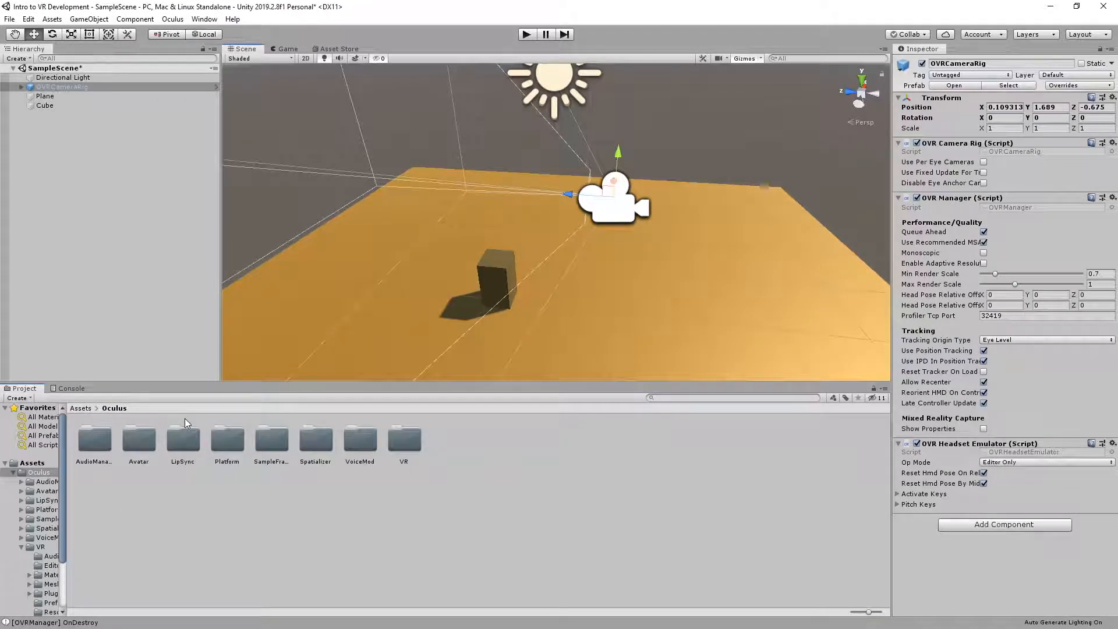
{"action": "double_click", "coordinate": [139, 438]}
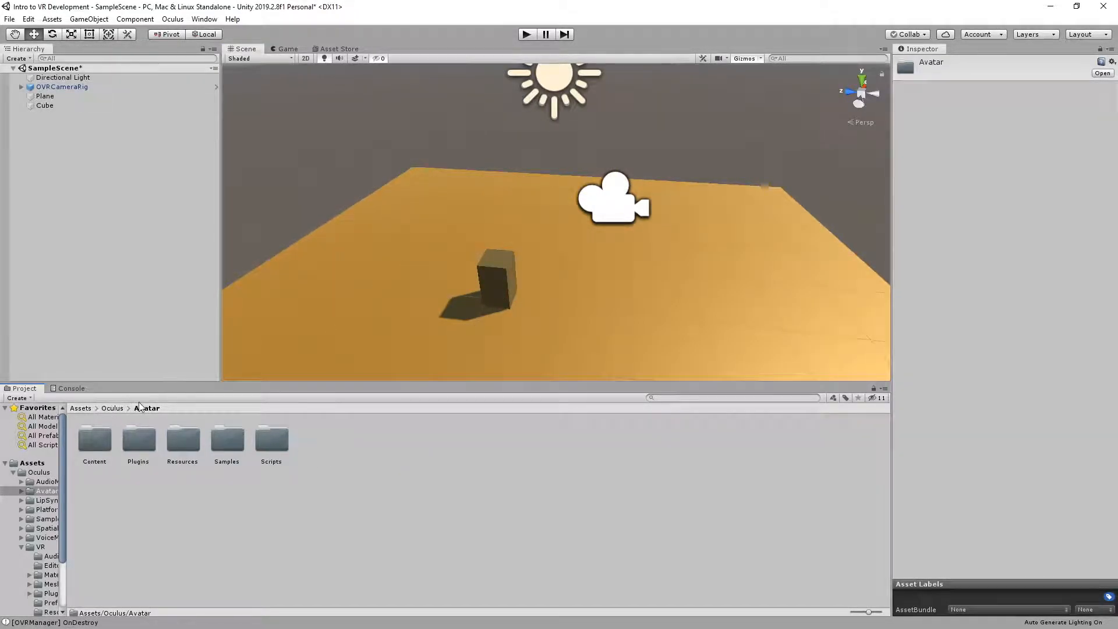
{"action": "double_click", "coordinate": [91, 444]}
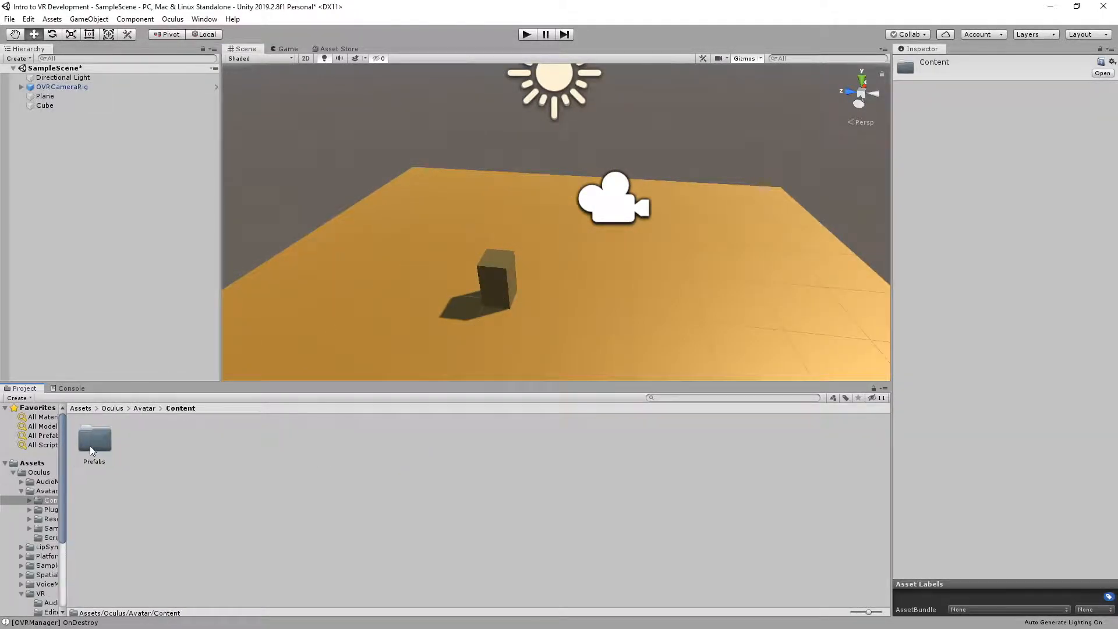
{"action": "double_click", "coordinate": [99, 442]}
Add the LocalAvatar prefab as a child of TrackingSpace inside OVRCameraRig
{"action": "left_click", "coordinate": [95, 439]}
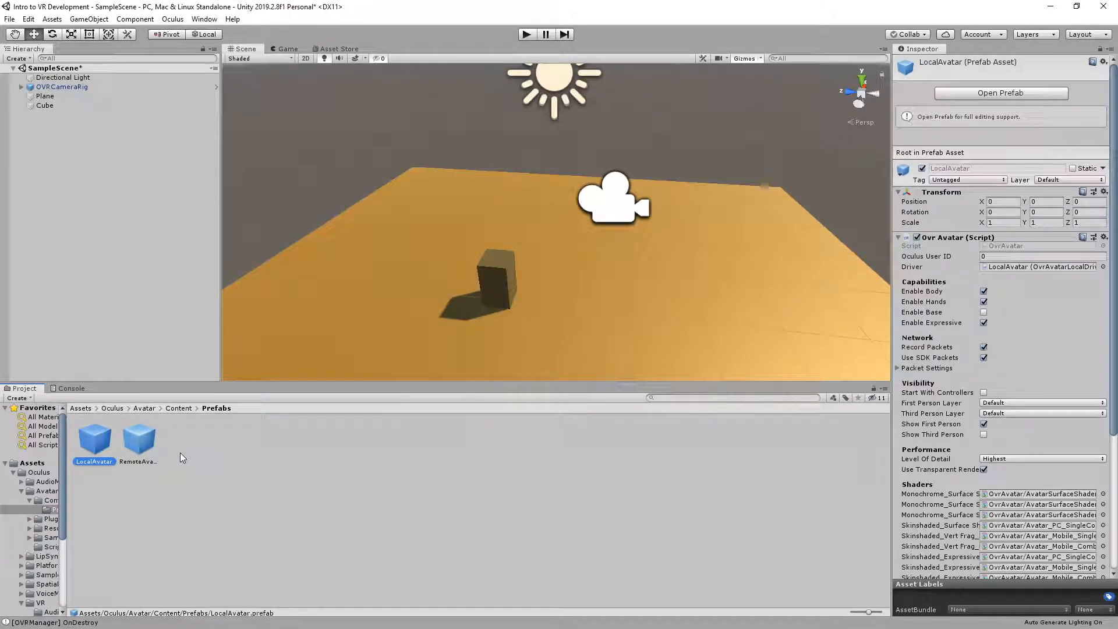
{"action": "left_click", "coordinate": [22, 87]}
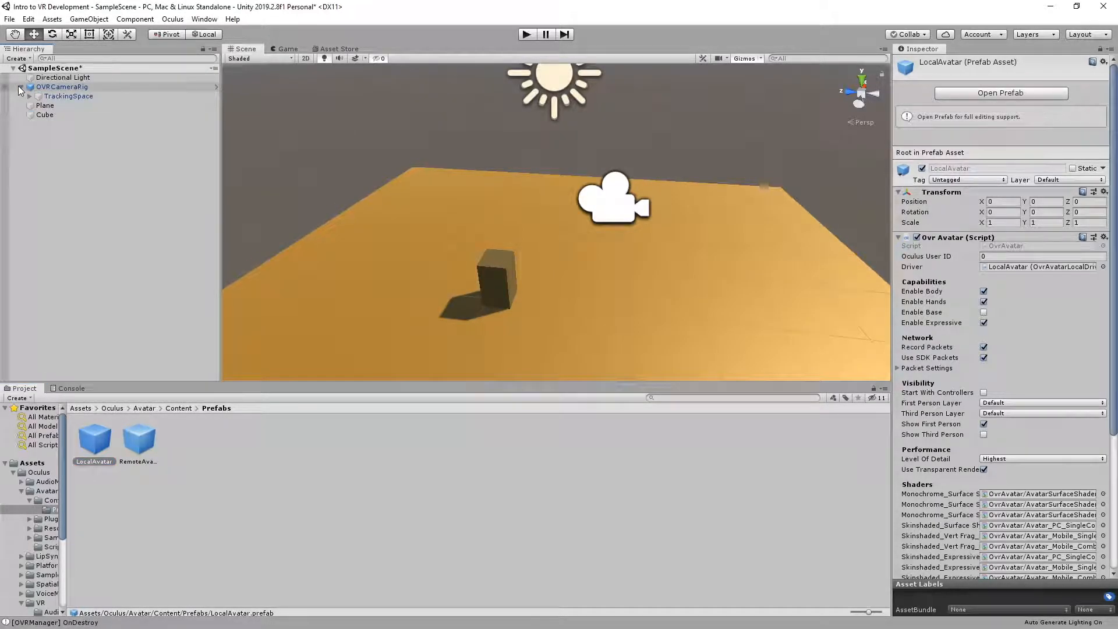
{"action": "left_click", "coordinate": [53, 96]}
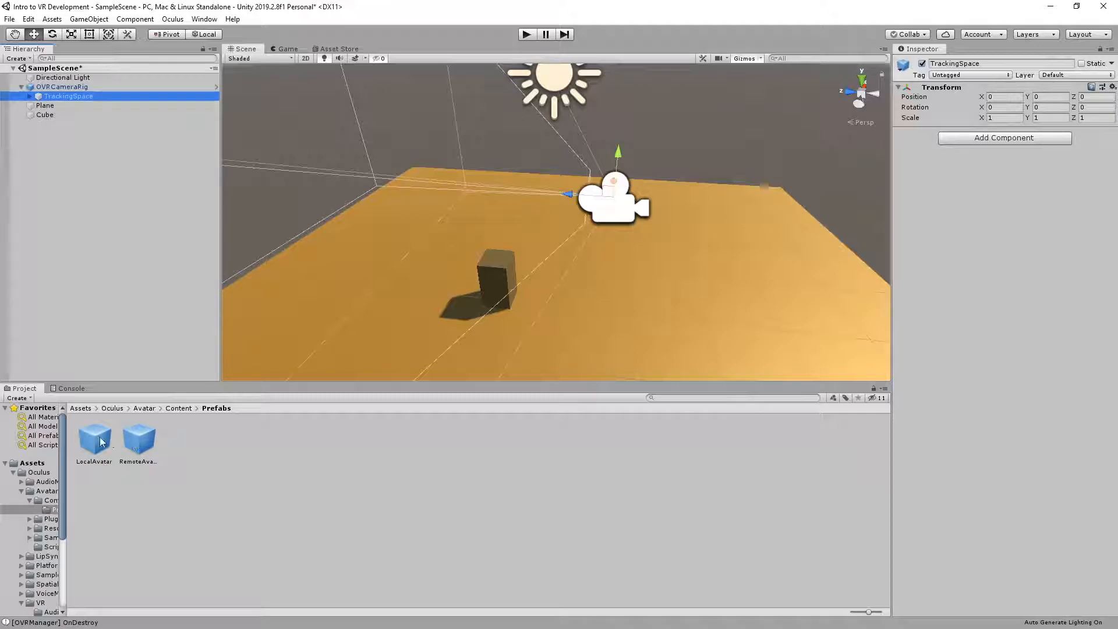
{"action": "left_click_drag", "start_coordinate": [91, 451], "coordinate": [58, 97]}
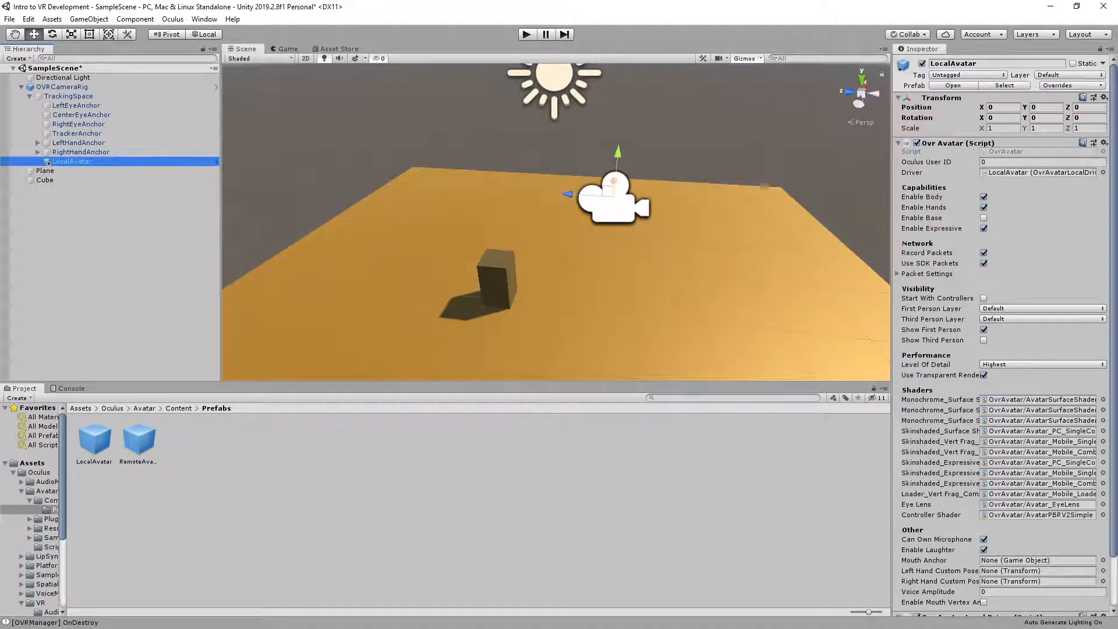
{"action": "left_click", "coordinate": [66, 152]}
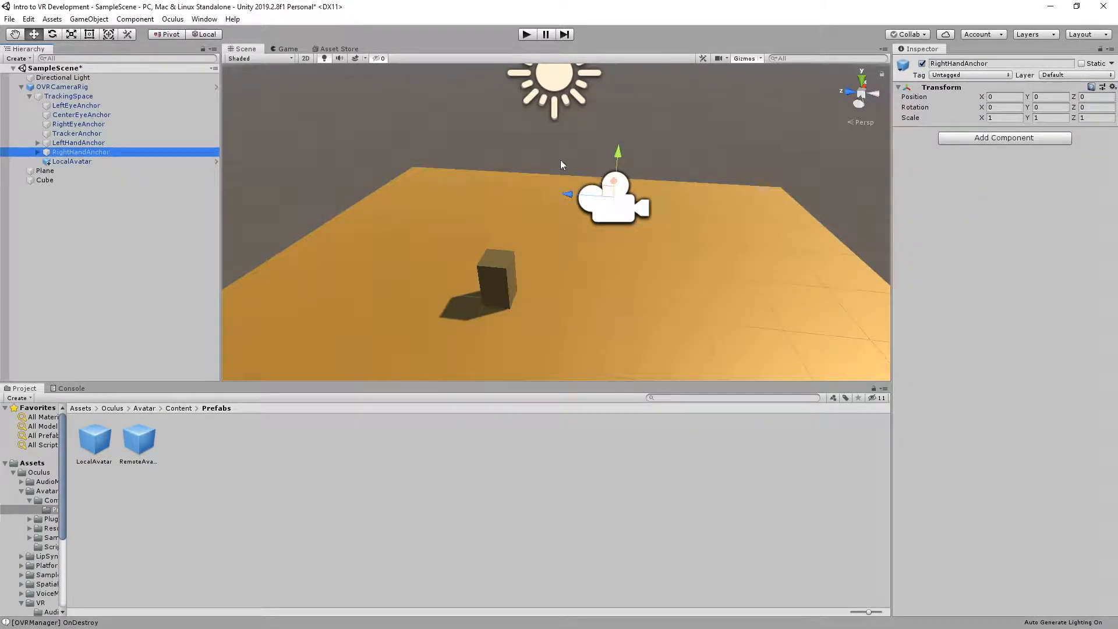
{"action": "right_click_drag", "start_coordinate": [560, 161], "coordinate": [612, 159]}
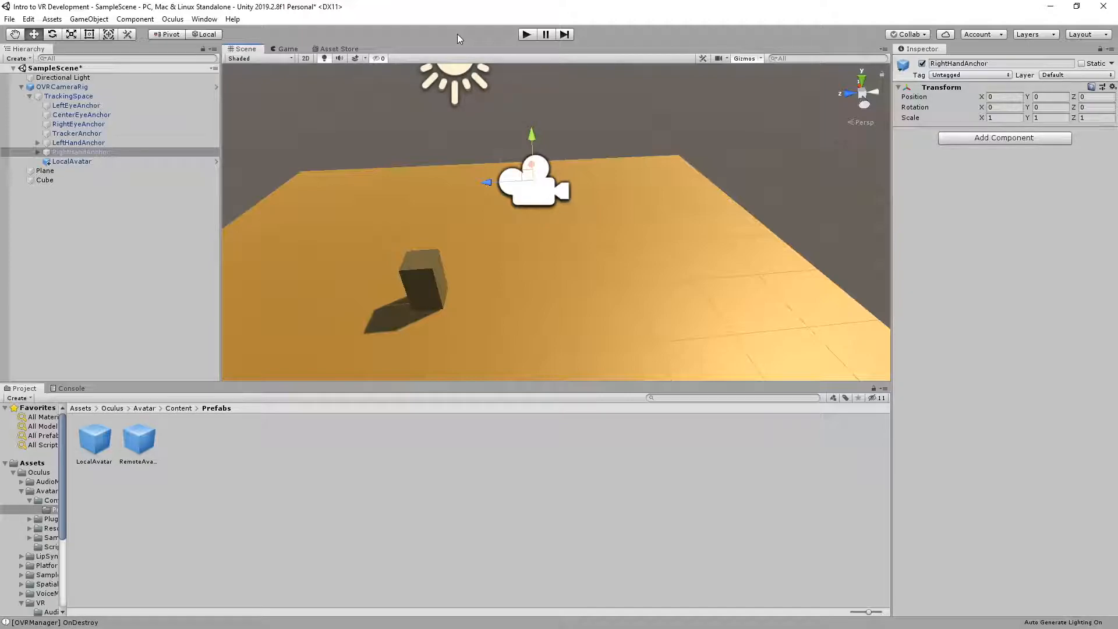
Open the Oculus avatar settings and set the Oculus Rift App Id to 0
{"action": "left_click", "coordinate": [173, 19]}
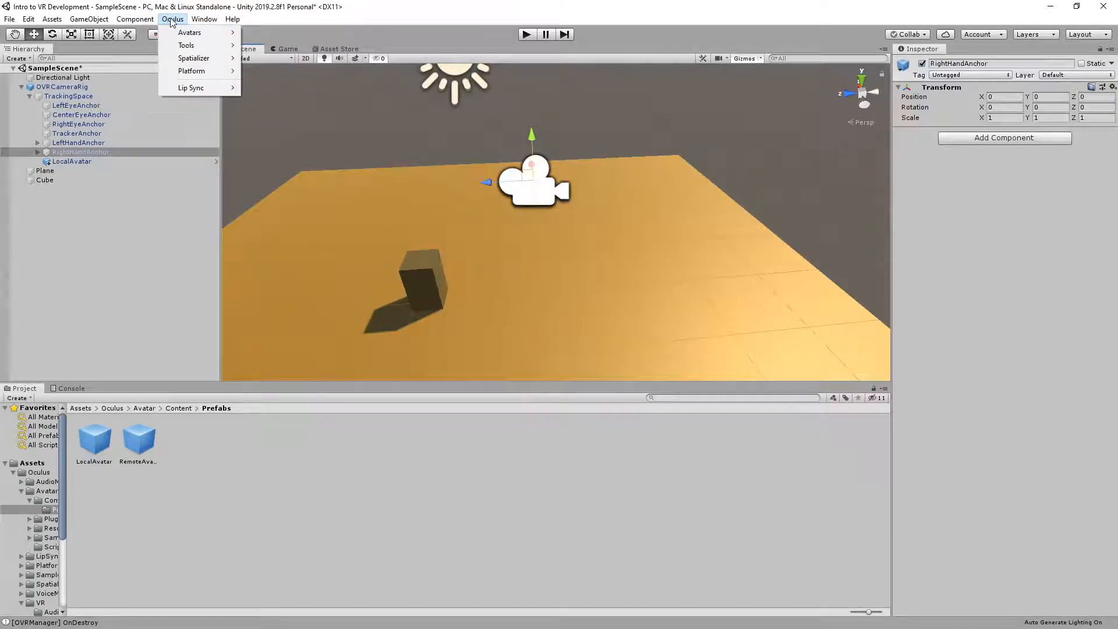
{"action": "mouse_move", "coordinate": [178, 35]}
{"action": "left_click", "coordinate": [257, 33]}
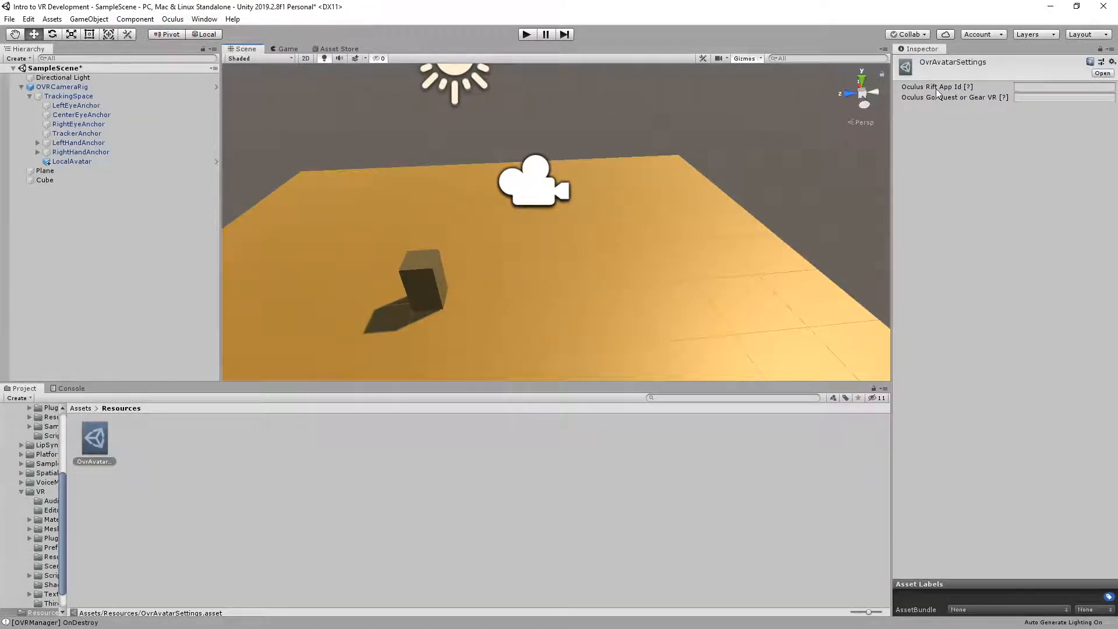
{"action": "left_click", "coordinate": [1036, 85]}
{"action": "type", "text": "0"}
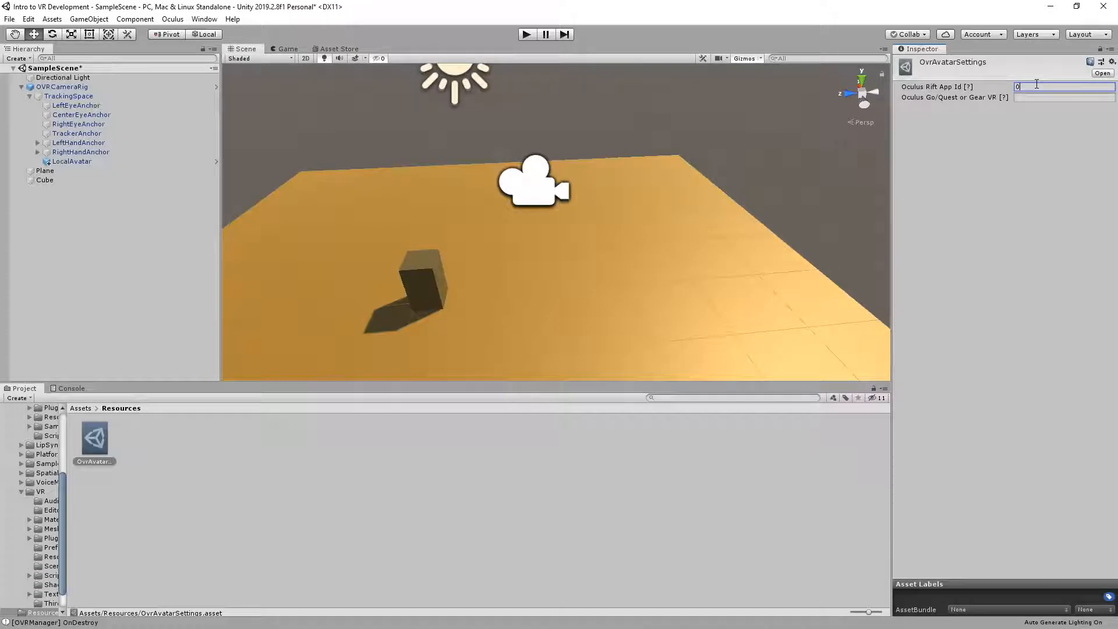
Save the scene and run it to test the avatar
{"action": "right_click_drag", "start_coordinate": [612, 173], "coordinate": [557, 196]}
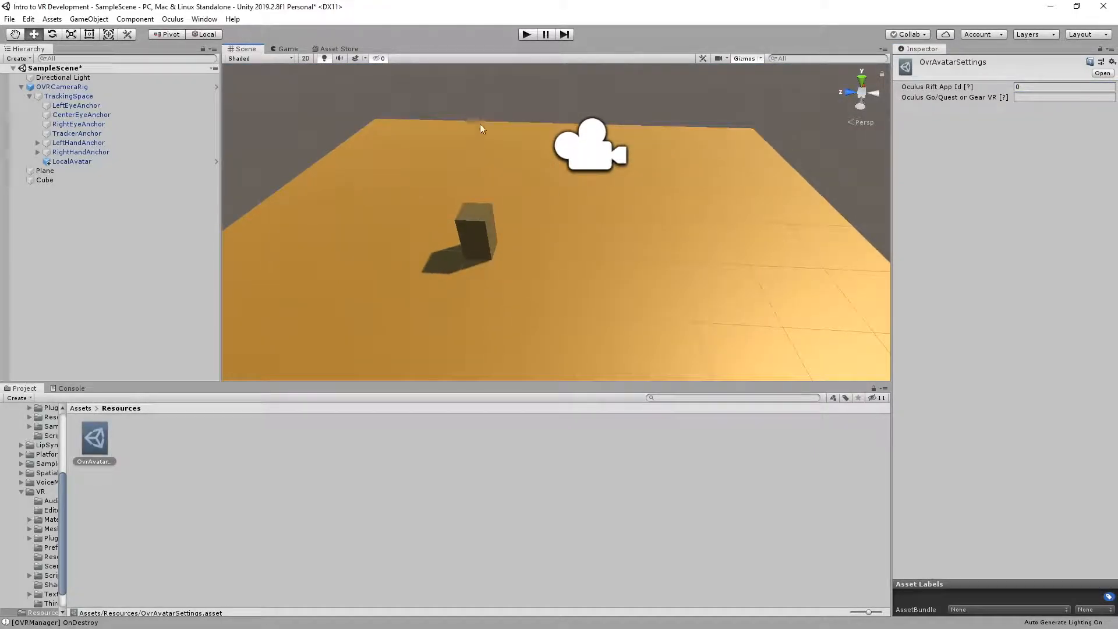
{"action": "right_click_drag", "start_coordinate": [523, 139], "coordinate": [547, 132]}
{"action": "key", "text": "ctrl+s"}
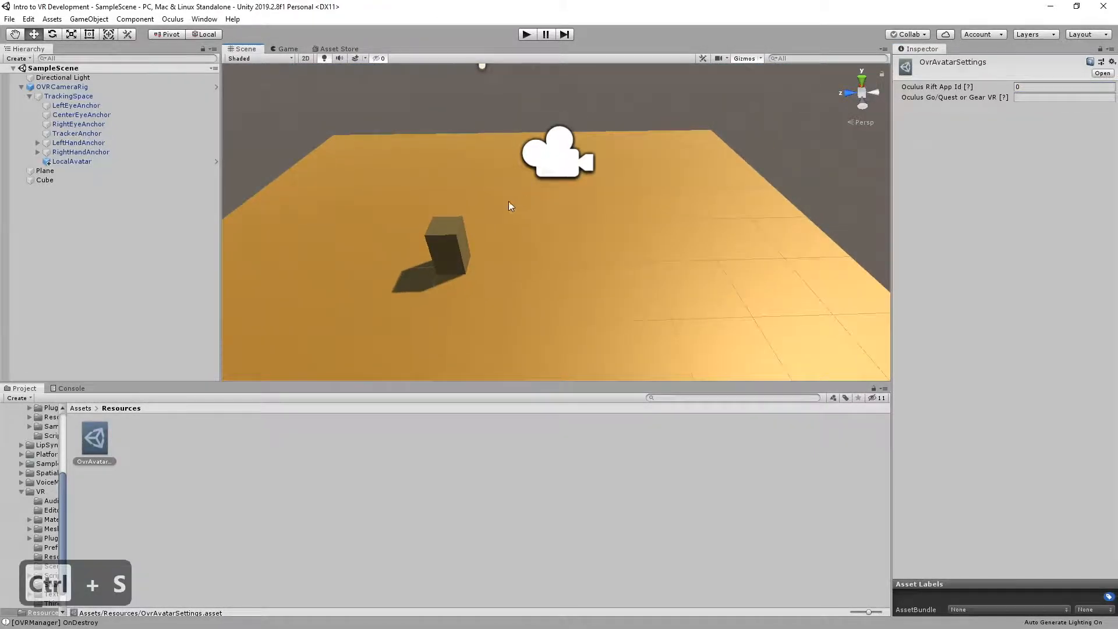
{"action": "right_click_drag", "start_coordinate": [510, 202], "coordinate": [495, 189]}
{"action": "left_click", "coordinate": [526, 35]}
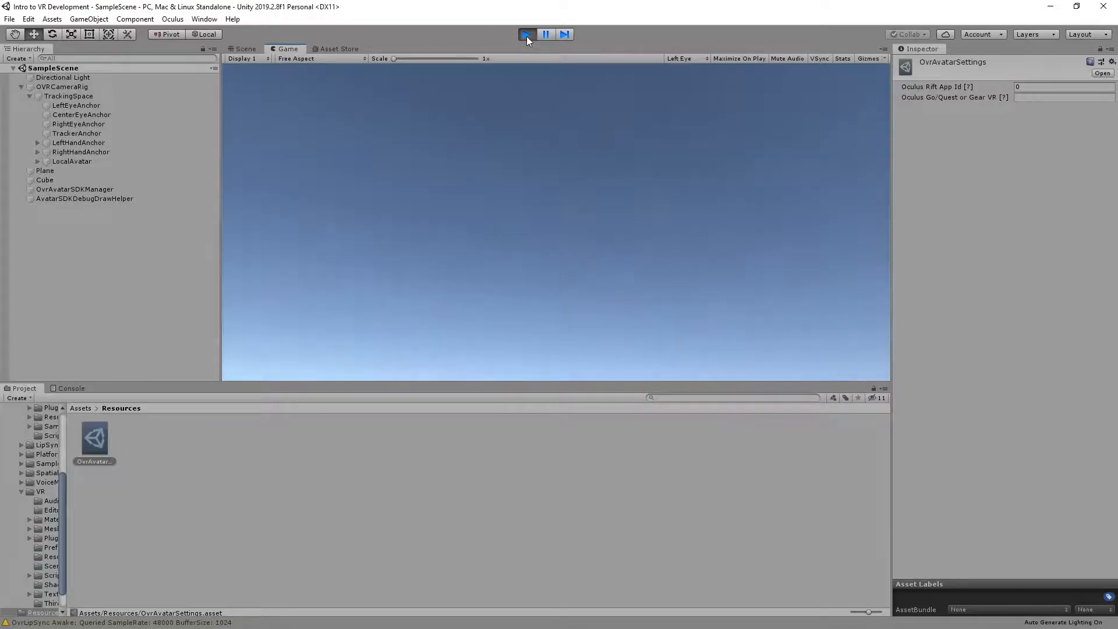
Stop the test run and add a Sphere Collider to both LeftHandAnchor and RightHandAnchor
{"action": "left_click", "coordinate": [526, 36]}
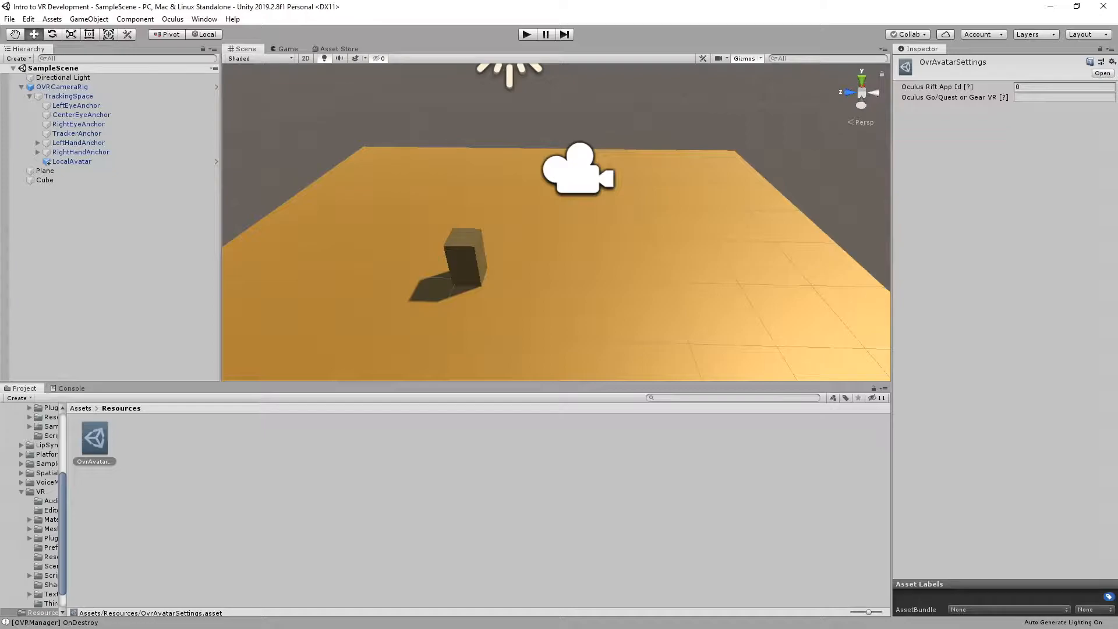
{"action": "left_click", "coordinate": [110, 143]}
{"action": "left_click", "coordinate": [111, 150], "text": "shift"}
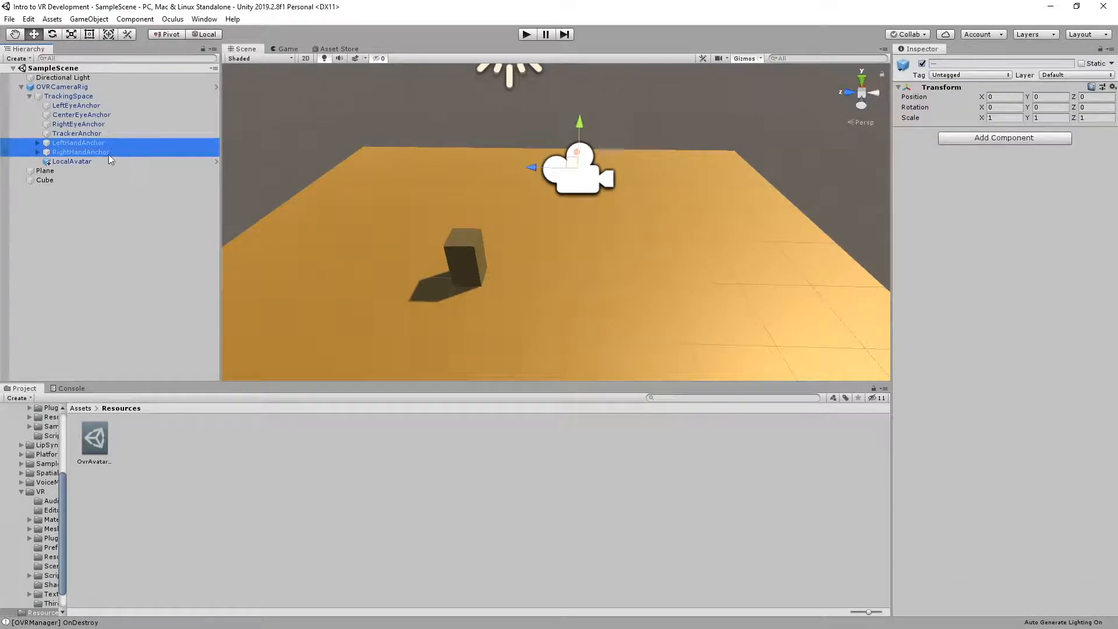
{"action": "left_click", "coordinate": [71, 150], "text": "ctrl"}
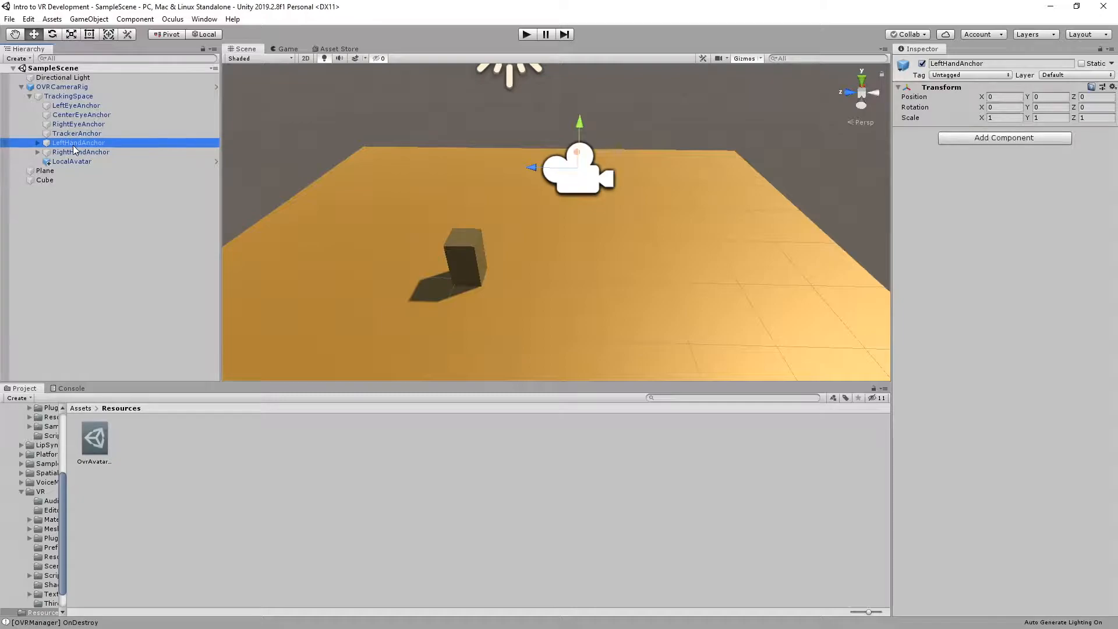
{"action": "left_click", "coordinate": [87, 152], "text": "ctrl"}
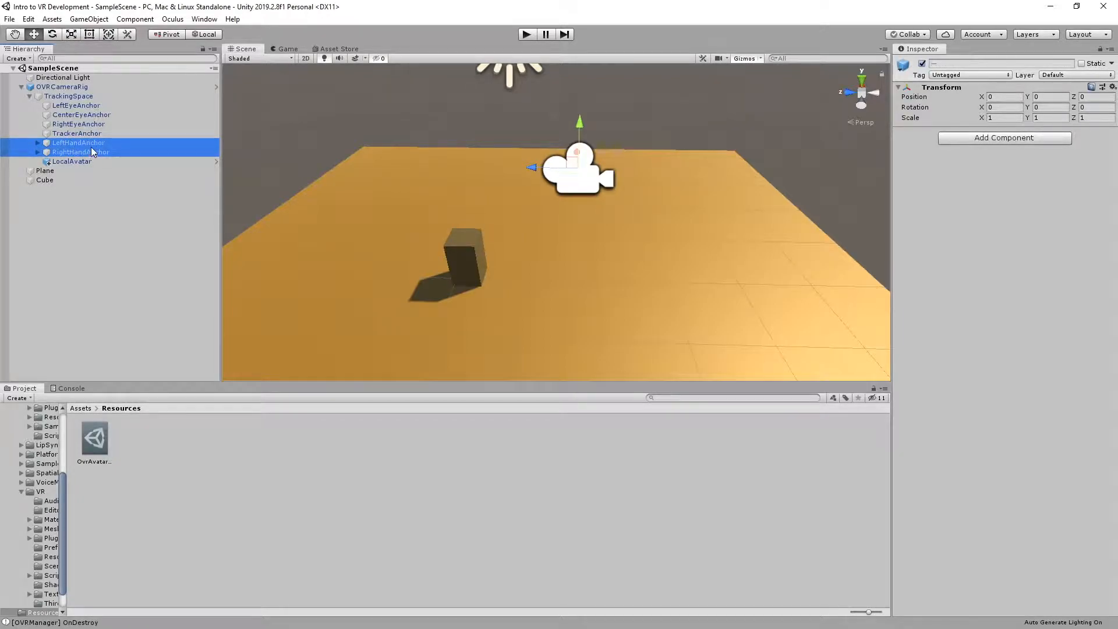
{"action": "left_click", "coordinate": [92, 153]}
{"action": "left_click", "coordinate": [94, 137]}
{"action": "left_click", "coordinate": [94, 143]}
{"action": "left_click", "coordinate": [96, 152], "text": "ctrl"}
{"action": "left_click", "coordinate": [74, 151], "text": "ctrl"}
{"action": "left_click", "coordinate": [74, 152], "text": "ctrl"}
{"action": "left_click", "coordinate": [990, 139]}
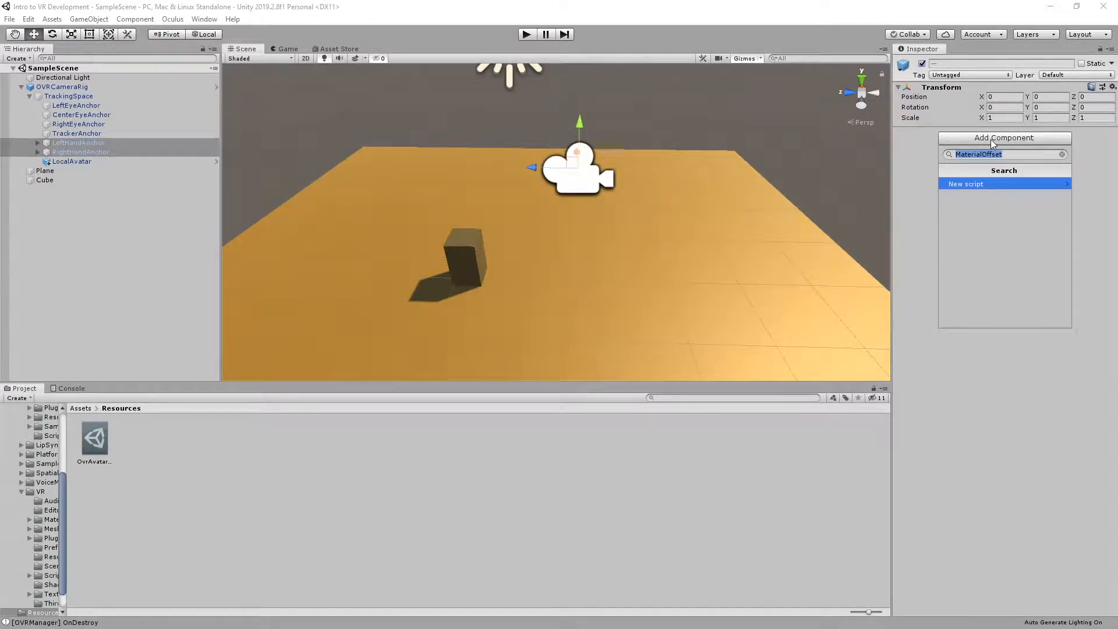
{"action": "type", "text": "sphere col"}
{"action": "key", "text": "Return"}
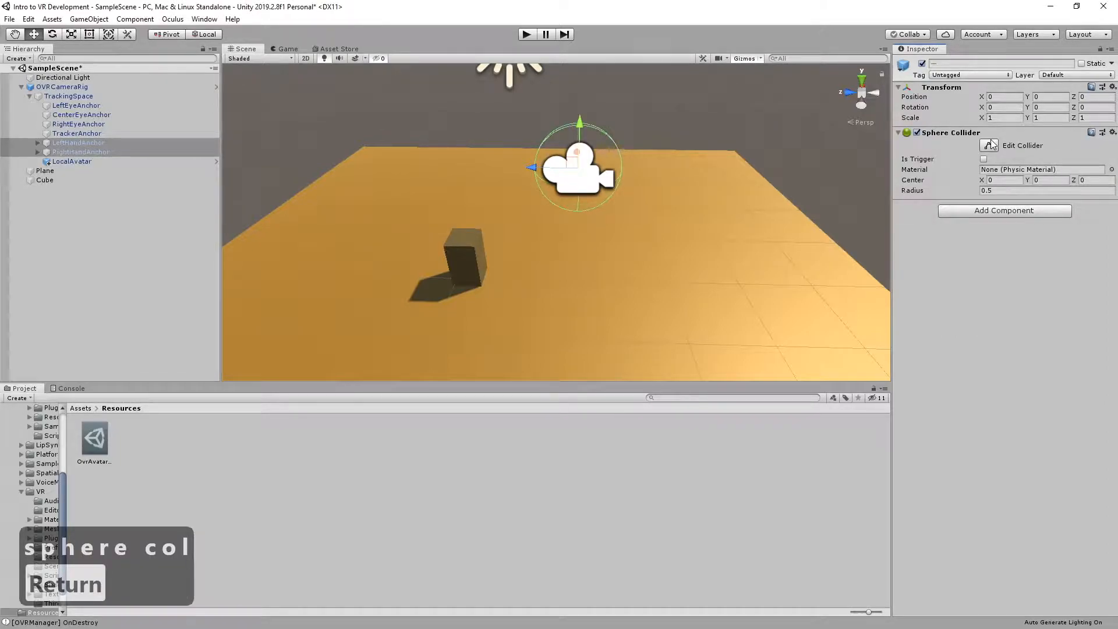
Set the radius of both hand anchors' Sphere Colliders to 0.075 and enable Is Trigger
{"action": "right_click_drag", "start_coordinate": [554, 138], "coordinate": [639, 136]}
{"action": "key", "text": "w"}
{"action": "key", "text": "a"}
{"action": "key", "text": "a"}
{"action": "key", "text": "s"}
{"action": "key", "text": "d"}
{"action": "key", "text": "s"}
{"action": "key", "text": "d"}
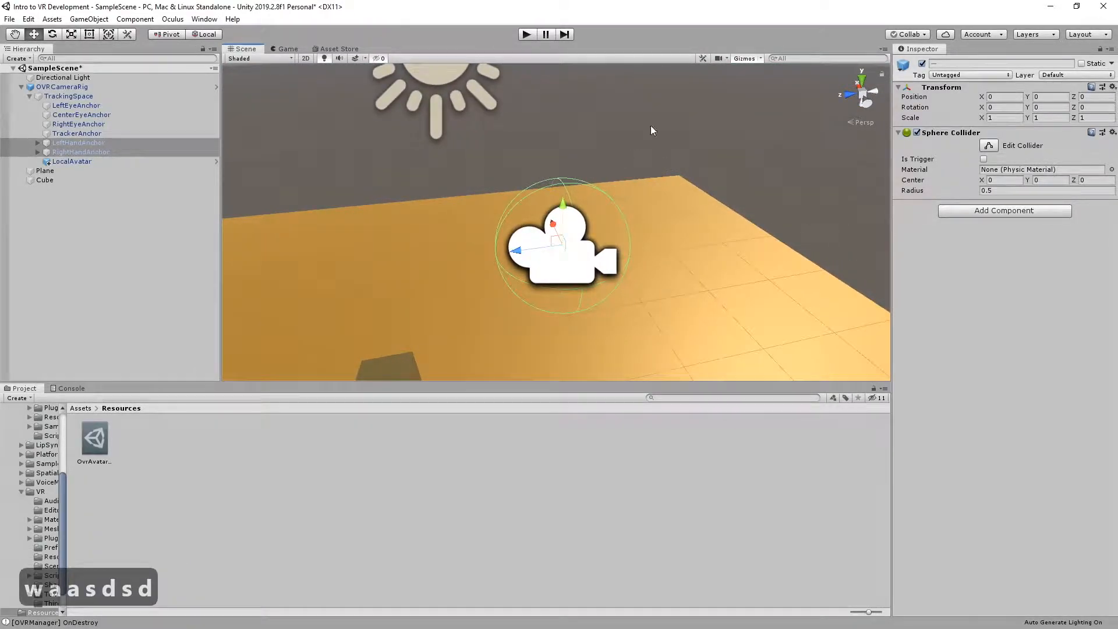
{"action": "left_click", "coordinate": [995, 192]}
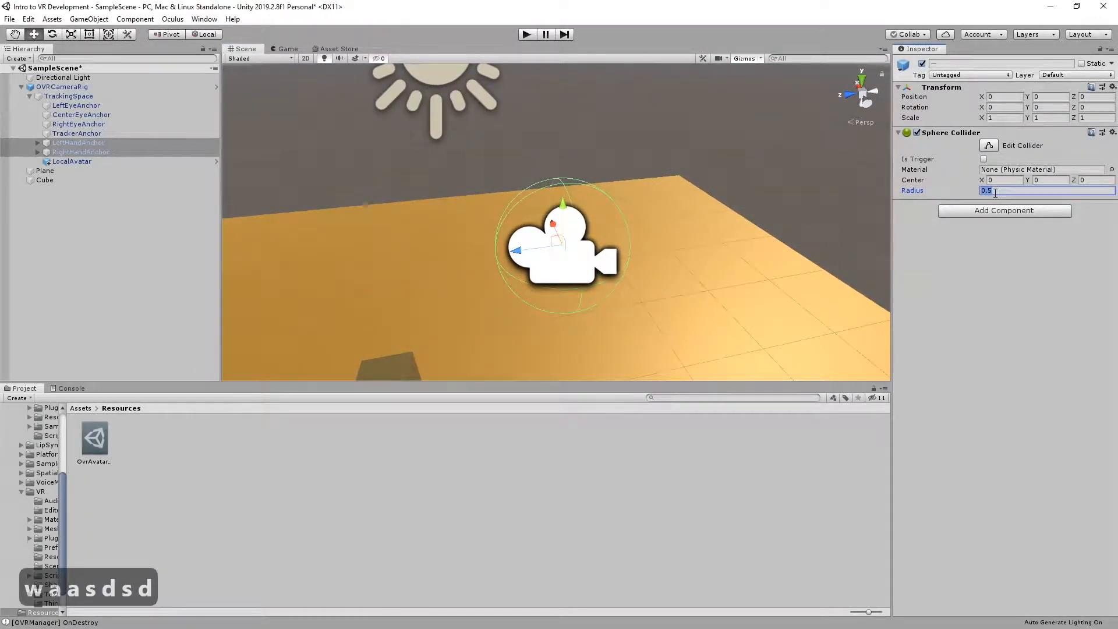
{"action": "type", "text": "0.075"}
{"action": "right_click_drag", "start_coordinate": [555, 219], "coordinate": [706, 180]}
{"action": "key", "text": "w"}
{"action": "key", "text": "s"}
{"action": "key", "text": "a"}
{"action": "key", "text": "s"}
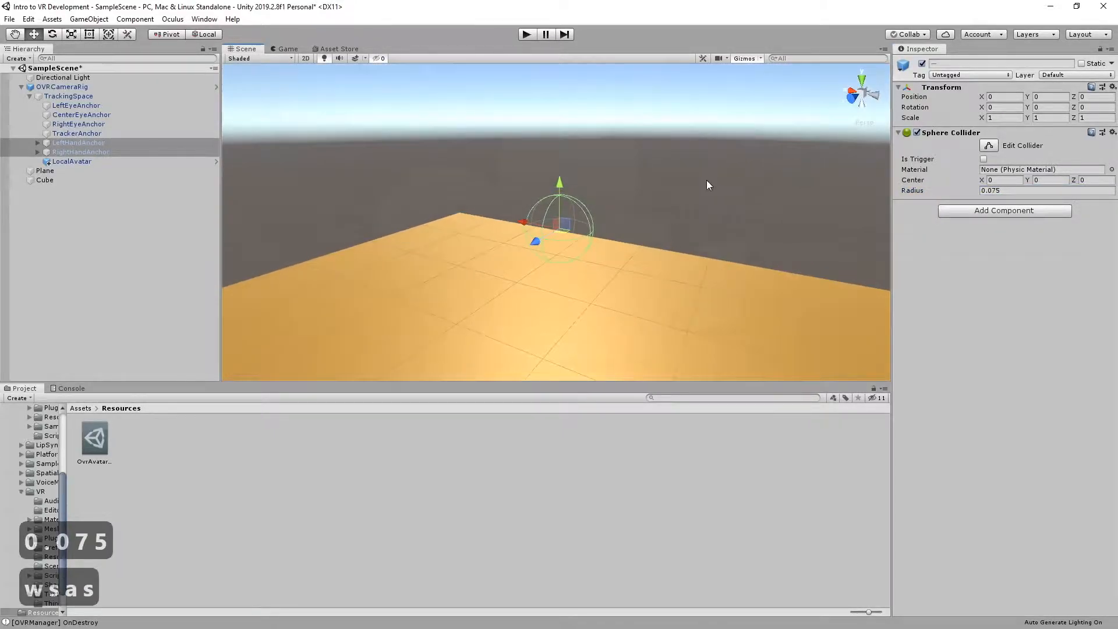
{"action": "left_click", "coordinate": [983, 159]}
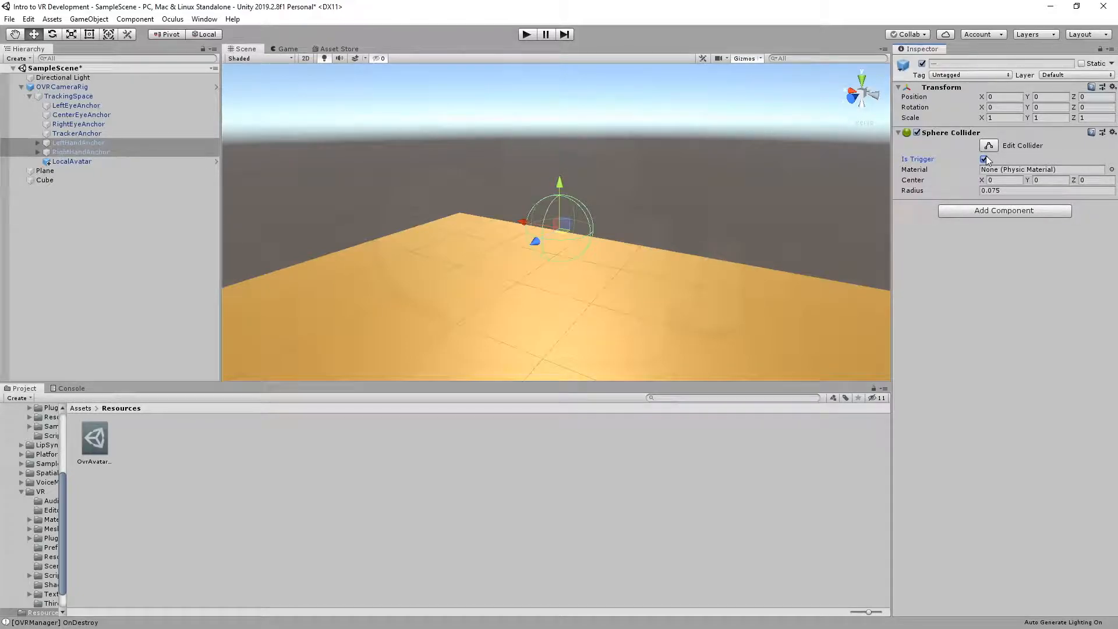
Add a Rigidbody to both hand anchors and turn off Use Gravity
{"action": "left_click", "coordinate": [1030, 212]}
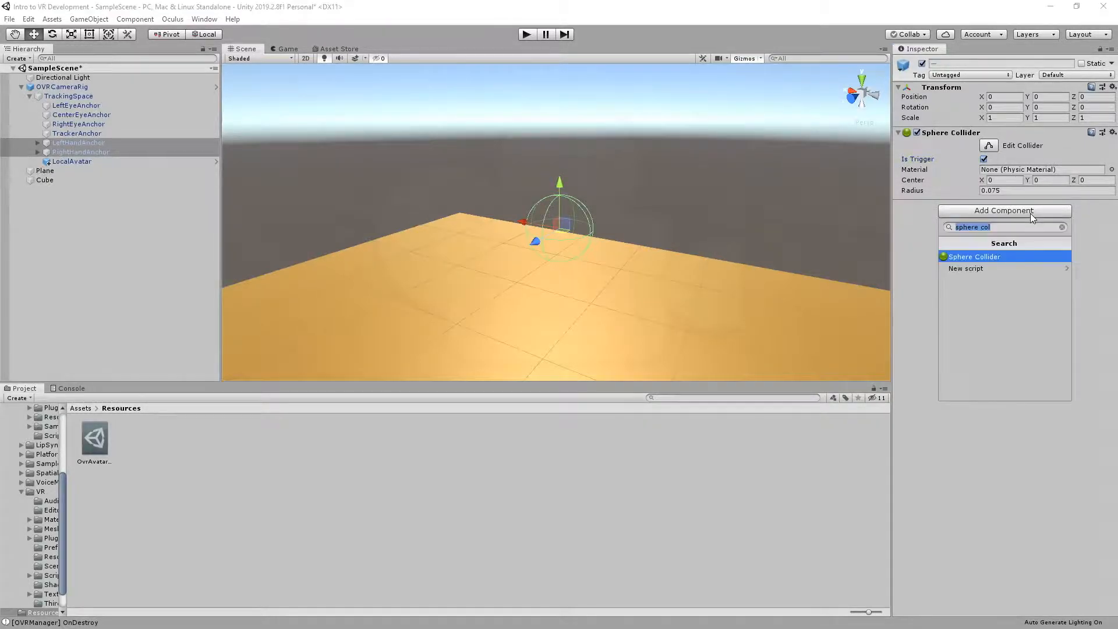
{"action": "type", "text": "rigid"}
{"action": "key", "text": "Return"}
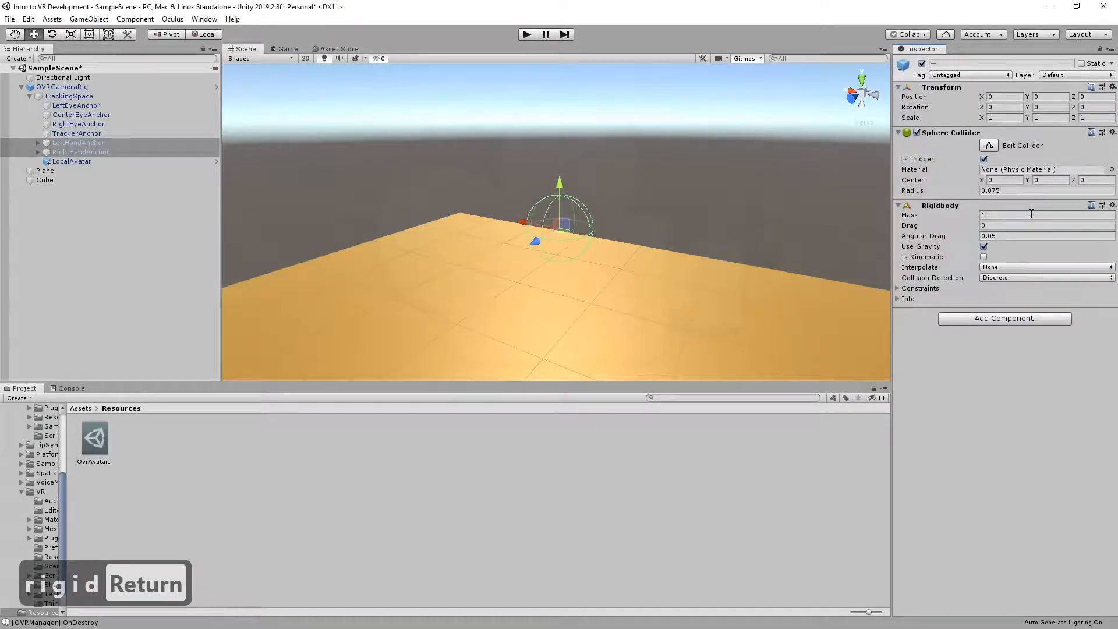
{"action": "left_click", "coordinate": [983, 246]}
{"action": "key", "text": "d"}
{"action": "right_click_drag", "start_coordinate": [637, 251], "coordinate": [582, 238]}
{"action": "key", "text": "w"}
{"action": "key", "text": "s"}
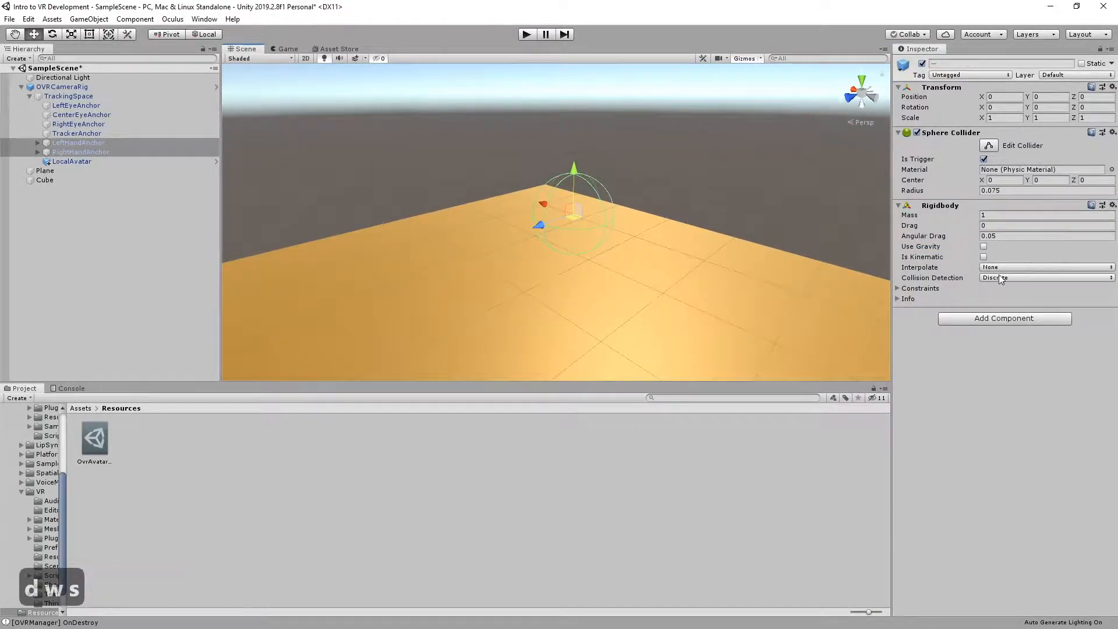
Add the OVR Grabber script to both hand anchors
{"action": "left_click", "coordinate": [992, 319]}
{"action": "type", "text": "OVR "}
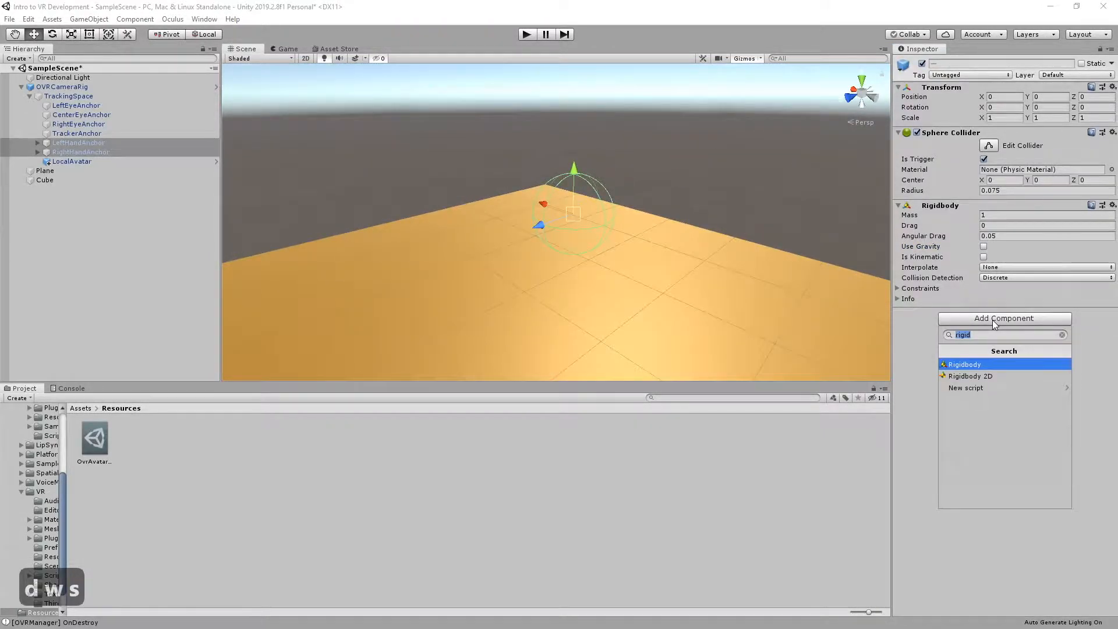
{"action": "type", "text": "GRA"}
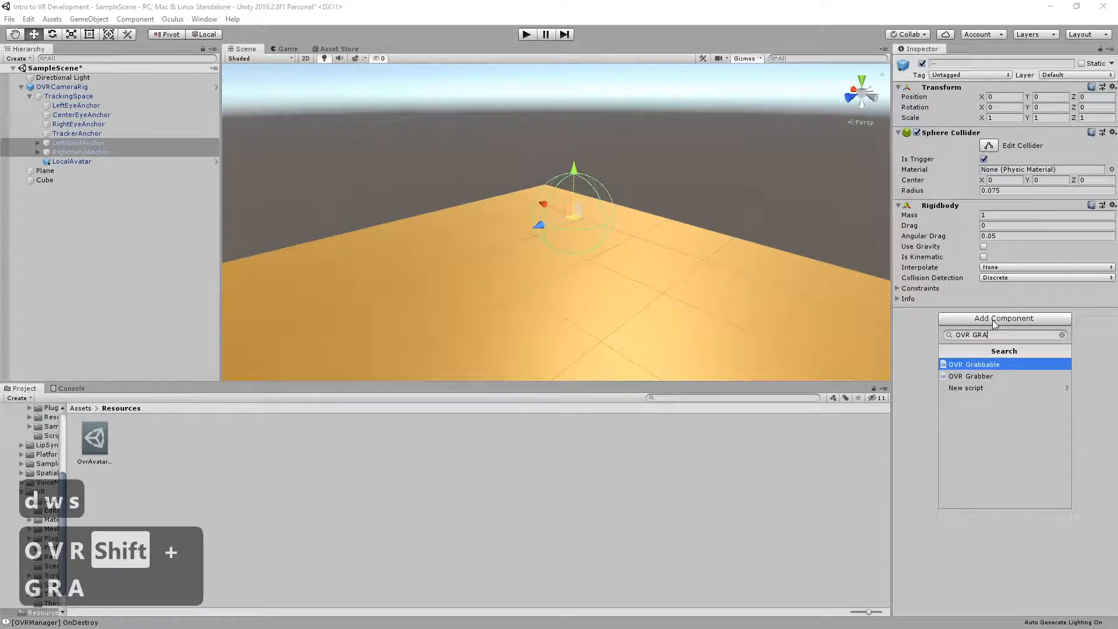
{"action": "key", "text": "Down"}
{"action": "key", "text": "Return"}
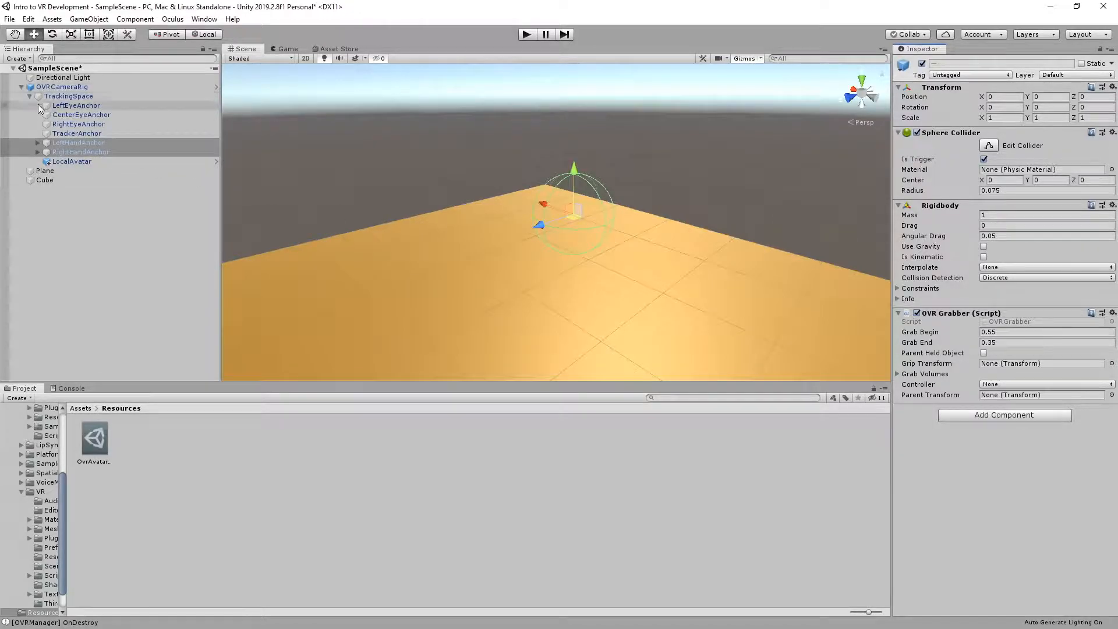
Set the OVR Grabber controller of LeftHandAnchor to L Touch
{"action": "left_click", "coordinate": [75, 142]}
{"action": "left_click", "coordinate": [75, 151]}
{"action": "left_click", "coordinate": [75, 141]}
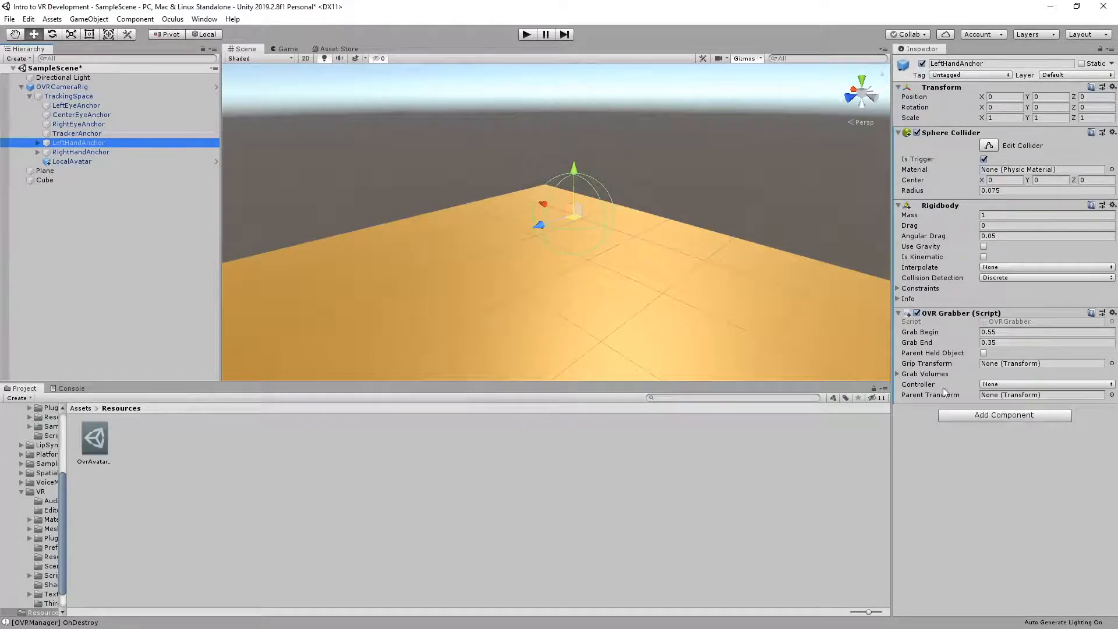
{"action": "left_click", "coordinate": [990, 385]}
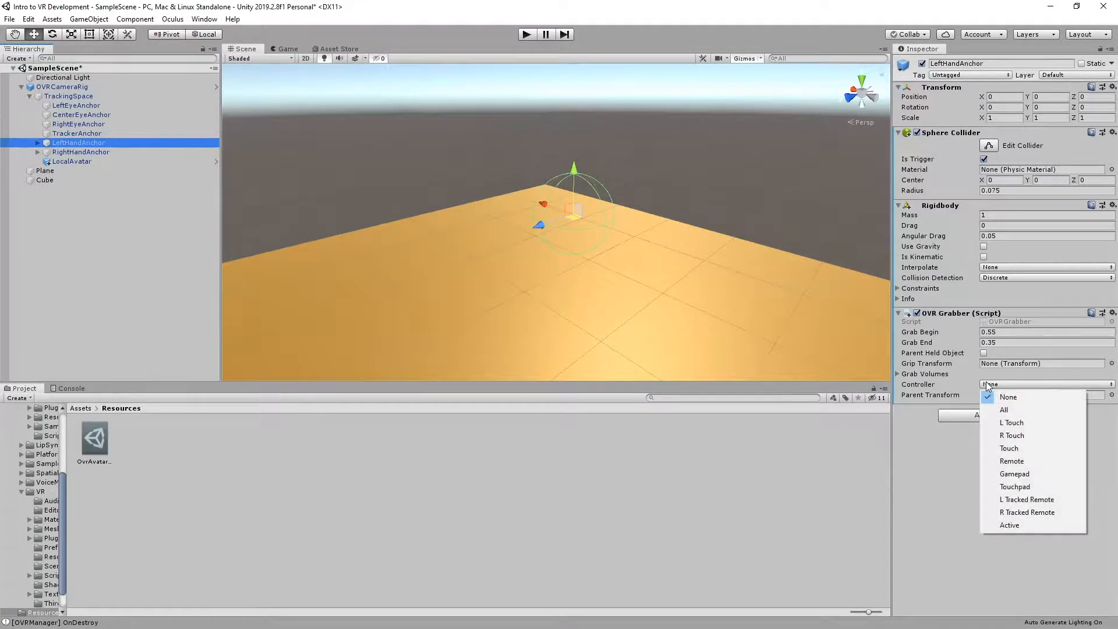
{"action": "left_click", "coordinate": [1016, 422]}
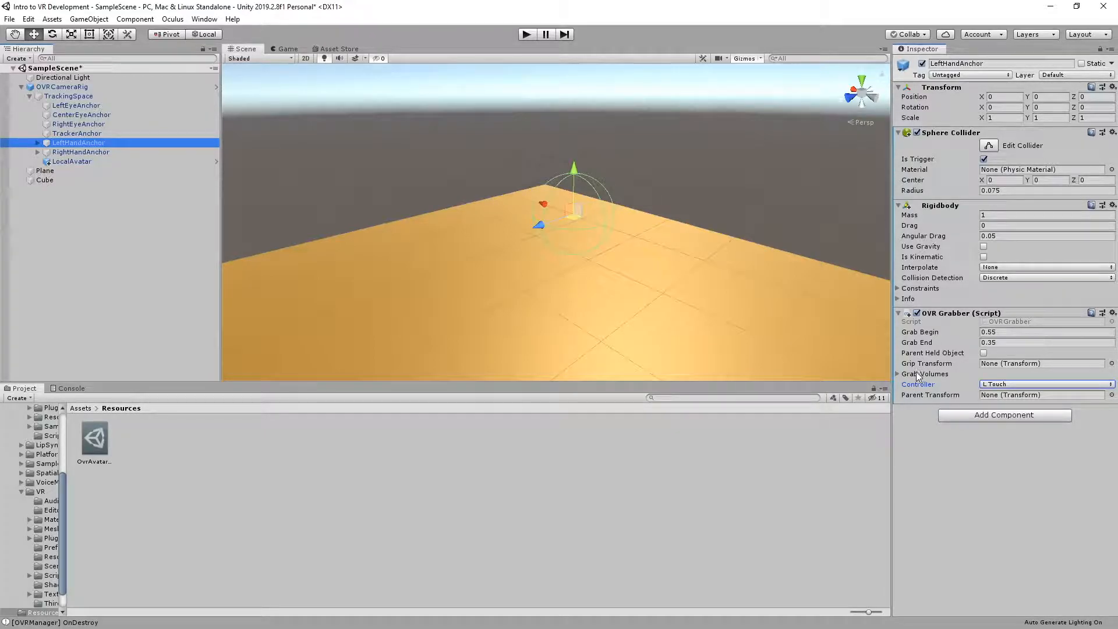
Assign LeftHandAnchor as its own Grip Transform and add one grab volume that uses its Sphere Collider
{"action": "left_click_drag", "start_coordinate": [93, 143], "coordinate": [896, 318]}
{"action": "left_click", "coordinate": [985, 363]}
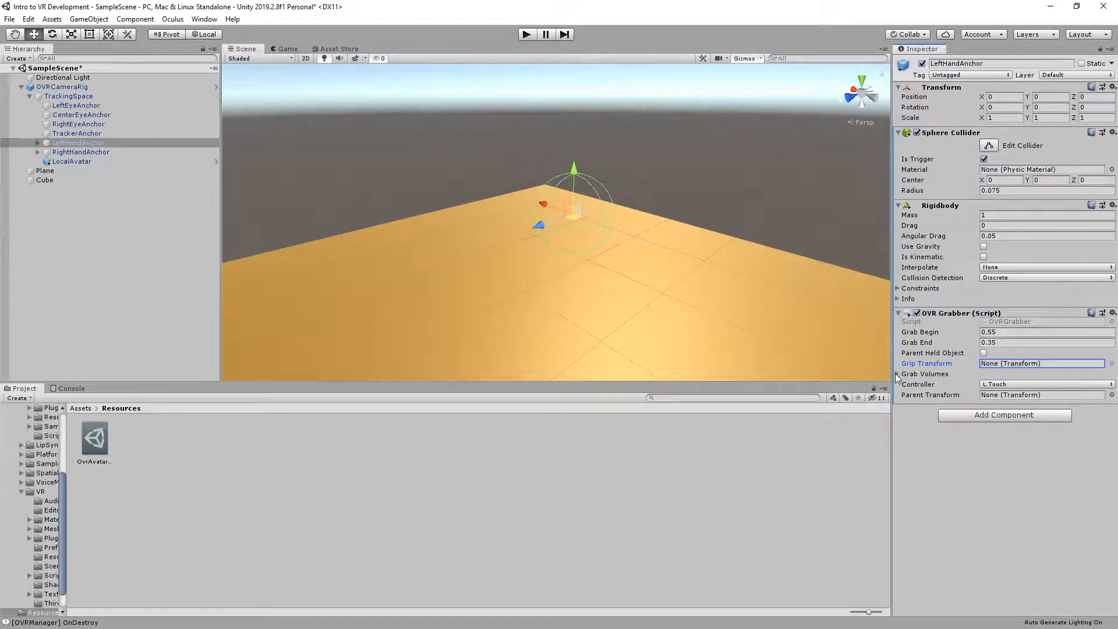
{"action": "left_click", "coordinate": [934, 374]}
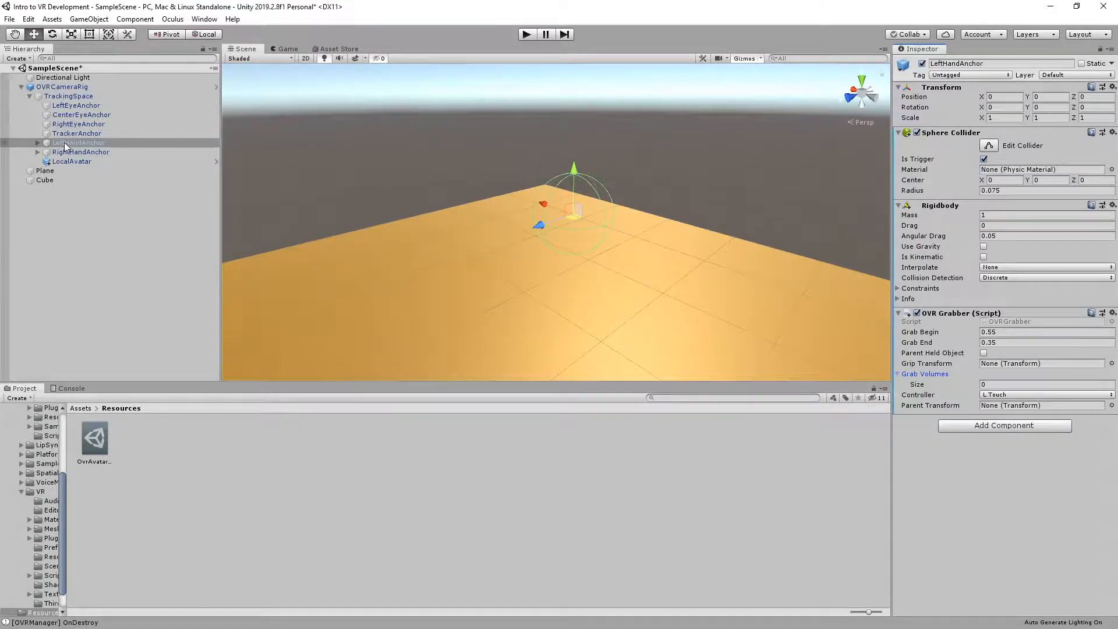
{"action": "left_click_drag", "start_coordinate": [66, 142], "coordinate": [1013, 368]}
{"action": "left_click", "coordinate": [996, 384]}
{"action": "type", "text": "1"}
{"action": "key", "text": "Return"}
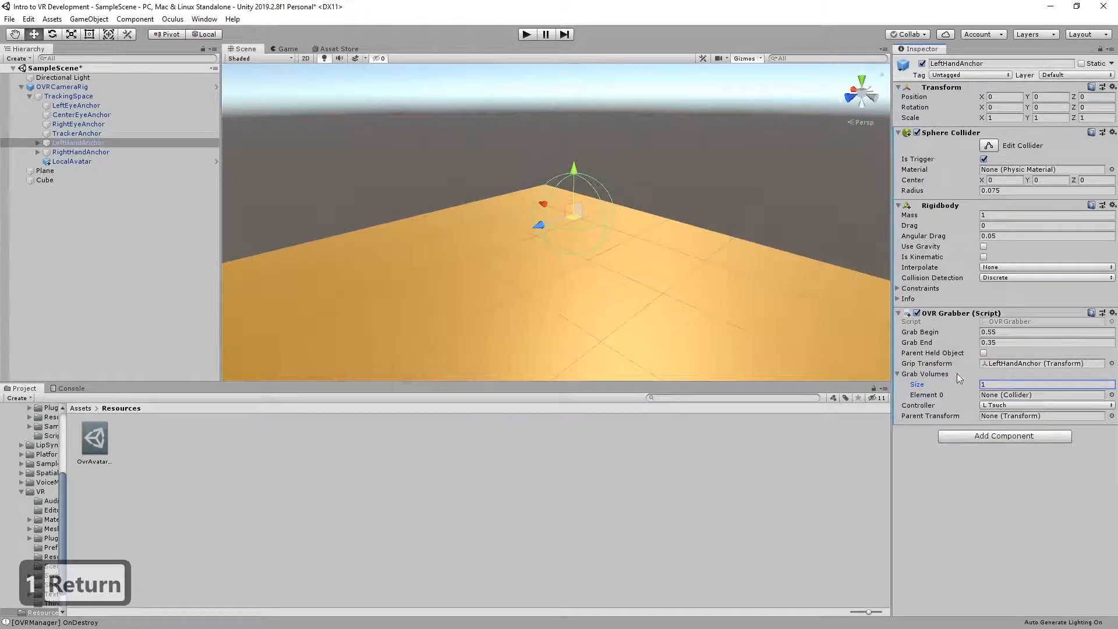
{"action": "left_click_drag", "start_coordinate": [145, 143], "coordinate": [1011, 400]}
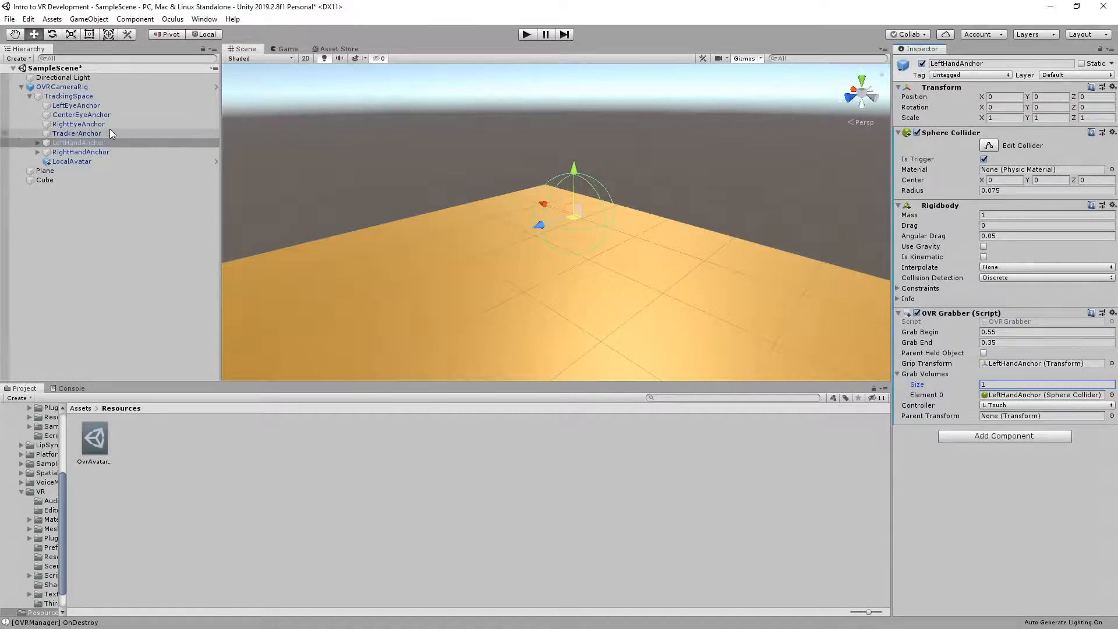
Configure RightHandAnchor's OVR Grabber with itself as Grip Transform, one grab volume using its Sphere Collider, and the R Touch controller
{"action": "left_click", "coordinate": [127, 152]}
{"action": "left_click_drag", "start_coordinate": [117, 153], "coordinate": [1013, 368]}
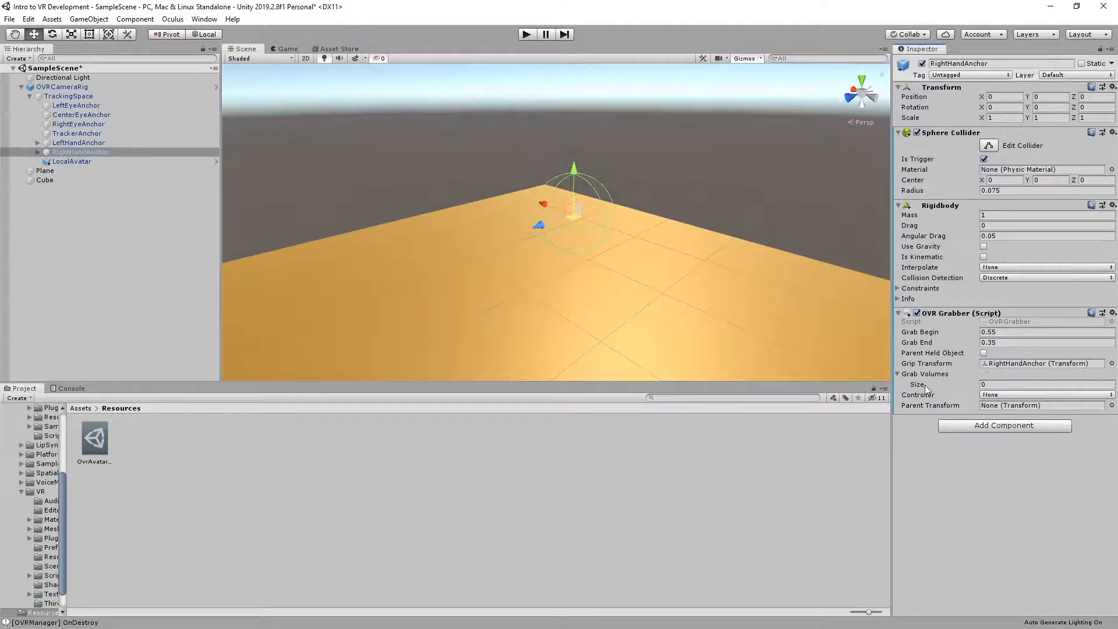
{"action": "left_click", "coordinate": [1016, 384]}
{"action": "type", "text": "1"}
{"action": "key", "text": "Return"}
{"action": "left_click_drag", "start_coordinate": [79, 150], "coordinate": [1033, 401]}
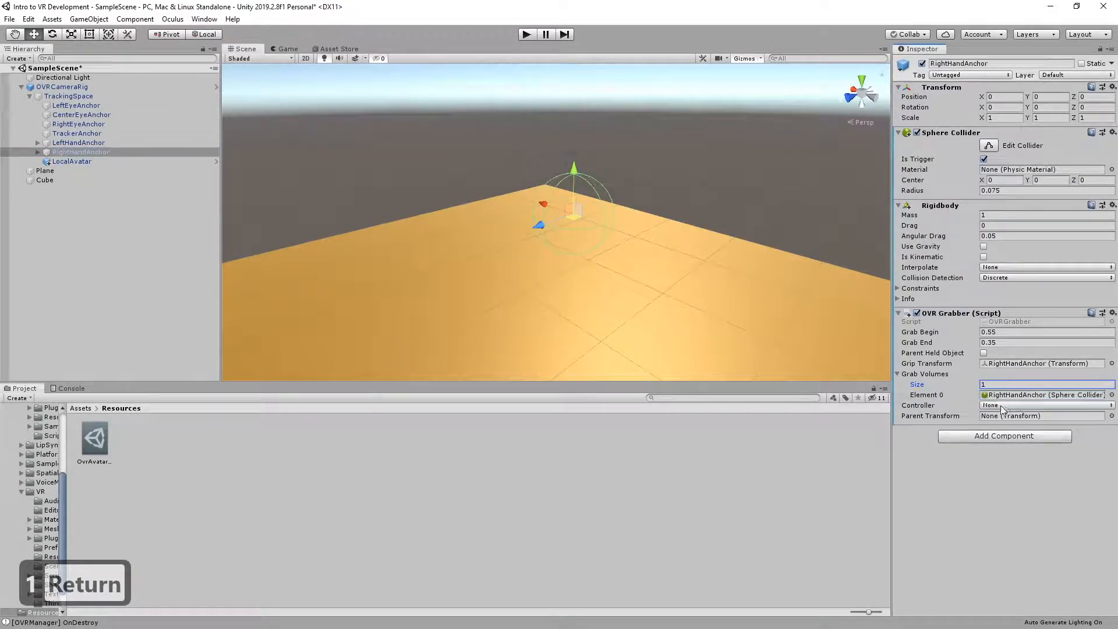
{"action": "left_click", "coordinate": [1034, 405]}
{"action": "left_click", "coordinate": [1002, 455]}
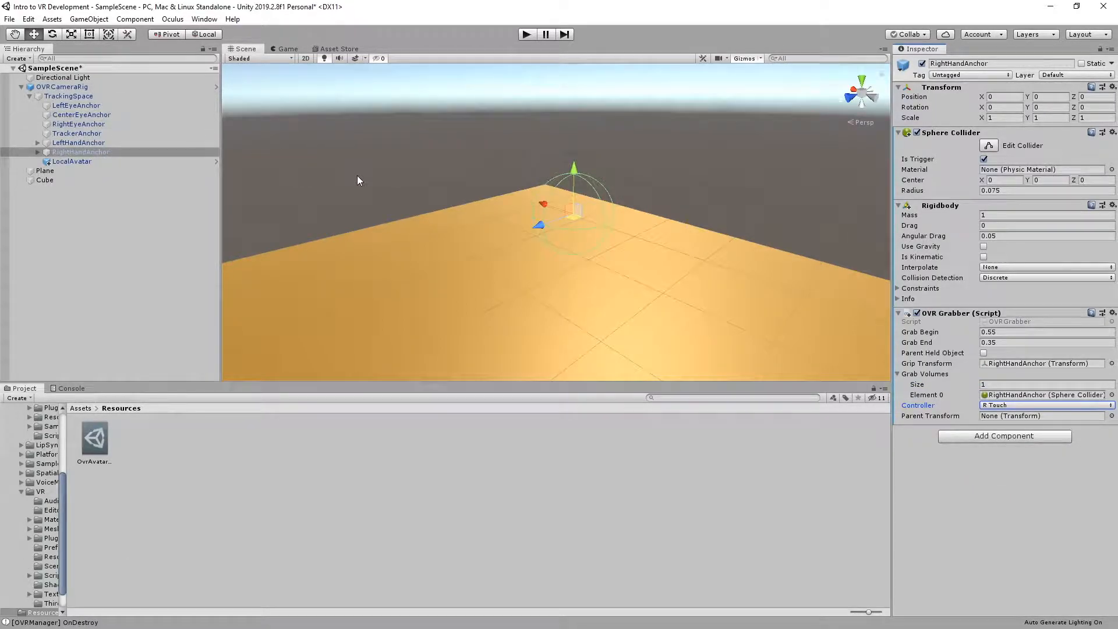
Collapse OVRCameraRig in the hierarchy and create a new 3D sphere at the scene's root level
{"action": "key", "text": "s"}
{"action": "right_click_drag", "start_coordinate": [571, 185], "coordinate": [352, 249]}
{"action": "key", "text": "d"}
{"action": "key", "text": "s"}
{"action": "key", "text": "a"}
{"action": "key", "text": "w"}
{"action": "key", "text": "w"}
{"action": "key", "text": "d"}
{"action": "key", "text": "w"}
{"action": "key", "text": "d"}
{"action": "key", "text": "w"}
{"action": "key", "text": "w"}
{"action": "left_click", "coordinate": [35, 202]}
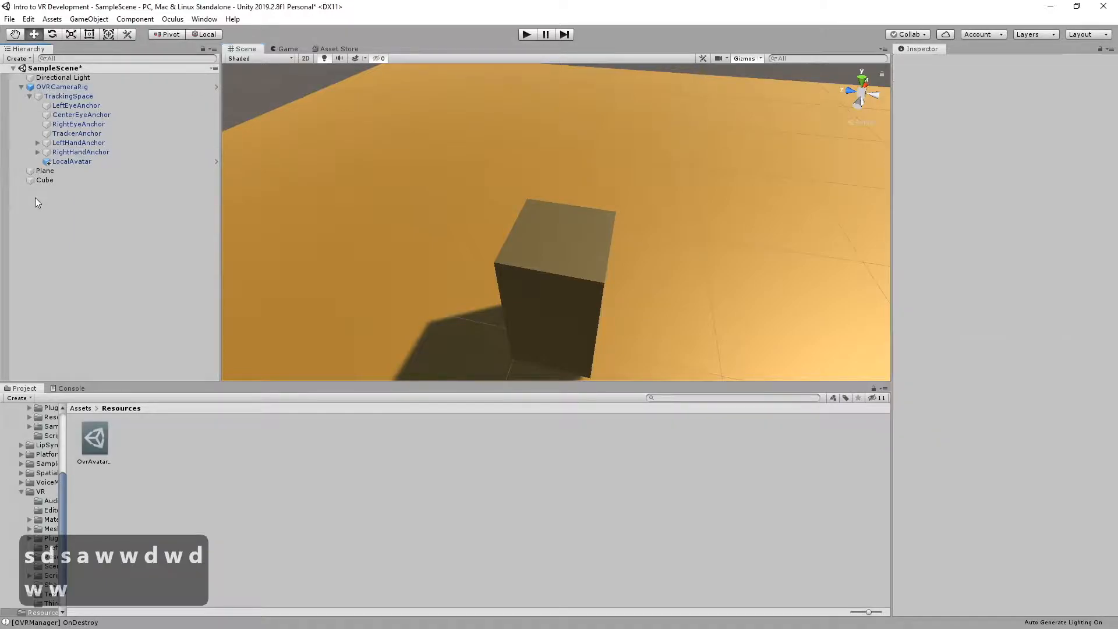
{"action": "left_click", "coordinate": [21, 86]}
{"action": "left_click", "coordinate": [21, 67]}
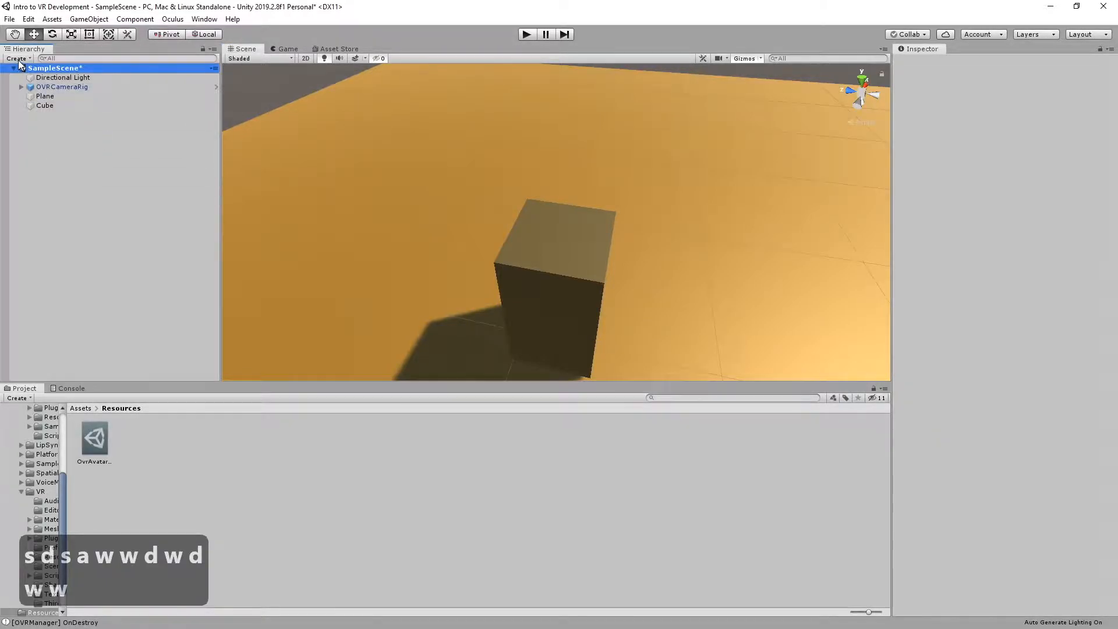
{"action": "left_click", "coordinate": [17, 59]}
{"action": "mouse_move", "coordinate": [37, 104]}
{"action": "left_click", "coordinate": [172, 112]}
Scale the sphere uniformly to about 0.174 and place it on top of the cube at about X 0.001, Y 0.797, Z 0.787
{"action": "right_click_drag", "start_coordinate": [567, 250], "coordinate": [610, 240]}
{"action": "key", "text": "w"}
{"action": "key", "text": "d"}
{"action": "key", "text": "s"}
{"action": "key", "text": "d"}
{"action": "key", "text": "s"}
{"action": "key", "text": "a"}
{"action": "left_click_drag", "start_coordinate": [608, 240], "coordinate": [518, 342]}
{"action": "right_click_drag", "start_coordinate": [547, 293], "coordinate": [593, 313]}
{"action": "key", "text": "s"}
{"action": "key", "text": "a"}
{"action": "left_click_drag", "start_coordinate": [484, 296], "coordinate": [463, 206]}
{"action": "right_click_drag", "start_coordinate": [464, 211], "coordinate": [501, 204]}
{"action": "key", "text": "s"}
{"action": "key", "text": "a"}
{"action": "left_click_drag", "start_coordinate": [513, 202], "coordinate": [616, 306]}
{"action": "right_click_drag", "start_coordinate": [615, 306], "coordinate": [581, 302]}
{"action": "key", "text": "d"}
{"action": "key", "text": "w"}
{"action": "left_click_drag", "start_coordinate": [606, 265], "coordinate": [616, 228]}
{"action": "right_click_drag", "start_coordinate": [616, 228], "coordinate": [748, 256]}
{"action": "key", "text": "d"}
{"action": "key", "text": "w"}
{"action": "key", "text": "a"}
{"action": "key", "text": "a"}
{"action": "key", "text": "a"}
{"action": "key", "text": "d"}
{"action": "key", "text": "a"}
{"action": "key", "text": "r"}
{"action": "key", "text": "e"}
{"action": "key", "text": "r"}
{"action": "left_click_drag", "start_coordinate": [490, 204], "coordinate": [484, 252]}
{"action": "key", "text": "w"}
{"action": "right_click_drag", "start_coordinate": [483, 251], "coordinate": [417, 242]}
{"action": "key", "text": "d"}
{"action": "key", "text": "w"}
{"action": "left_click_drag", "start_coordinate": [536, 196], "coordinate": [513, 228]}
{"action": "key", "text": "w"}
{"action": "right_click_drag", "start_coordinate": [513, 218], "coordinate": [541, 291]}
{"action": "key", "text": "s"}
{"action": "right_click_drag", "start_coordinate": [408, 204], "coordinate": [462, 118]}
{"action": "key", "text": "w"}
{"action": "left_click_drag", "start_coordinate": [550, 127], "coordinate": [551, 116]}
{"action": "right_click_drag", "start_coordinate": [646, 181], "coordinate": [617, 131]}
{"action": "key", "text": "s"}
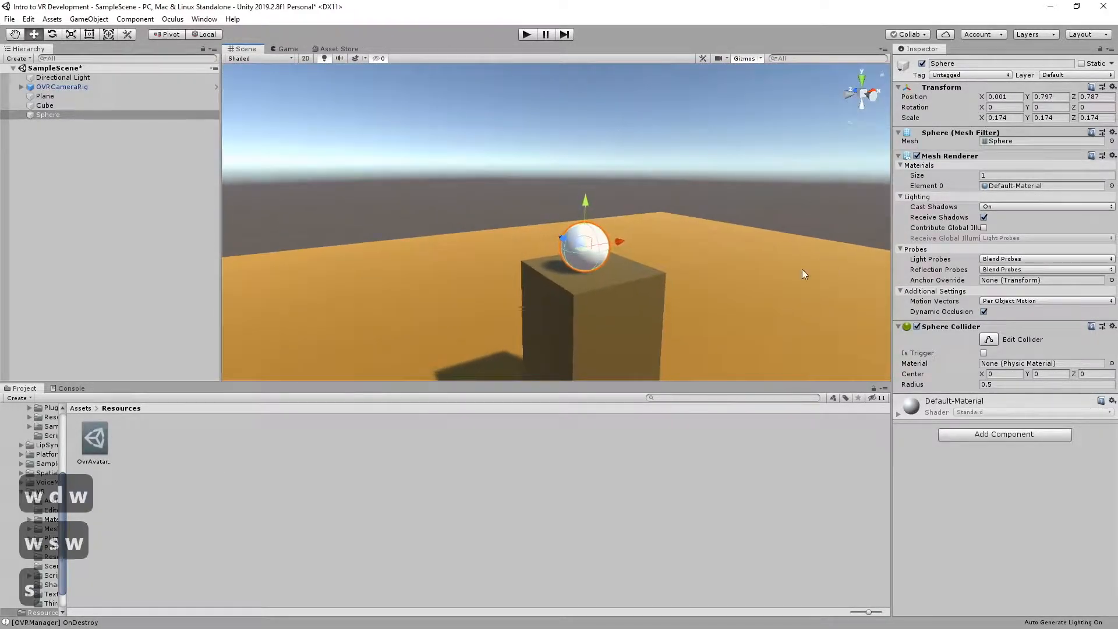
Add a Rigidbody to the sphere and raise it slightly above the cube to about Y 0.817
{"action": "left_click", "coordinate": [960, 437]}
{"action": "type", "text": "rigi"}
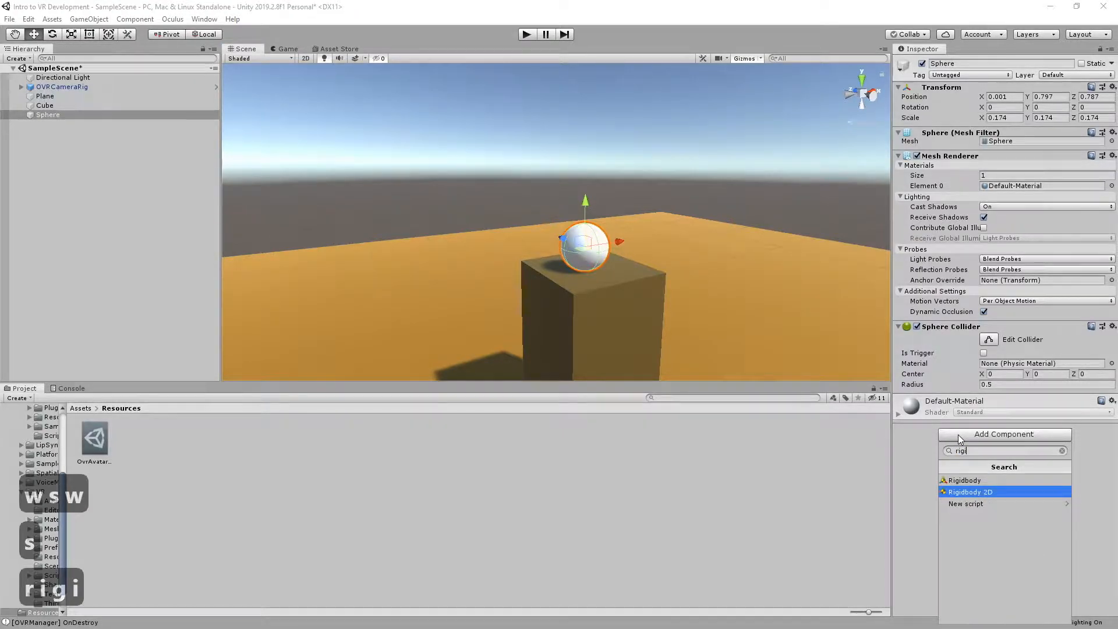
{"action": "key", "text": "Up"}
{"action": "key", "text": "Return"}
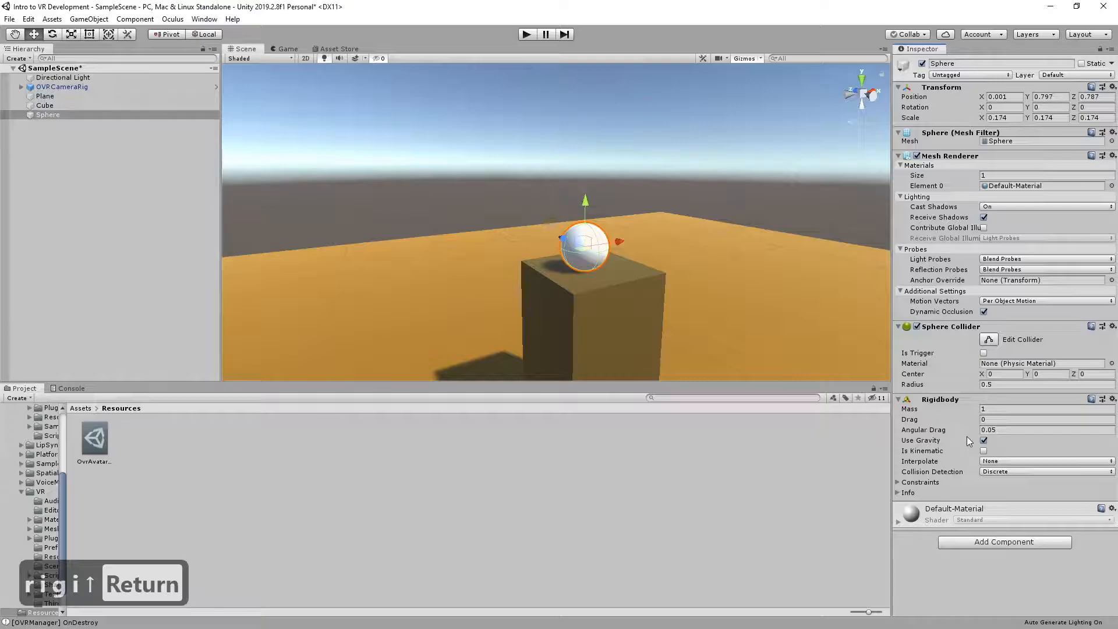
{"action": "left_click_drag", "start_coordinate": [588, 203], "coordinate": [594, 205]}
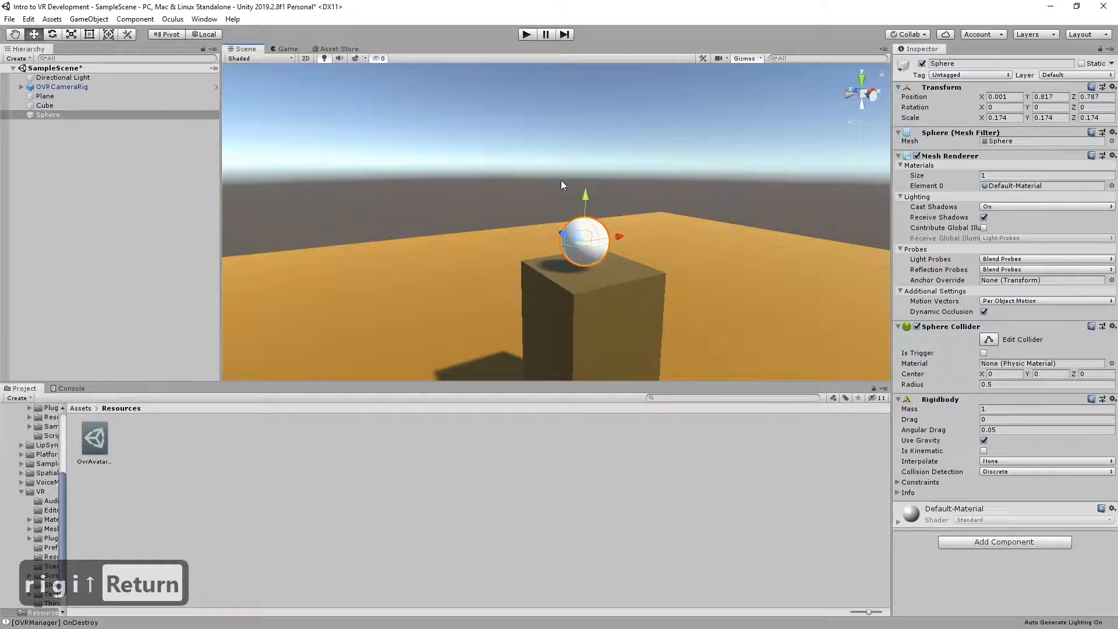
Add the OVR Grabbable script to the sphere
{"action": "left_click", "coordinate": [984, 543]}
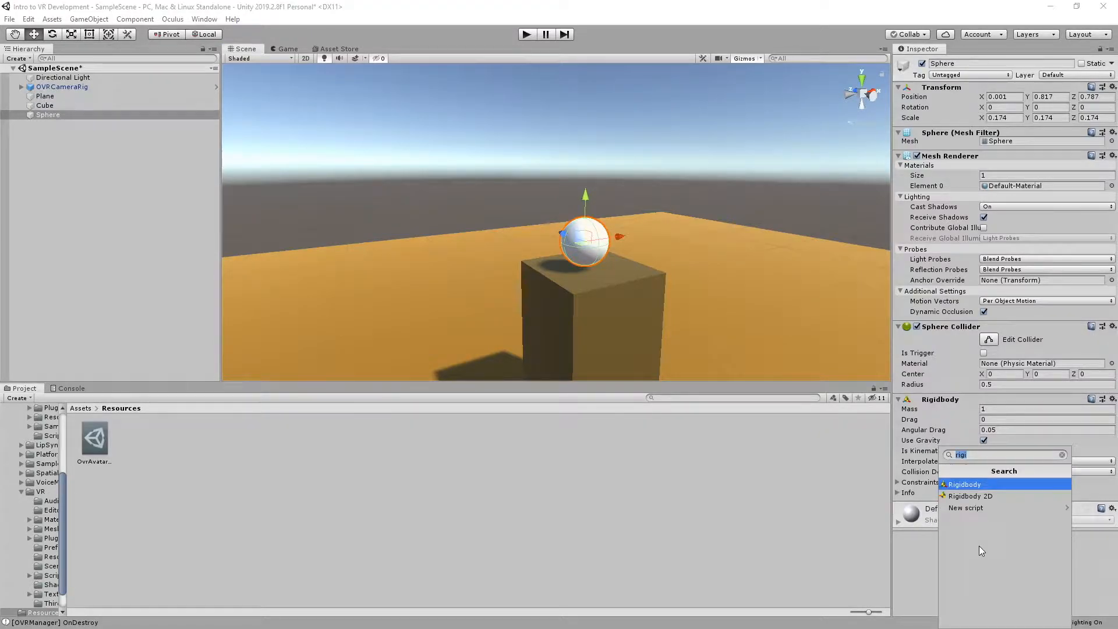
{"action": "type", "text": "p"}
{"action": "key", "text": "BackSpace"}
{"action": "type", "text": "ovrgrabb"}
{"action": "key", "text": "Return"}
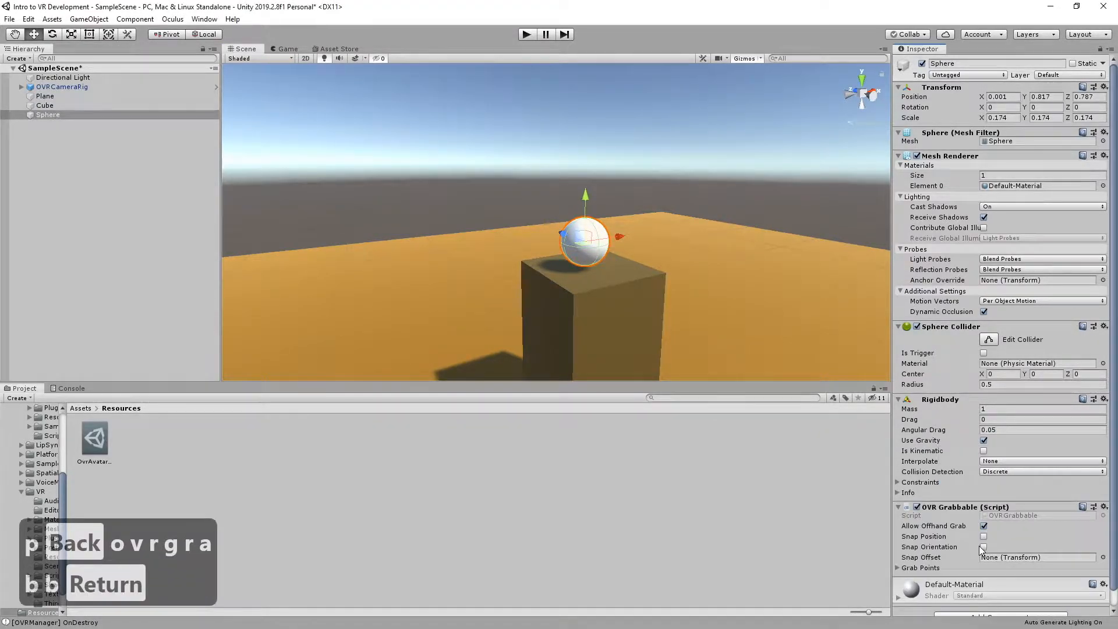
{"action": "key", "text": "d"}
{"action": "key", "text": "w"}
{"action": "right_click_drag", "start_coordinate": [680, 314], "coordinate": [563, 300]}
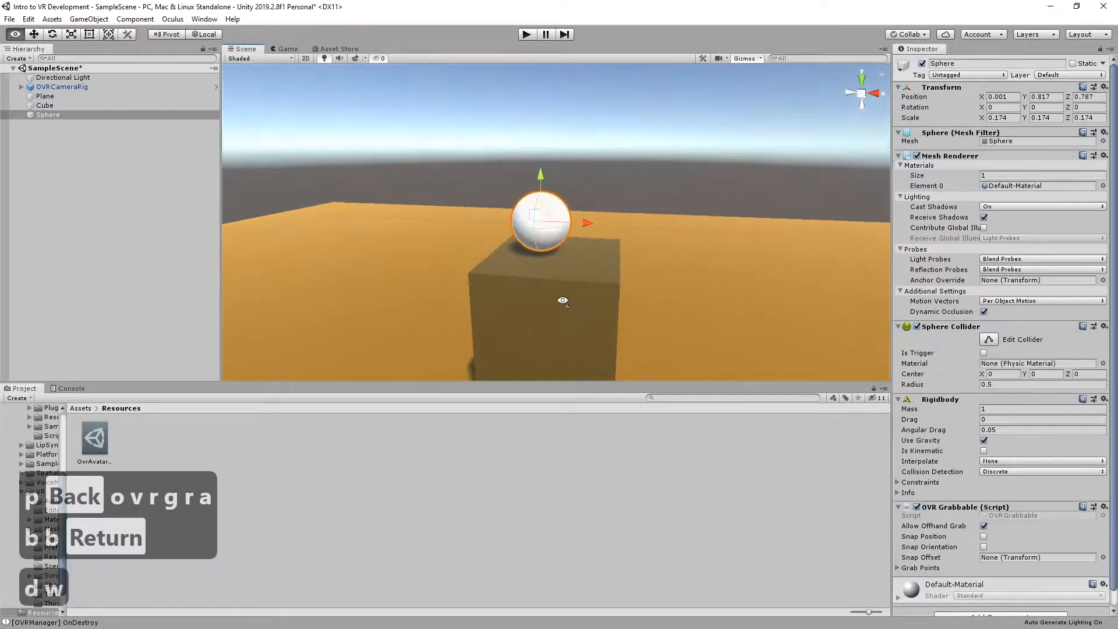
Run the scene in Play mode to test the grabbable sphere in VR, and stop the run
{"action": "key", "text": "w"}
{"action": "key", "text": "a"}
{"action": "right_click_drag", "start_coordinate": [541, 219], "coordinate": [617, 165]}
{"action": "key", "text": "s"}
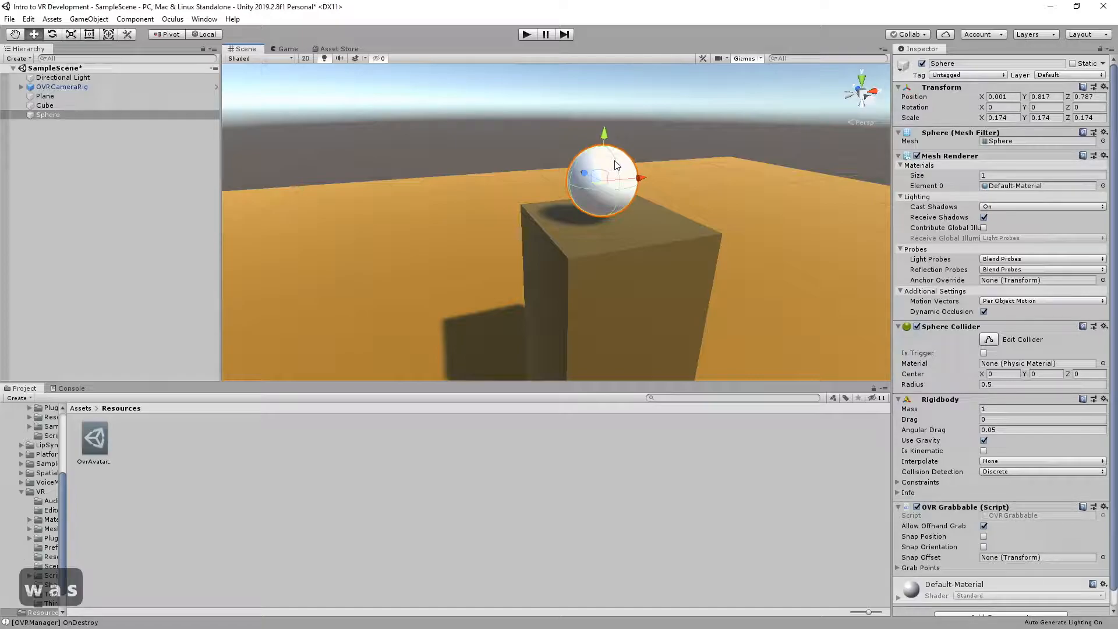
{"action": "left_click", "coordinate": [526, 34]}
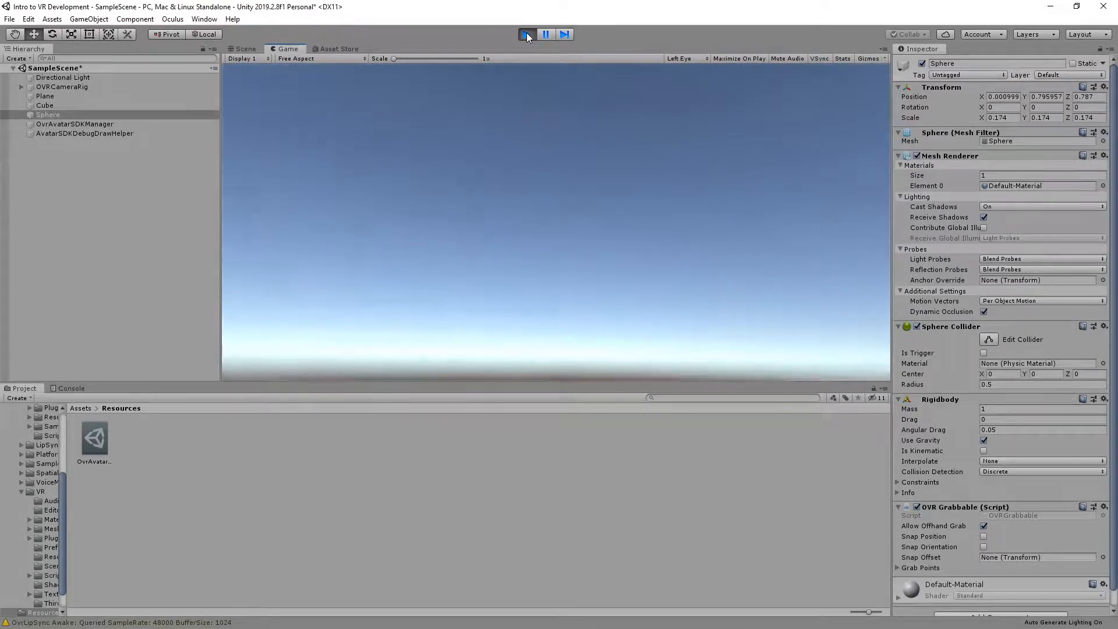
{"action": "left_click", "coordinate": [526, 34]}
Move OVRCameraRig to about X 0.109, Y 1.509, Z -0.049 and test the new position in Play mode
{"action": "right_click_drag", "start_coordinate": [628, 312], "coordinate": [788, 278]}
{"action": "key", "text": "s"}
{"action": "key", "text": "d"}
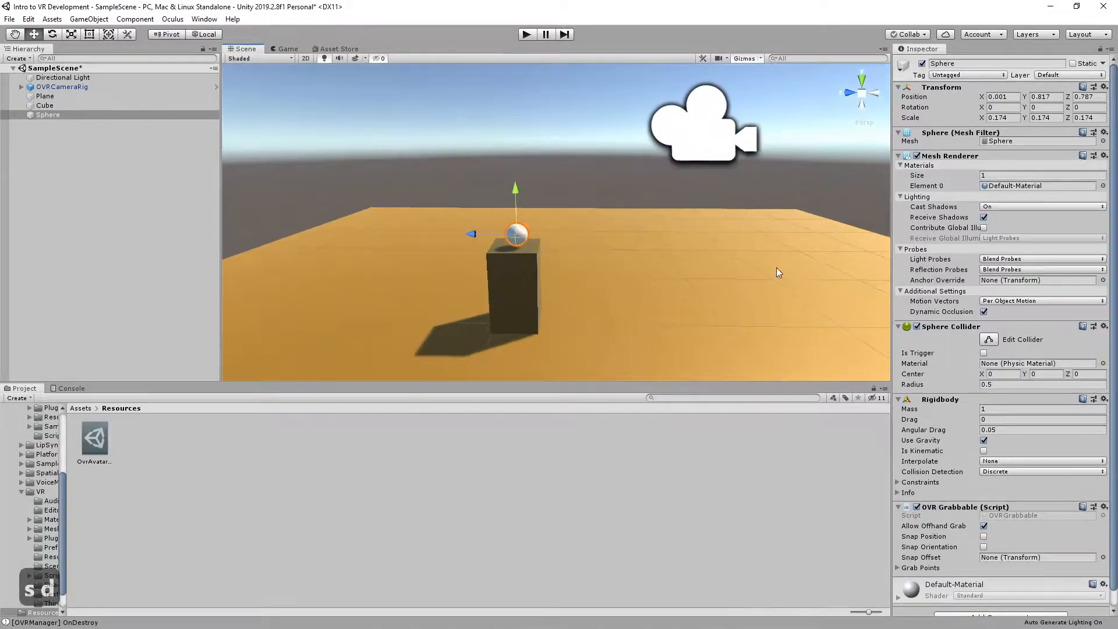
{"action": "left_click", "coordinate": [662, 131]}
{"action": "left_click_drag", "start_coordinate": [634, 126], "coordinate": [569, 122]}
{"action": "left_click_drag", "start_coordinate": [616, 69], "coordinate": [603, 92]}
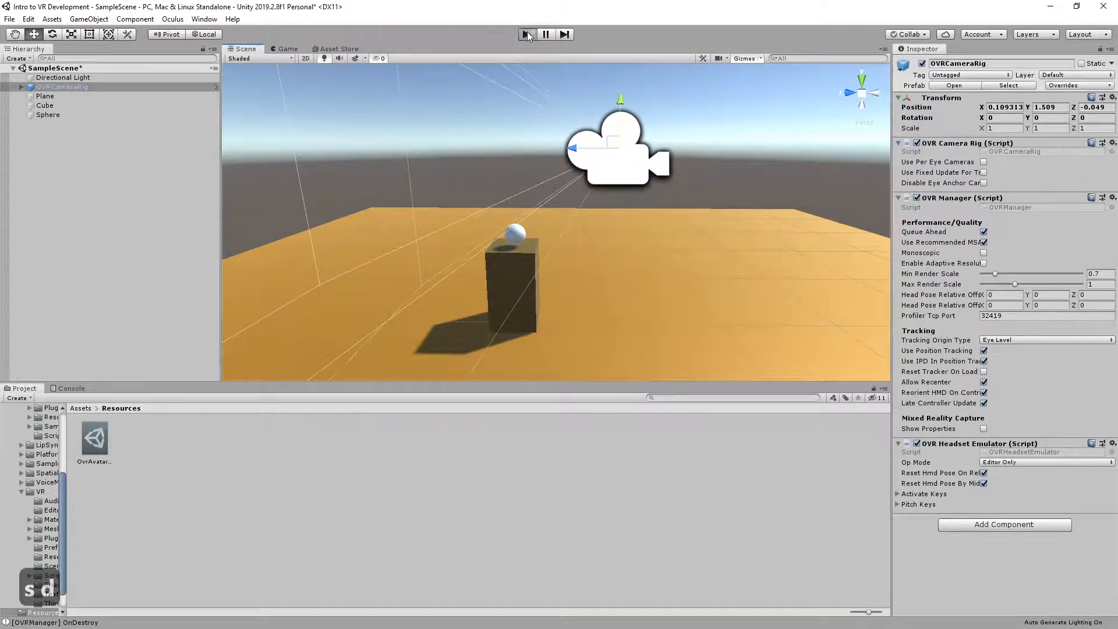
{"action": "left_click", "coordinate": [527, 34]}
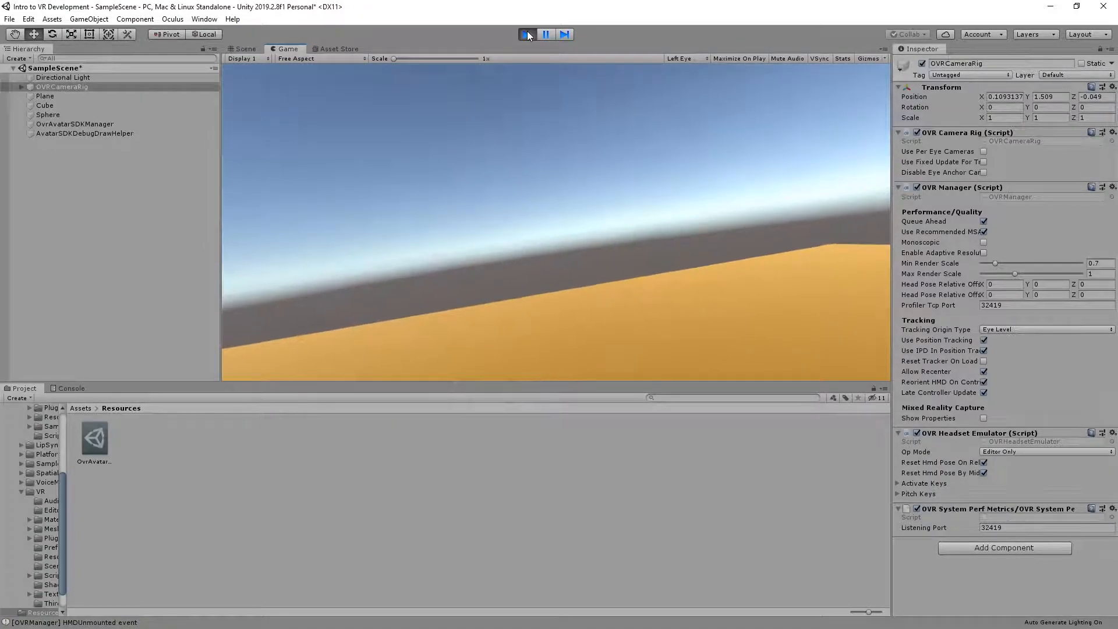
{"action": "left_click", "coordinate": [527, 35]}
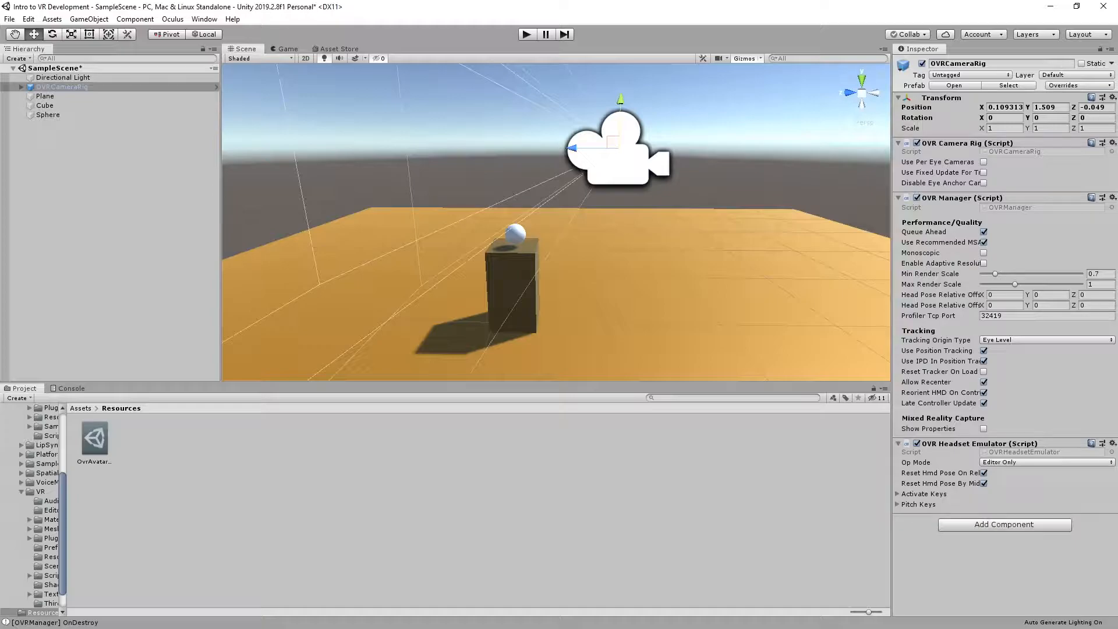
Widen the cube along its X axis so it forms a long table under the sphere
{"action": "key", "text": "d"}
{"action": "mouse_move", "coordinate": [451, 251]}
{"action": "right_mouse_down"}
{"action": "mouse_move", "coordinate": [332, 249]}
{"action": "mouse_move", "coordinate": [342, 270]}
{"action": "mouse_move", "coordinate": [449, 258]}
{"action": "right_mouse_up"}
{"action": "key", "text": "w"}
{"action": "key", "text": "d"}
{"action": "key", "text": "s"}
{"action": "key", "text": "d"}
{"action": "key", "text": "d"}
{"action": "key", "text": "w"}
{"action": "left_click", "coordinate": [553, 235]}
{"action": "key", "text": "r"}
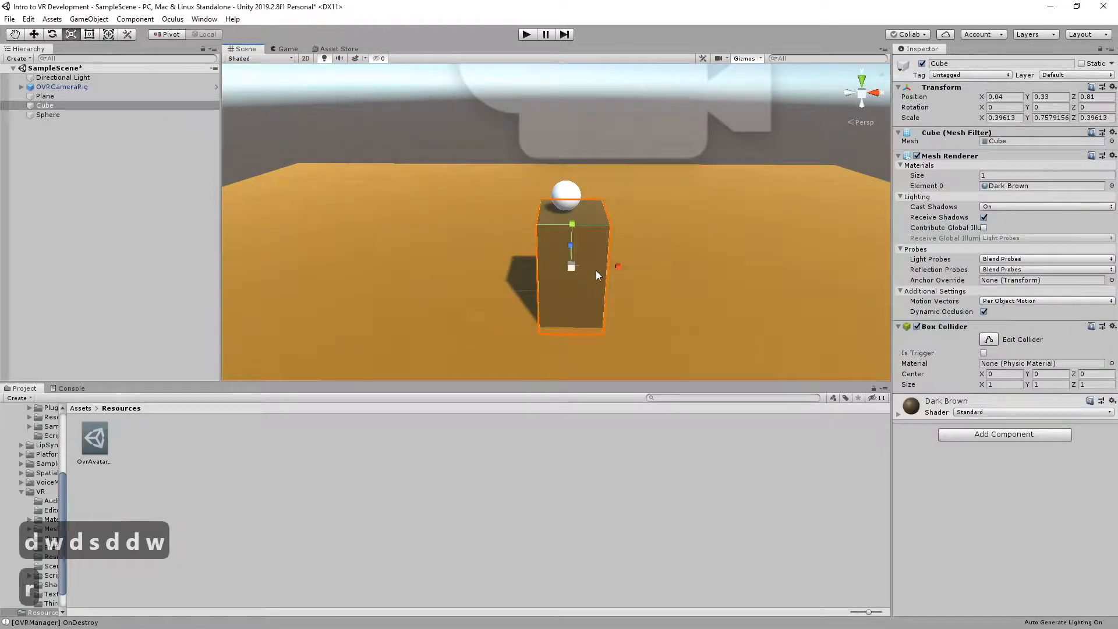
{"action": "left_click_drag", "start_coordinate": [616, 266], "coordinate": [739, 266]}
Move the sphere onto the widened cube's top surface at about X 0.092, Y 0.785, Z 0.787
{"action": "left_click", "coordinate": [566, 192]}
{"action": "right_click_drag", "start_coordinate": [565, 192], "coordinate": [655, 165]}
{"action": "key", "text": "w"}
{"action": "key", "text": "w"}
Rename the Sphere object as Ball in the hierarchy
{"action": "key", "text": "w"}
{"action": "key", "text": "w"}
{"action": "left_click_drag", "start_coordinate": [569, 234], "coordinate": [608, 240]}
{"action": "left_click_drag", "start_coordinate": [572, 187], "coordinate": [573, 204]}
{"action": "right_click_drag", "start_coordinate": [572, 203], "coordinate": [648, 218]}
{"action": "key", "text": "s"}
{"action": "key", "text": "a"}
{"action": "key", "text": "w"}
{"action": "key", "text": "w"}
{"action": "key", "text": "s"}
{"action": "left_click", "coordinate": [48, 114]}
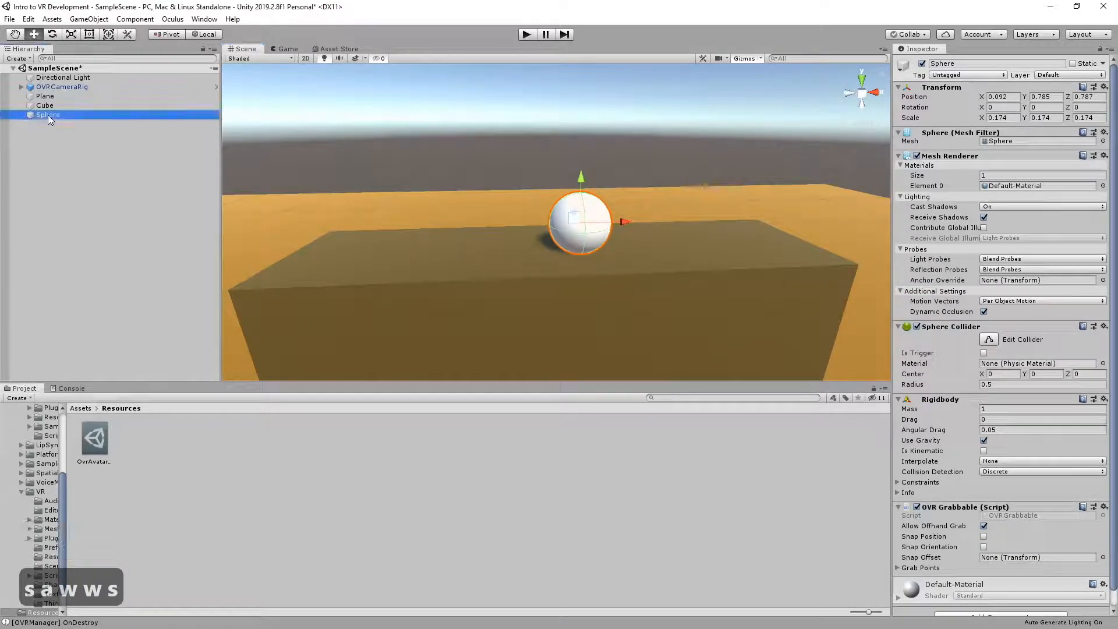
{"action": "key", "text": "F2"}
{"action": "type", "text": "Ball"}
{"action": "key", "text": "Return"}
Copy and paste the ball, and move the copy along the cube to about X 0.397
{"action": "right_click", "coordinate": [38, 119]}
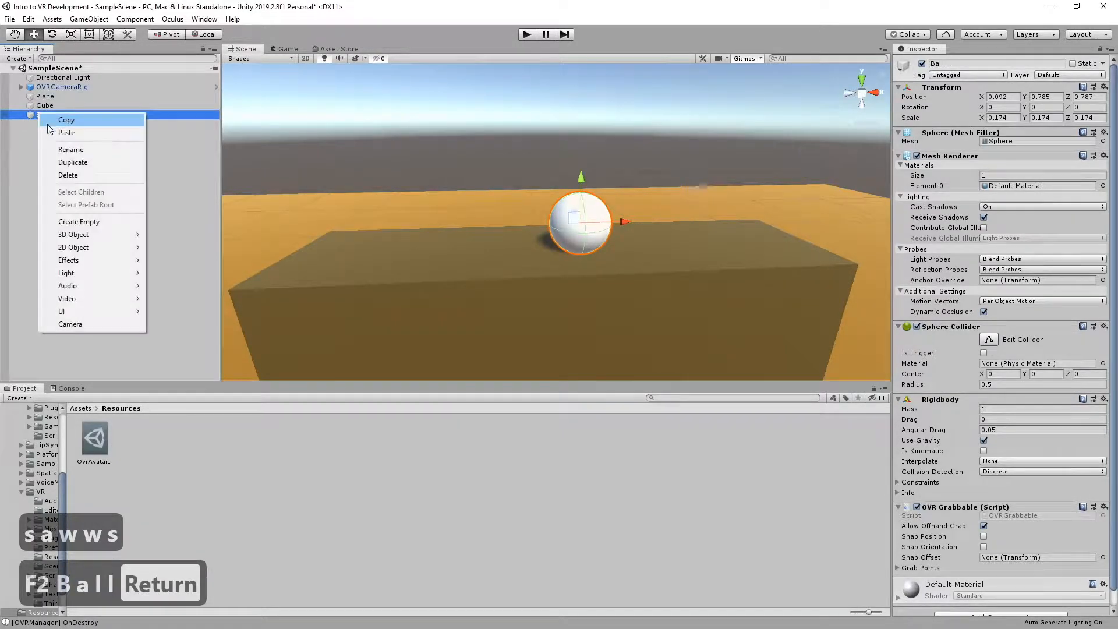
{"action": "left_click", "coordinate": [47, 120]}
{"action": "key", "text": "ctrl+v"}
{"action": "left_click_drag", "start_coordinate": [604, 226], "coordinate": [715, 221]}
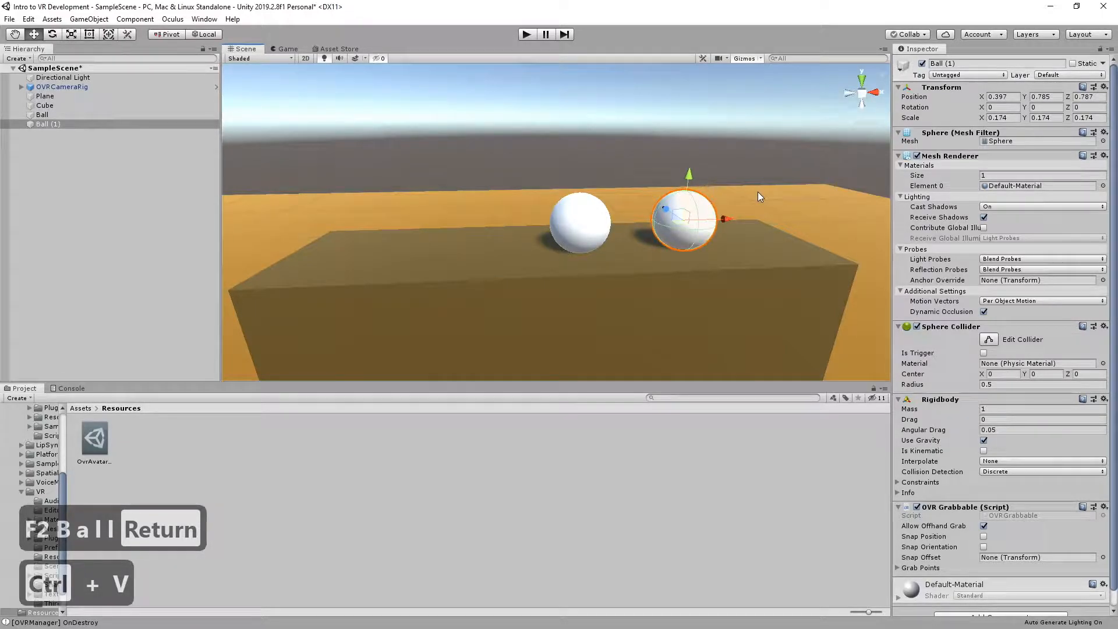
Scale the original ball uniformly to about 0.28 and raise it to about Y 0.847 so it sits on the cube
{"action": "left_click", "coordinate": [581, 215]}
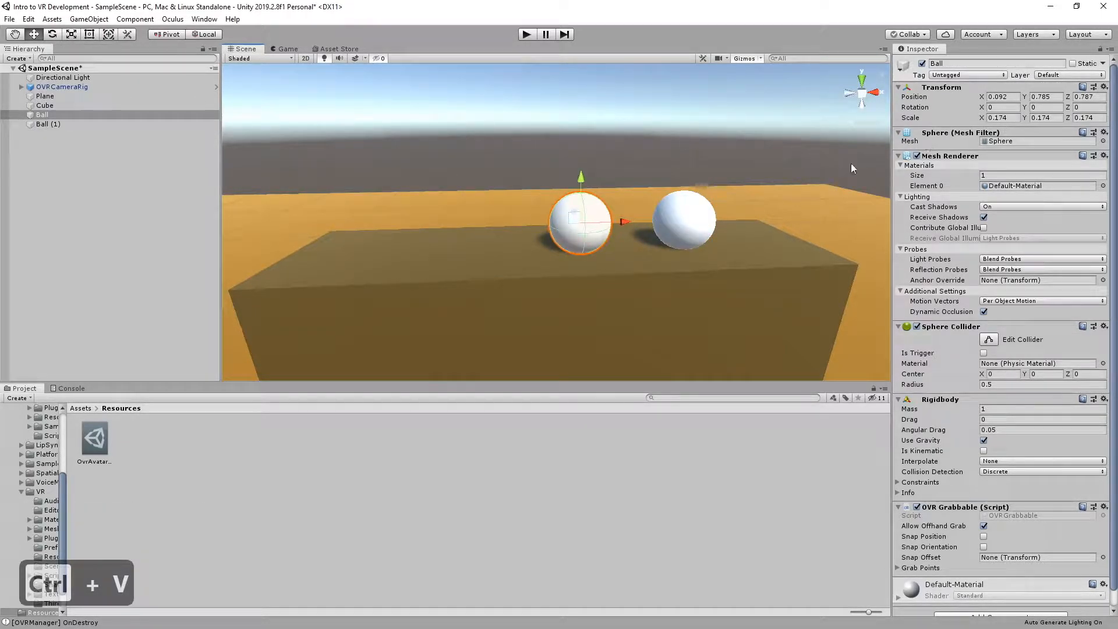
{"action": "key", "text": "d"}
{"action": "key", "text": "r"}
{"action": "left_click_drag", "start_coordinate": [580, 223], "coordinate": [584, 165]}
{"action": "key", "text": "w"}
{"action": "right_click_drag", "start_coordinate": [680, 195], "coordinate": [668, 210]}
{"action": "key", "text": "d"}
Delete the smaller copy, Ball (1), from the scene
{"action": "left_click", "coordinate": [671, 215]}
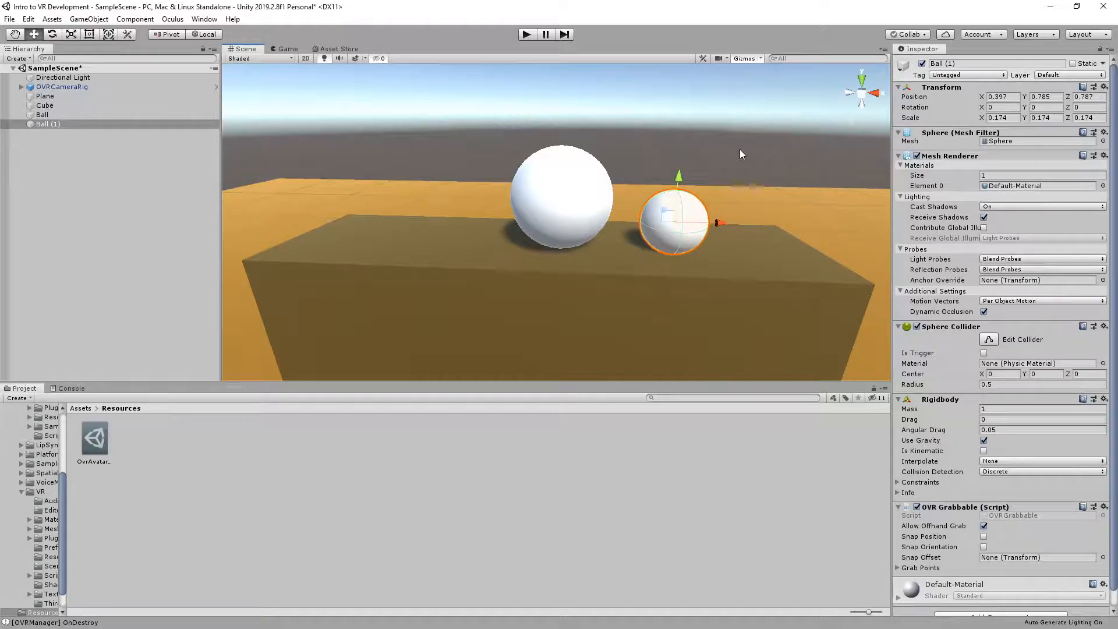
{"action": "left_click", "coordinate": [728, 181]}
{"action": "key", "text": "ctrl+z"}
{"action": "left_click", "coordinate": [47, 123]}
{"action": "key", "text": "Delete"}
Create a Ball prefab in the root Assets folder from the scene's Ball object
{"action": "left_click", "coordinate": [57, 115]}
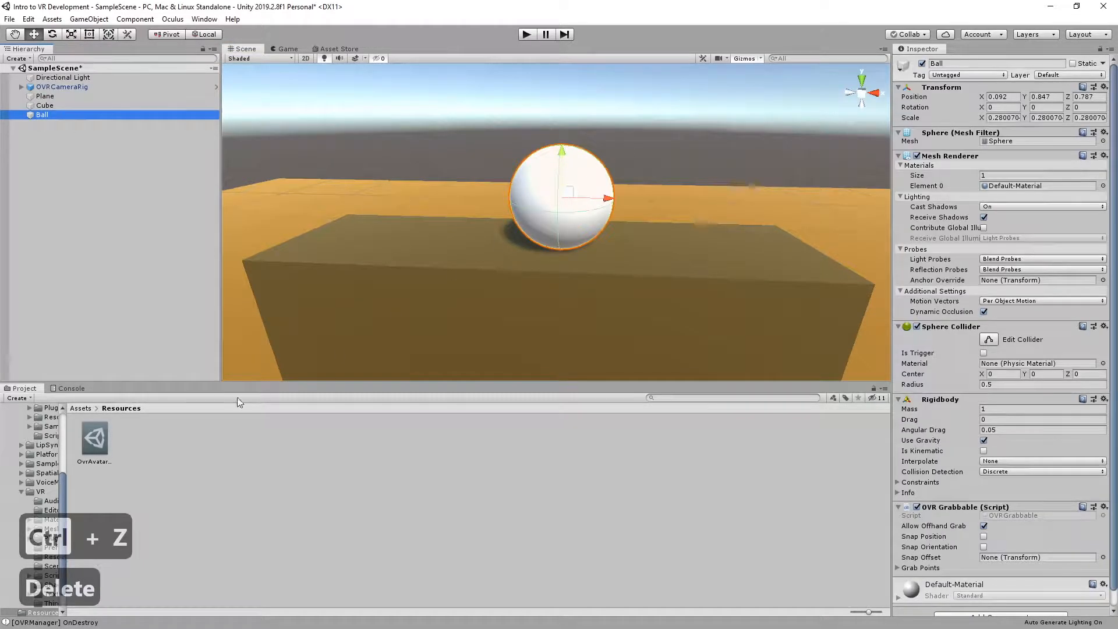
{"action": "left_click", "coordinate": [76, 408]}
{"action": "left_click", "coordinate": [337, 434]}
{"action": "left_click", "coordinate": [62, 114]}
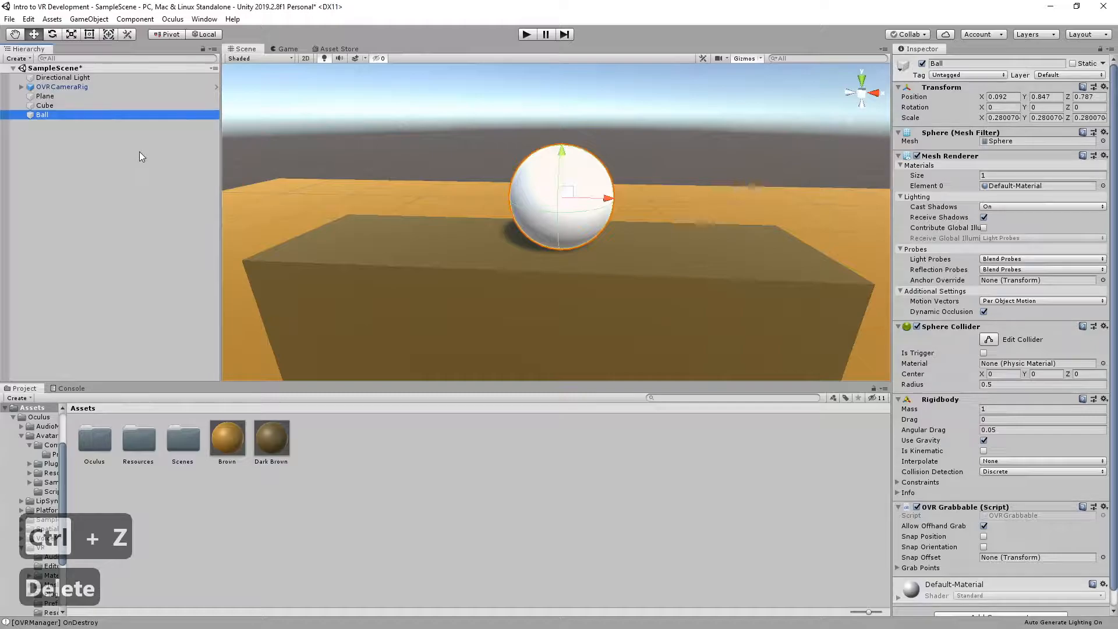
{"action": "left_click_drag", "start_coordinate": [41, 113], "coordinate": [330, 440]}
{"action": "left_click", "coordinate": [217, 437]}
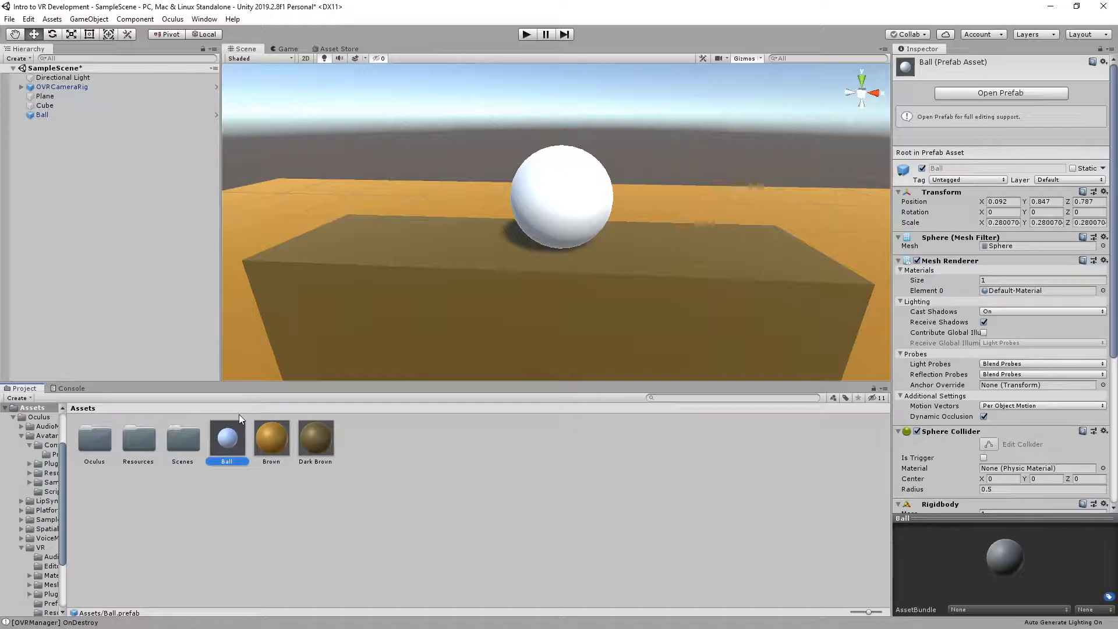
Place two more Ball prefab instances on the cube, one on each side of the original ball
{"action": "left_click_drag", "start_coordinate": [226, 444], "coordinate": [352, 233]}
{"action": "left_click_drag", "start_coordinate": [364, 193], "coordinate": [355, 164]}
{"action": "left_click_drag", "start_coordinate": [228, 438], "coordinate": [774, 156]}
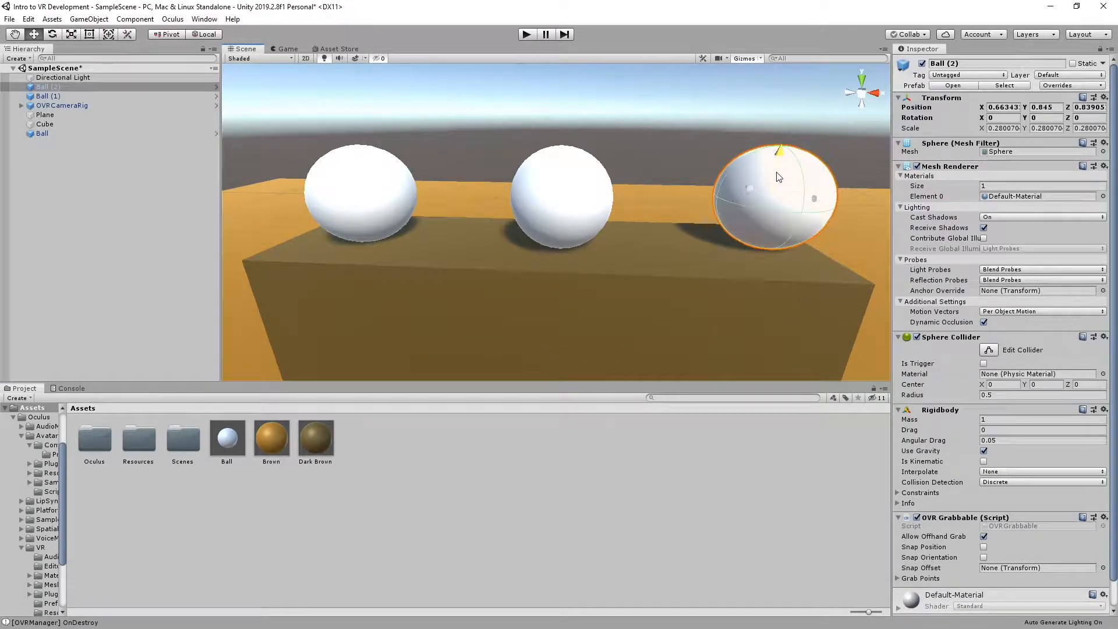
{"action": "key", "text": "w"}
{"action": "right_click_drag", "start_coordinate": [652, 216], "coordinate": [713, 207]}
{"action": "key", "text": "s"}
{"action": "key", "text": "s"}
Scale Ball (2) uniformly to about 0.337 and raise it to about Y 0.865
{"action": "left_click", "coordinate": [552, 209]}
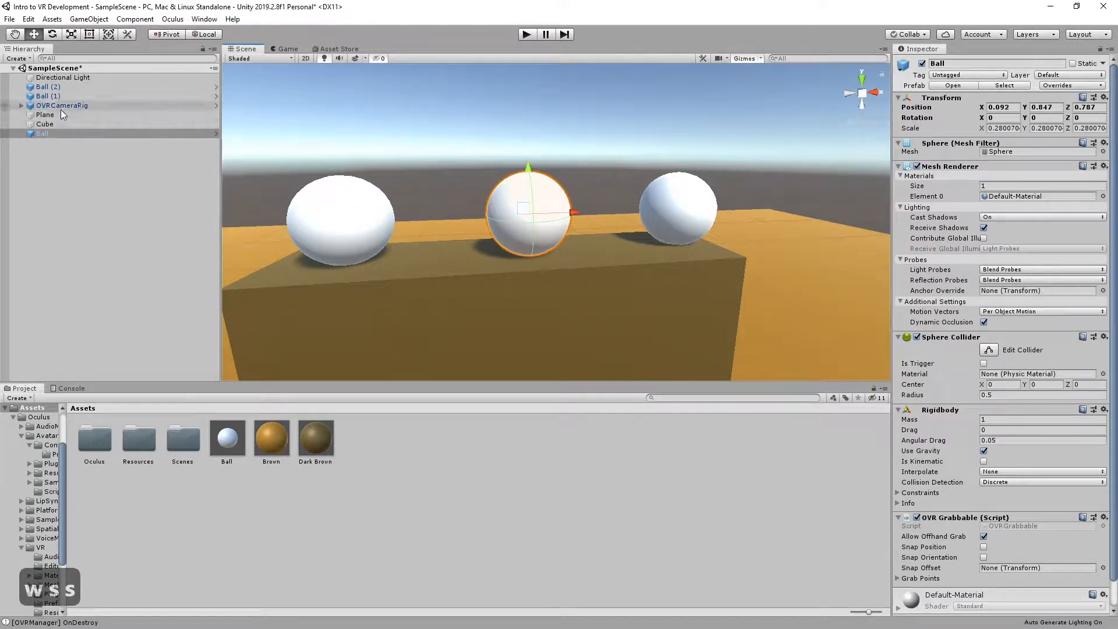
{"action": "left_click", "coordinate": [58, 86]}
{"action": "left_click", "coordinate": [552, 185]}
{"action": "left_click", "coordinate": [695, 187]}
{"action": "mouse_move", "coordinate": [717, 197]}
{"action": "right_mouse_down"}
{"action": "mouse_move", "coordinate": [706, 180]}
{"action": "mouse_move", "coordinate": [728, 198]}
{"action": "right_mouse_up"}
{"action": "key", "text": "r"}
{"action": "left_click_drag", "start_coordinate": [664, 204], "coordinate": [673, 155]}
{"action": "key", "text": "w"}
Apply the scale override of Ball (2) to the Ball prefab
{"action": "left_click", "coordinate": [1040, 86]}
{"action": "left_click", "coordinate": [1040, 87]}
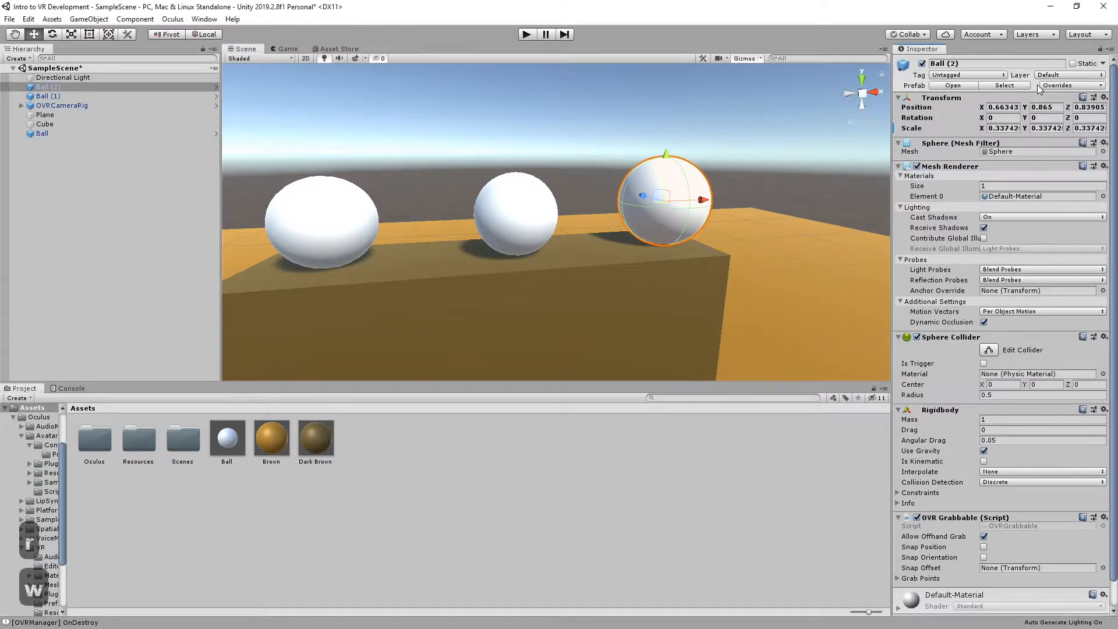
{"action": "right_click", "coordinate": [969, 125]}
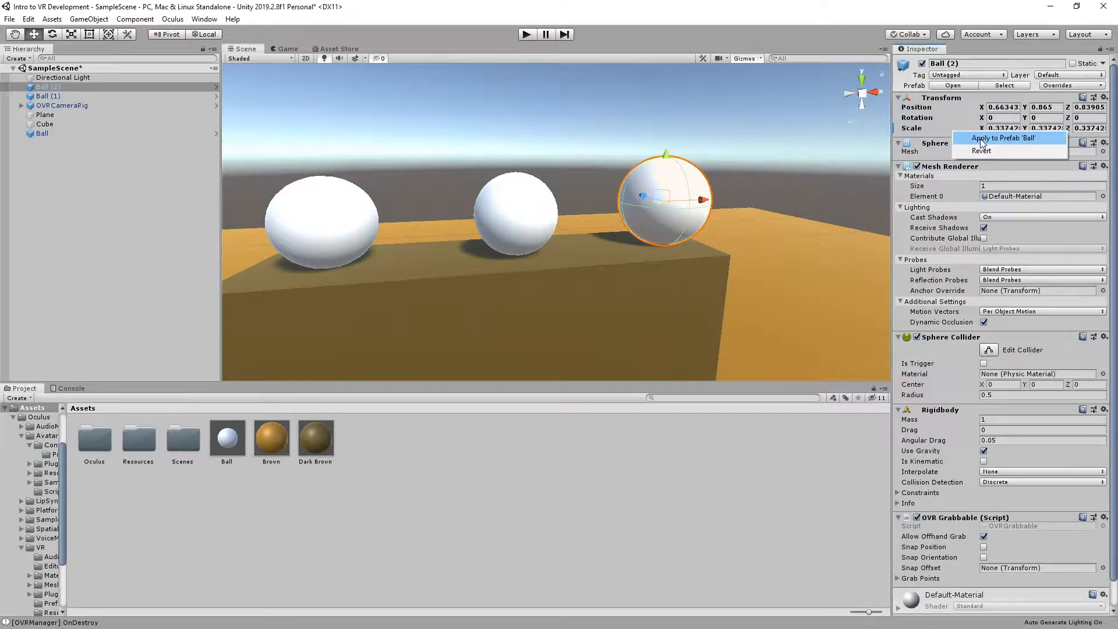
{"action": "left_click", "coordinate": [980, 138]}
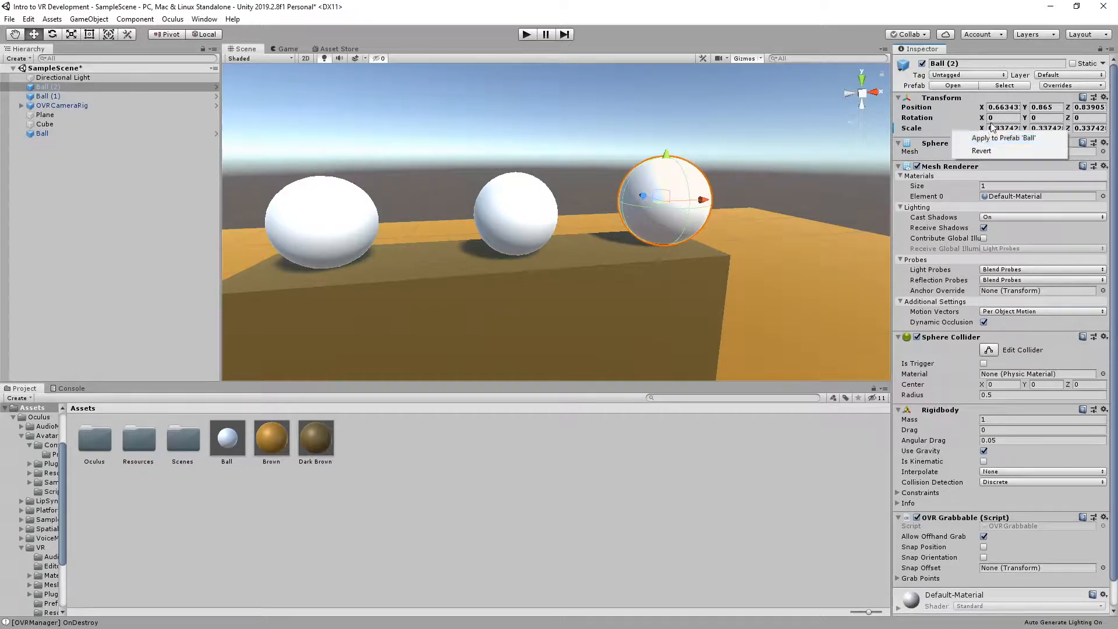
{"action": "right_click", "coordinate": [914, 129]}
{"action": "left_click", "coordinate": [943, 137]}
Undo the scale and height changes made to Ball (2)
{"action": "right_click_drag", "start_coordinate": [641, 201], "coordinate": [521, 270]}
{"action": "key", "text": "s"}
{"action": "key", "text": "ctrl+z"}
{"action": "key", "text": "ctrl+z"}
{"action": "key", "text": "ctrl+z"}
{"action": "key", "text": "w"}
{"action": "key", "text": "s"}
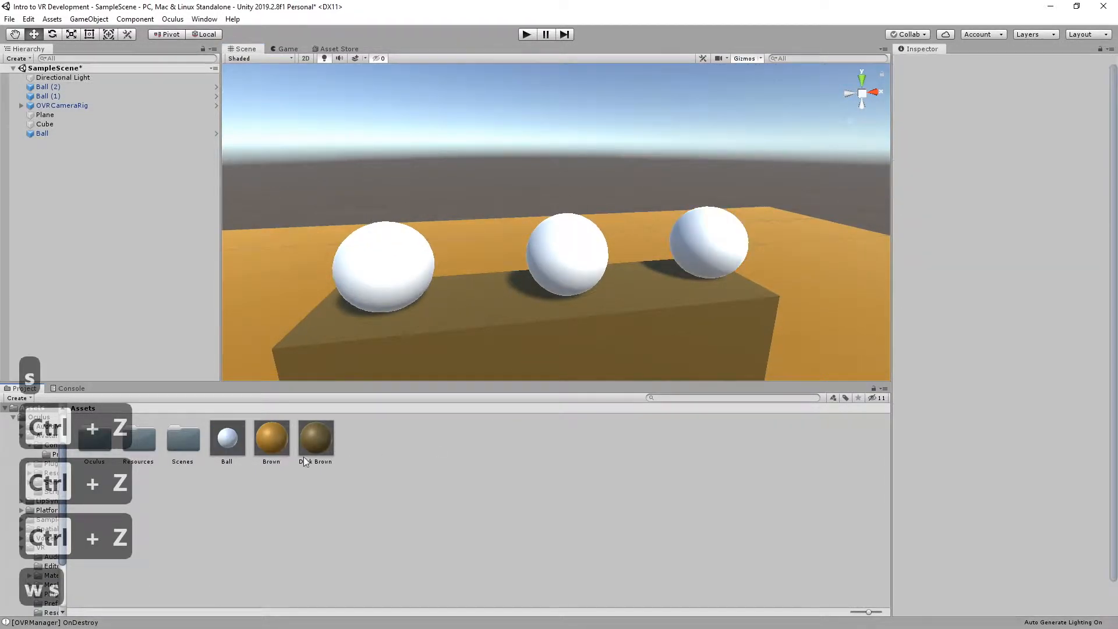
Set the Ball prefab's X scale to 1.2 to try its effect on all instances, and undo the change
{"action": "left_click", "coordinate": [237, 449]}
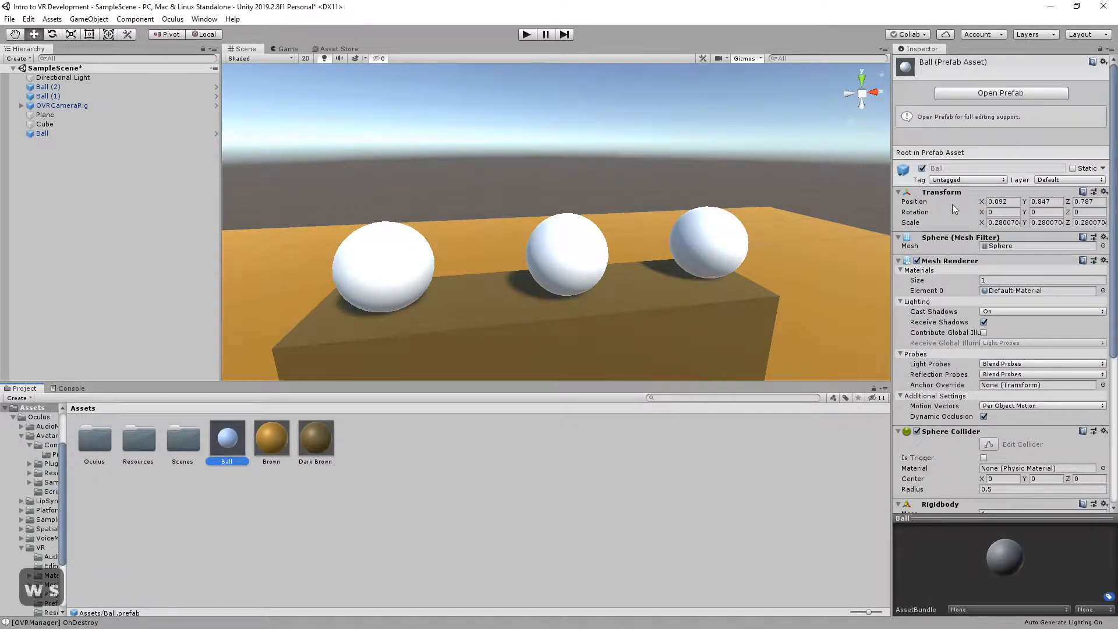
{"action": "left_click", "coordinate": [1002, 223]}
{"action": "type", "text": "1.2"}
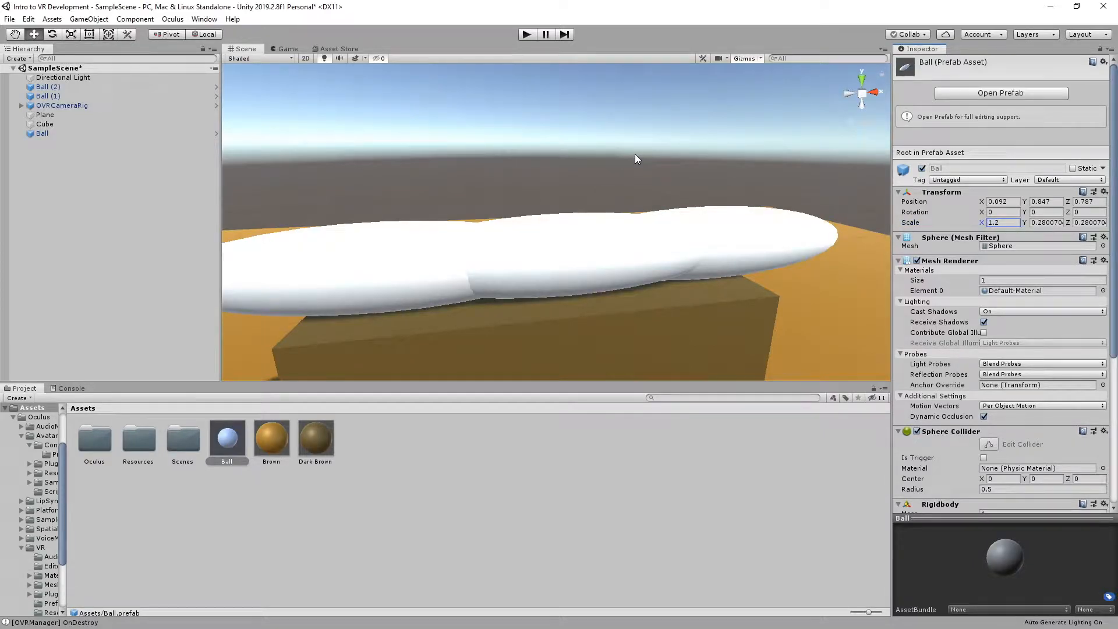
{"action": "scroll", "coordinate": [634, 153], "scroll_direction": "down", "scroll_amount": 5}
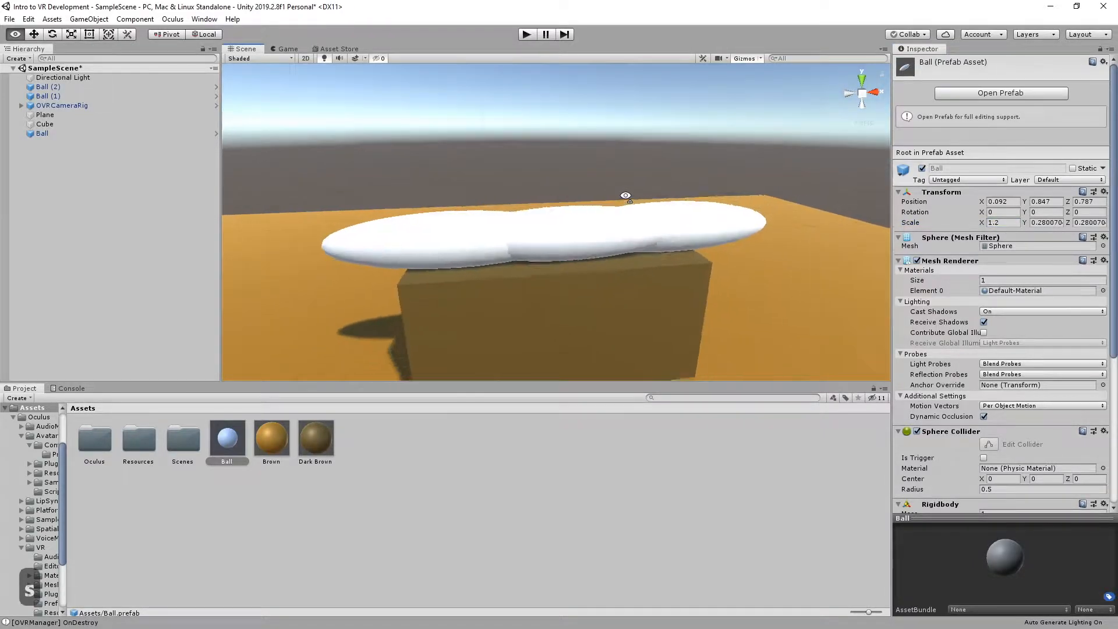
{"action": "key", "text": "ctrl+z"}
{"action": "key", "text": "w"}
{"action": "right_click_drag", "start_coordinate": [729, 270], "coordinate": [702, 268]}
{"action": "key", "text": "s"}
{"action": "scroll", "coordinate": [983, 389], "scroll_direction": "down", "scroll_amount": 6}
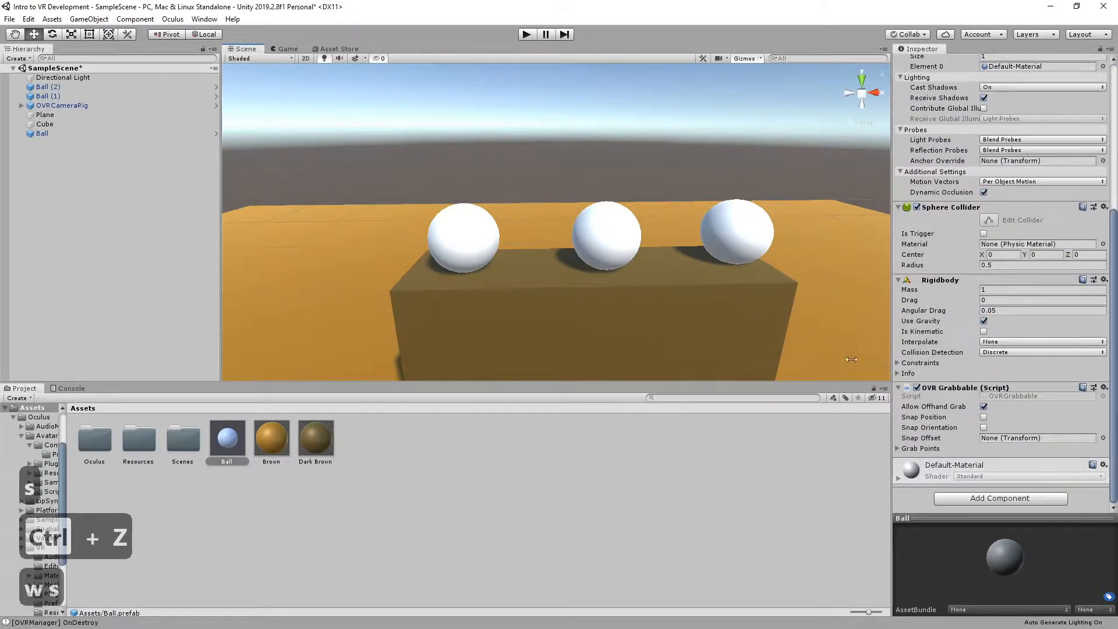
Create a new material named Orange in the Assets folder
{"action": "right_click", "coordinate": [391, 453]}
{"action": "mouse_move", "coordinate": [466, 181]}
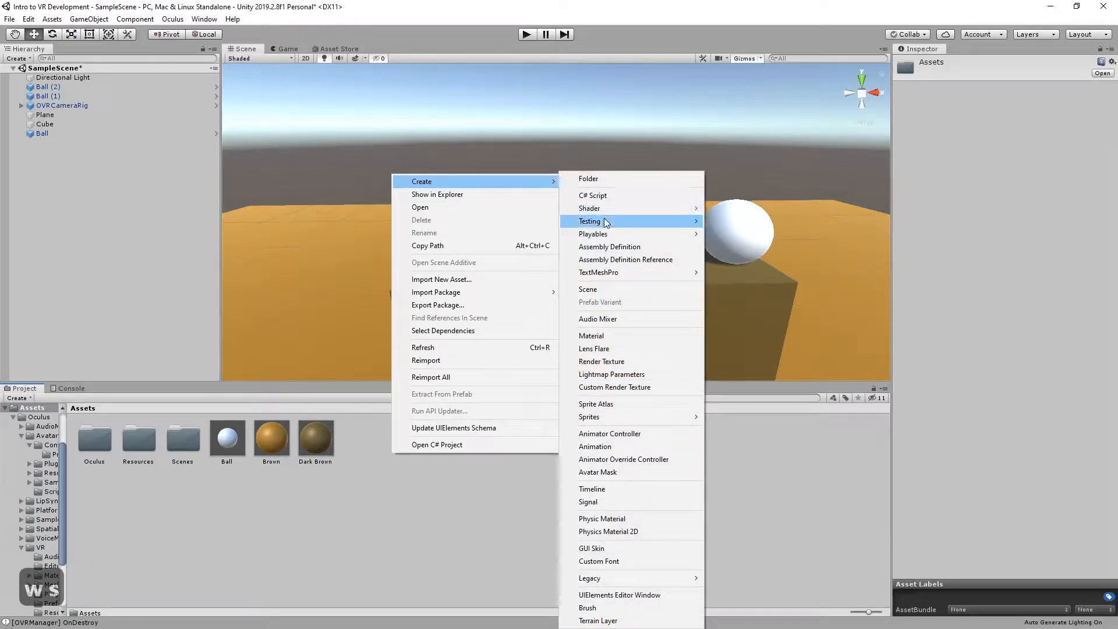
{"action": "left_click", "coordinate": [591, 333]}
{"action": "type", "text": "Orange"}
{"action": "key", "text": "Return"}
Set the Orange material's albedo to a bright, saturated orange
{"action": "left_click", "coordinate": [988, 111]}
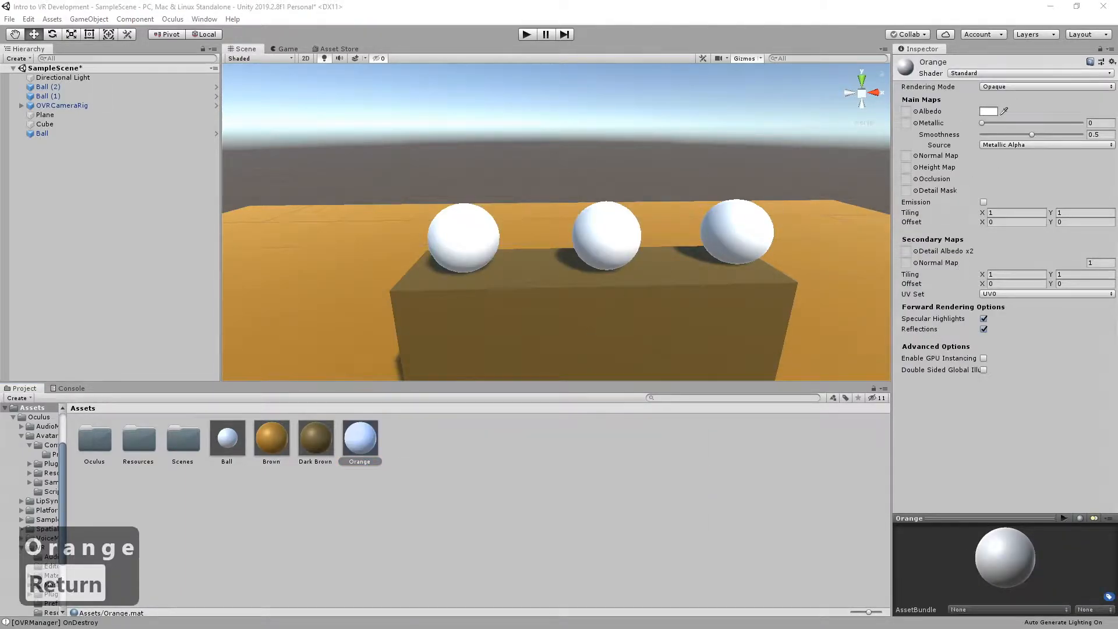
{"action": "left_click_drag", "start_coordinate": [718, 102], "coordinate": [624, 100]}
{"action": "left_click", "coordinate": [687, 171]}
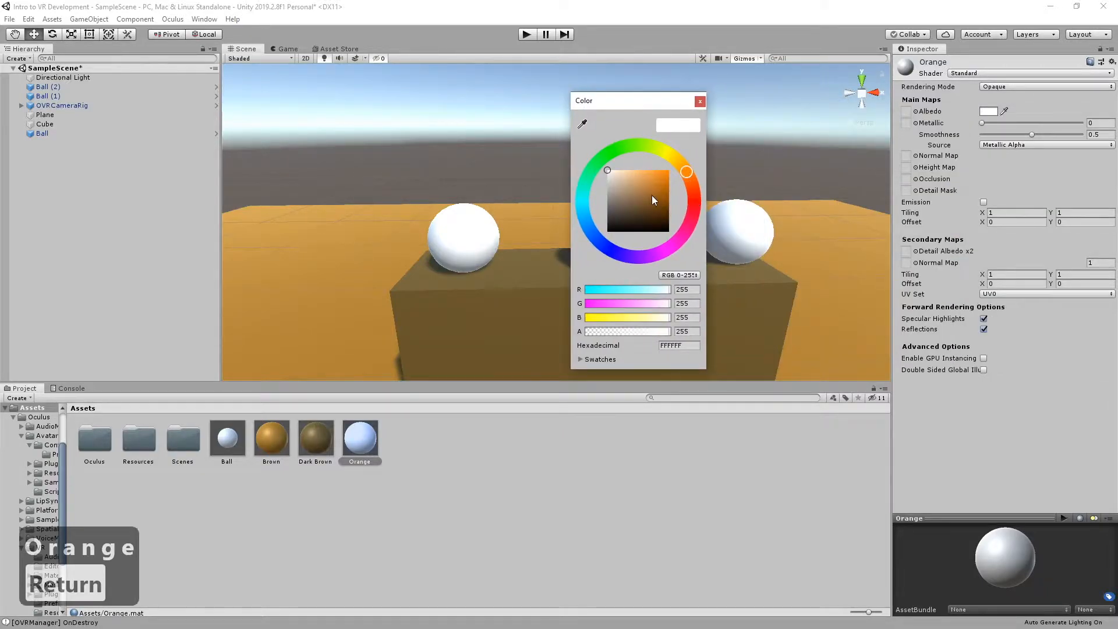
{"action": "left_click", "coordinate": [666, 173]}
{"action": "left_click", "coordinate": [700, 101]}
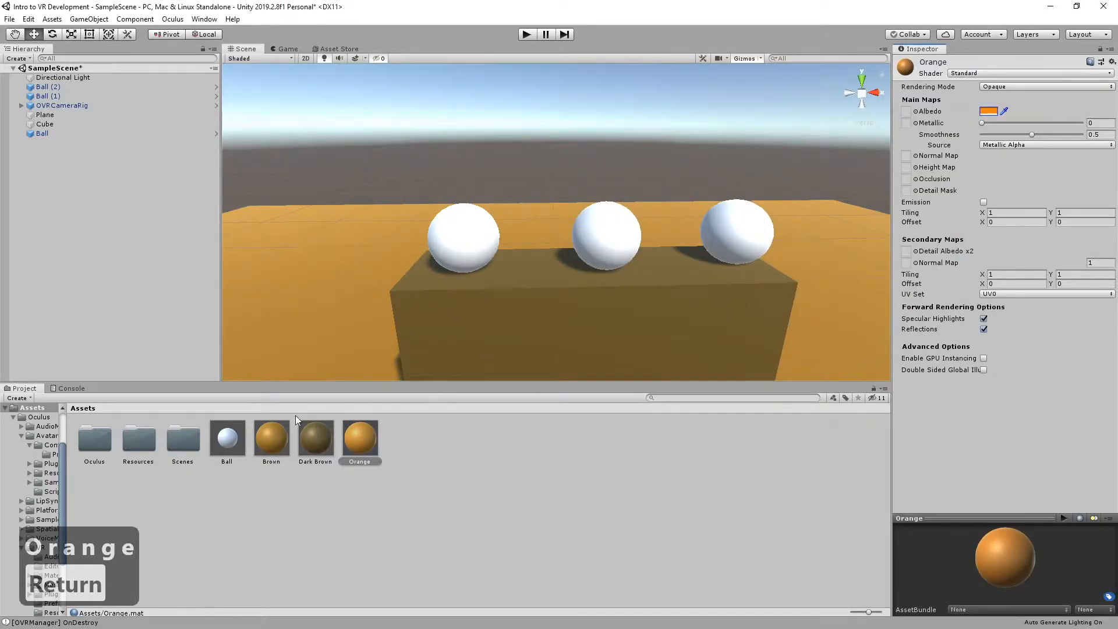
Assign the Orange material to Element 0 of the Ball prefab's Mesh Renderer
{"action": "left_click", "coordinate": [227, 437]}
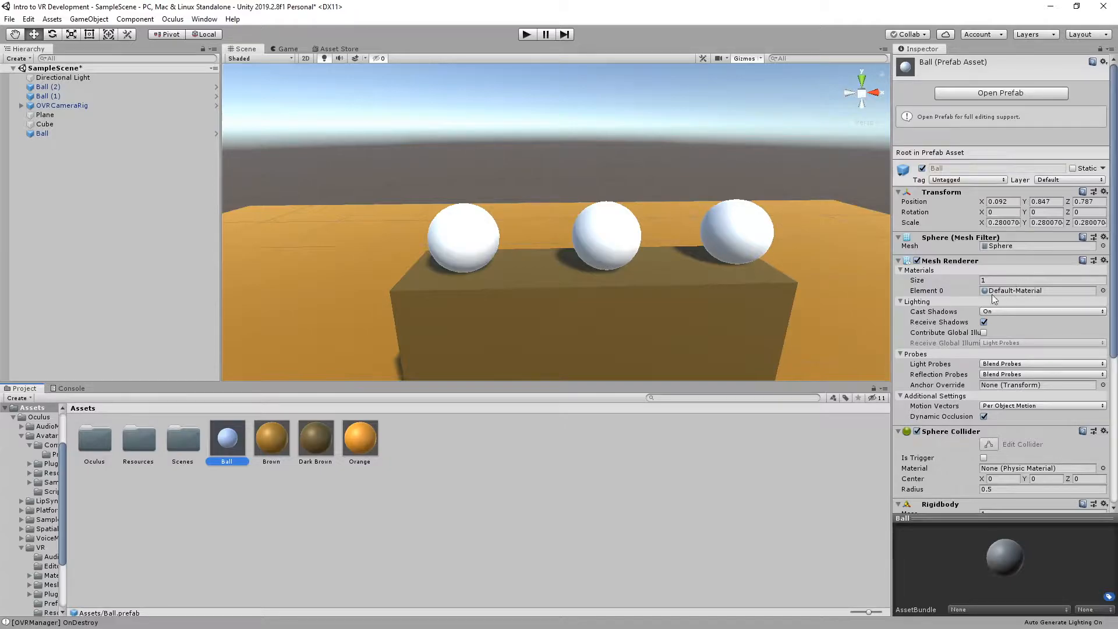
{"action": "left_click_drag", "start_coordinate": [359, 438], "coordinate": [991, 291]}
Inspect the three orange balls and test them in Play mode, and stop the run
{"action": "key", "text": "d"}
{"action": "key", "text": "s"}
{"action": "right_click_drag", "start_coordinate": [556, 250], "coordinate": [478, 238]}
{"action": "key", "text": "w"}
{"action": "left_click", "coordinate": [518, 35]}
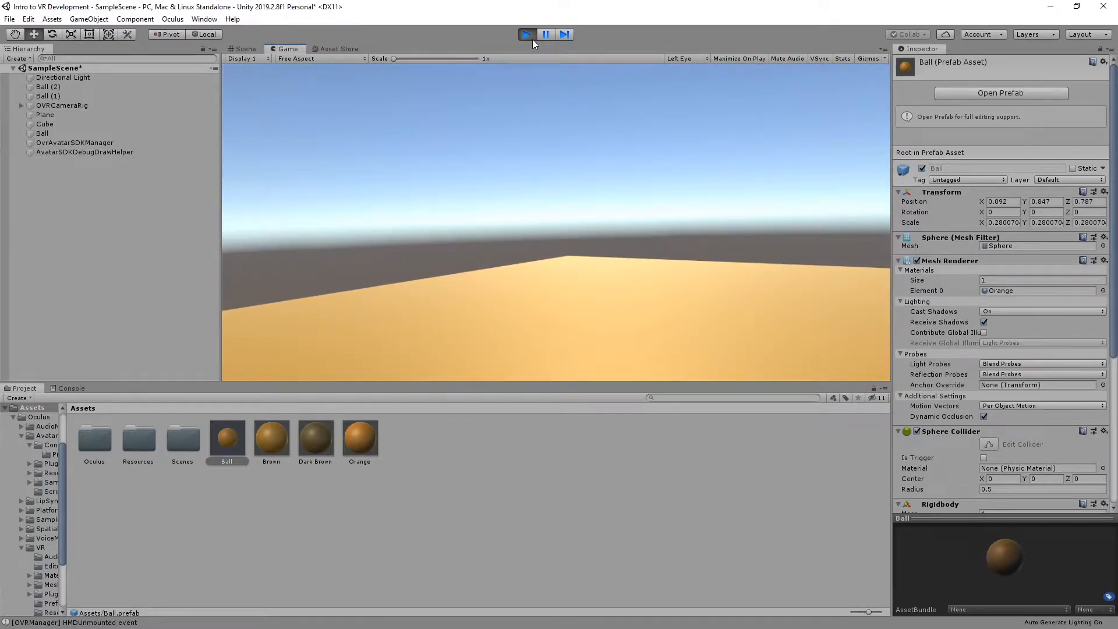
{"action": "left_click", "coordinate": [531, 37]}
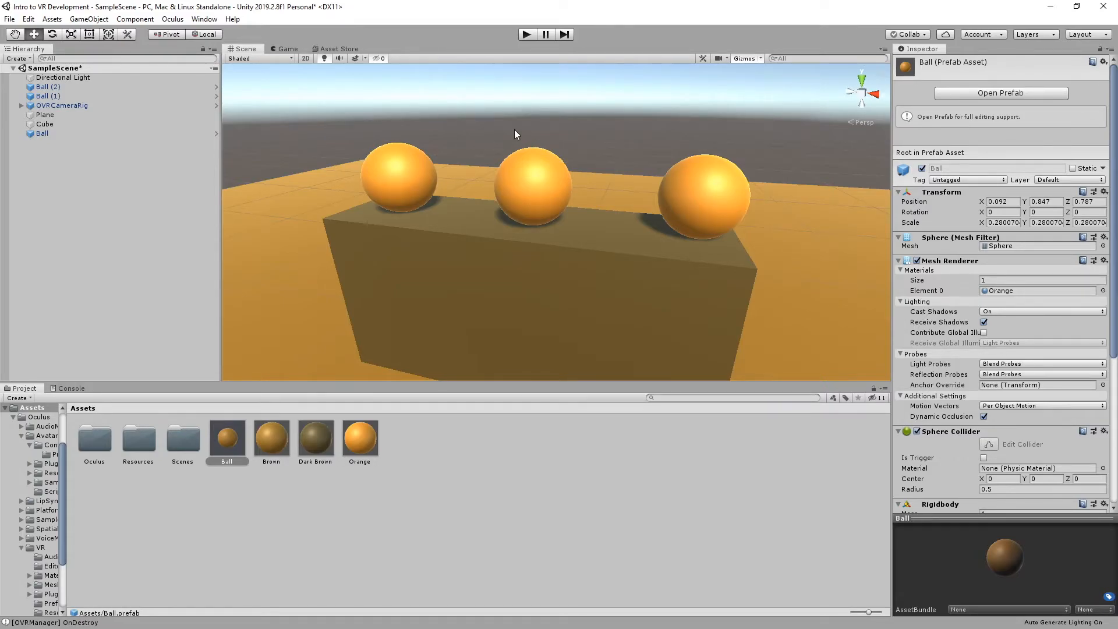
Select OVRCameraRig in the hierarchy to show its components
{"action": "left_click_drag", "start_coordinate": [557, 174], "coordinate": [429, 212], "text": "alt"}
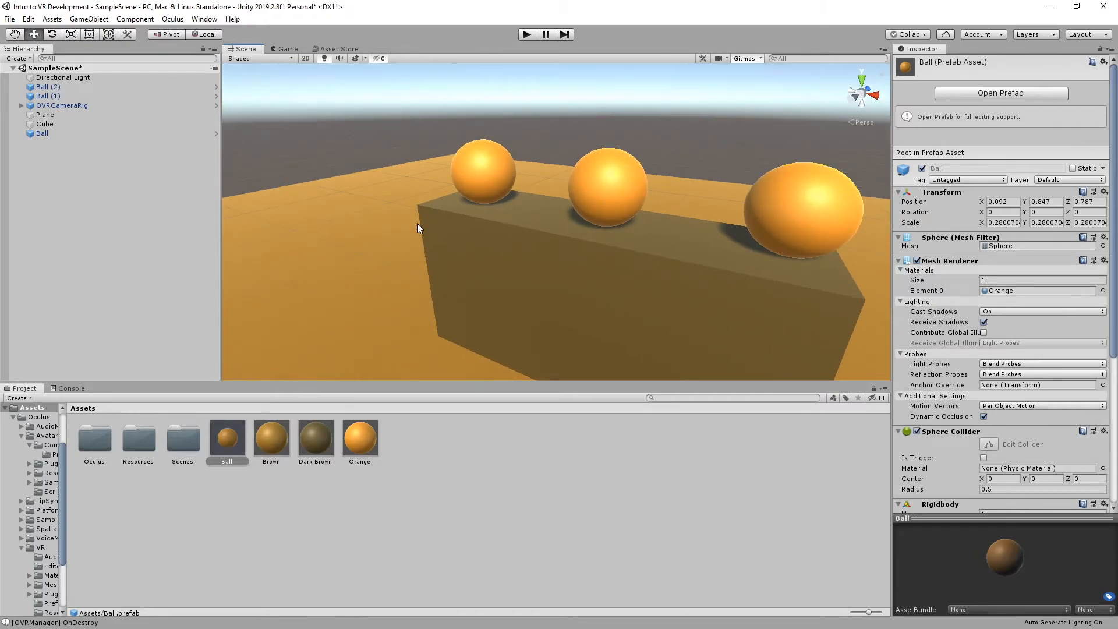
{"action": "left_click", "coordinate": [49, 96]}
{"action": "left_click", "coordinate": [48, 105]}
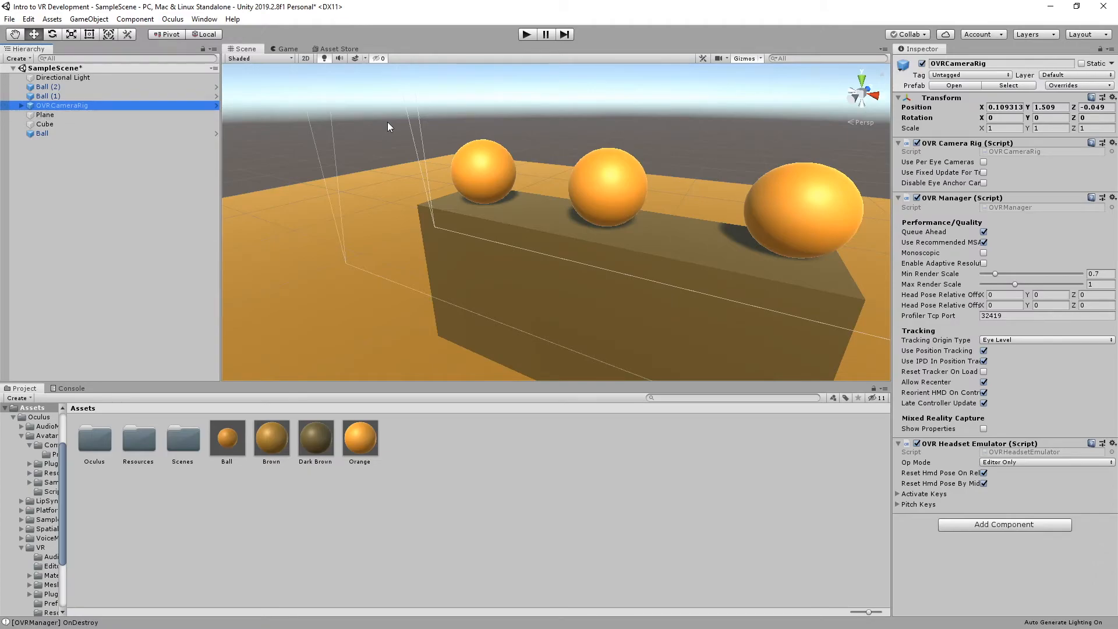